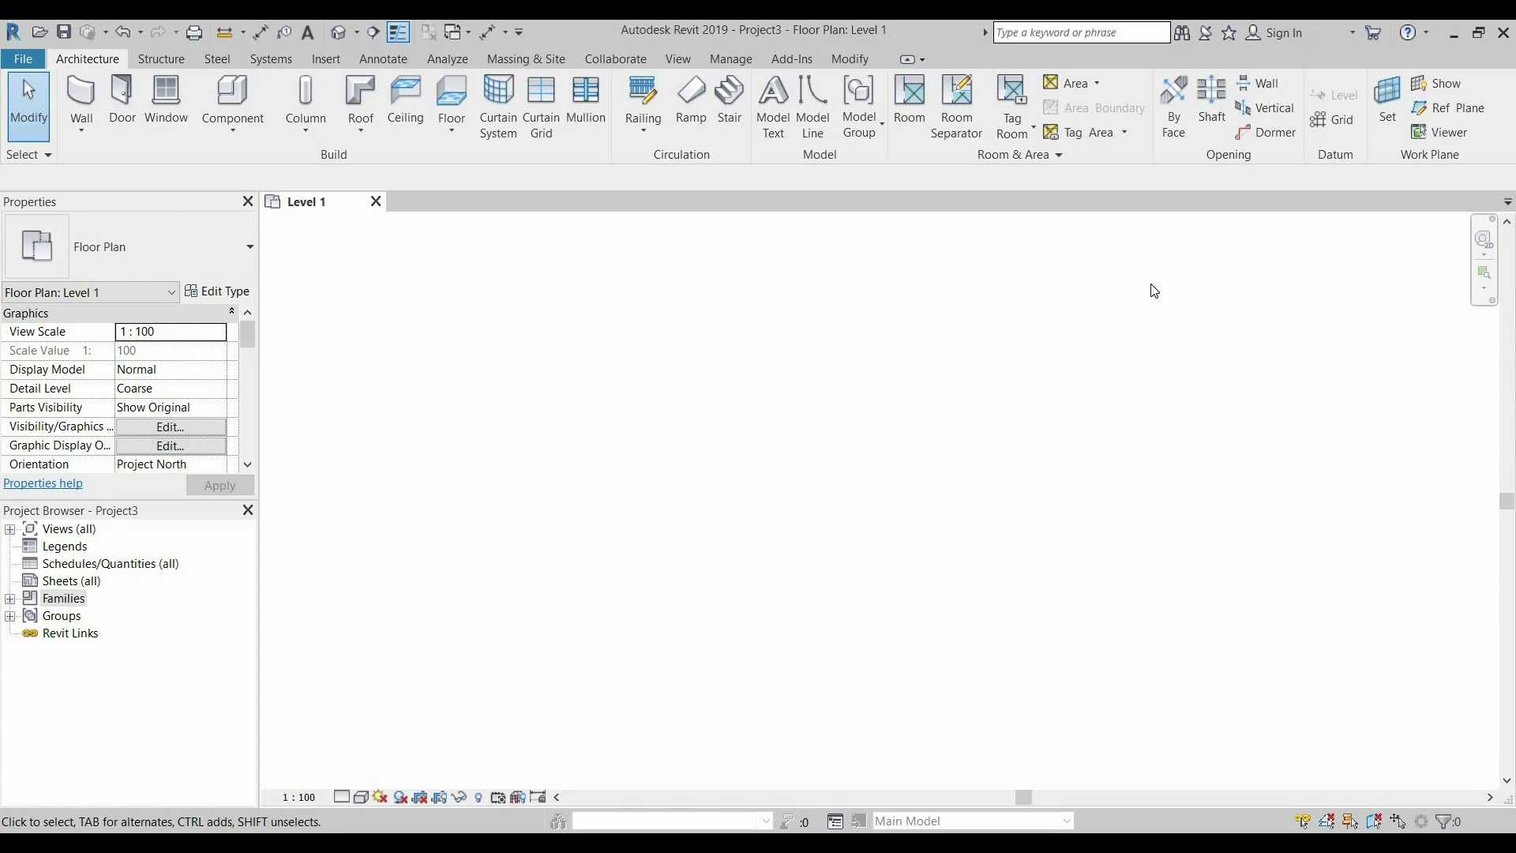
- Draw a horizontal grid line E across the Level 1 plan
click(1334, 127)
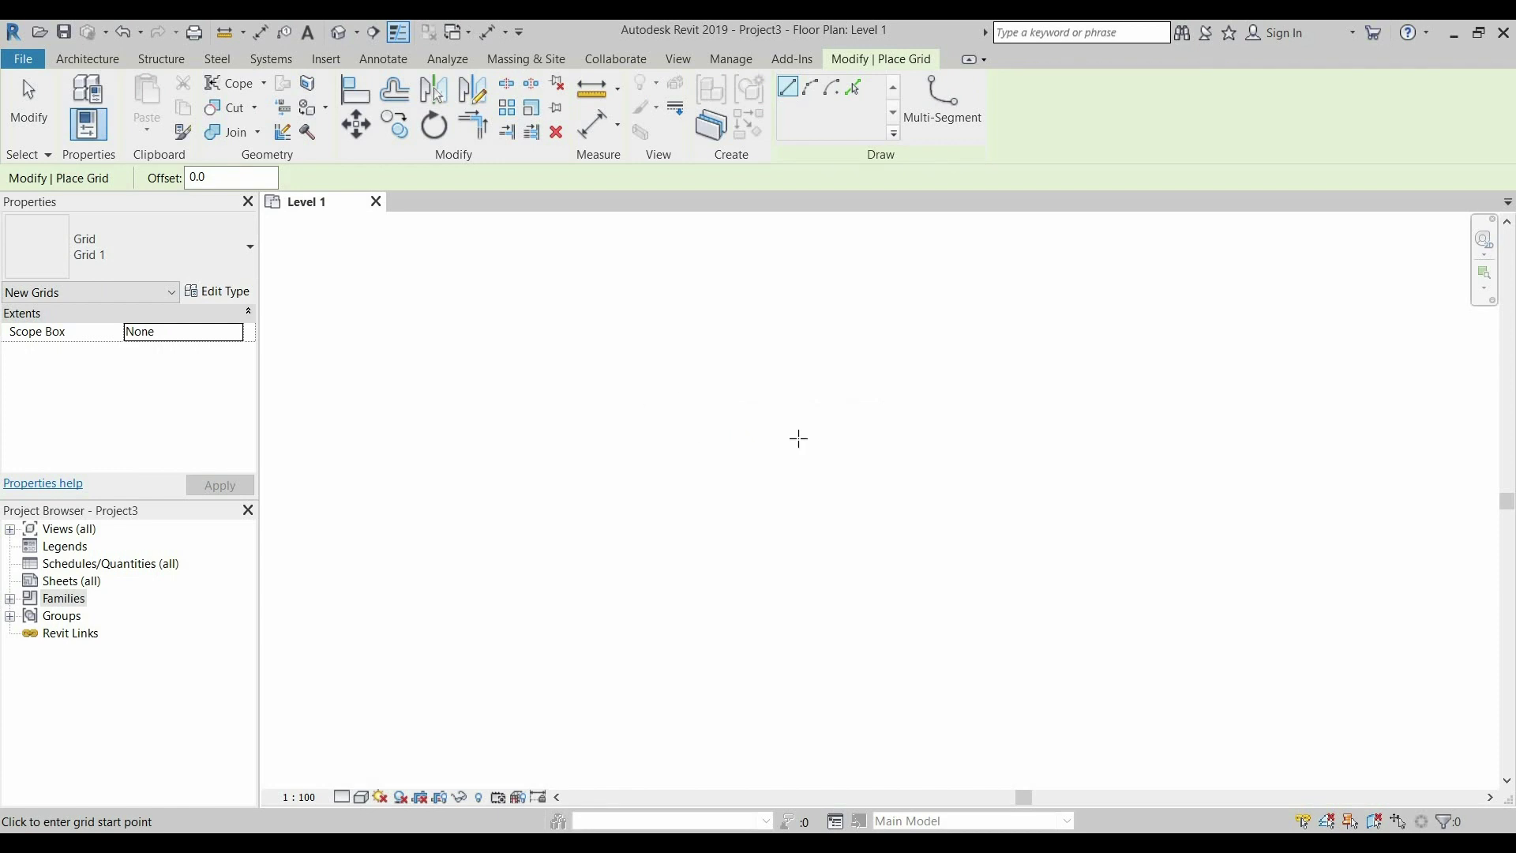
click(602, 415)
click(1045, 416)
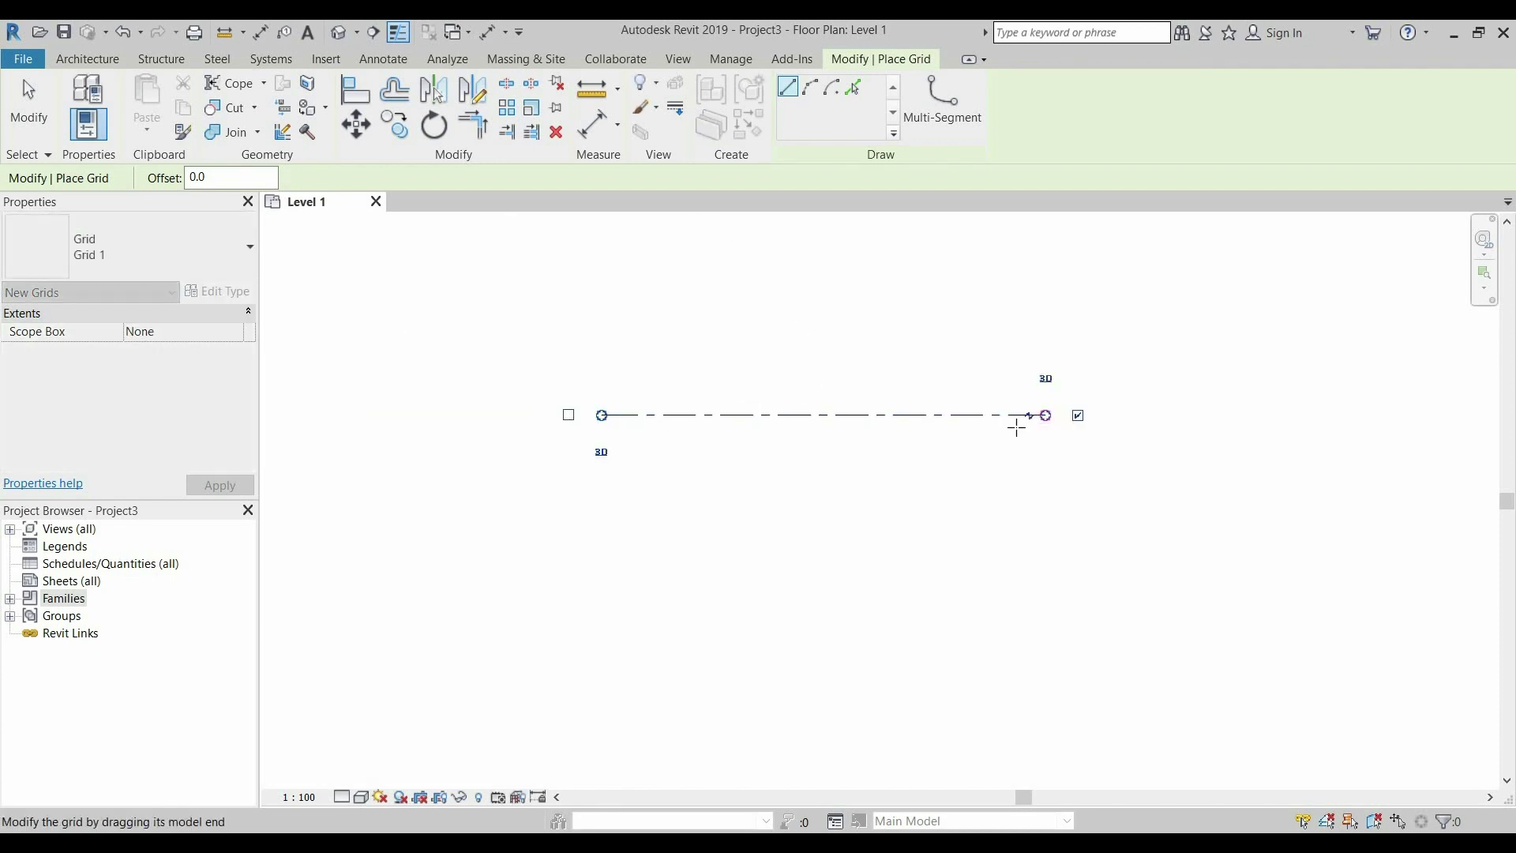
key(Escape)
key(Escape)
- Show grid E's bubbles at both its left and right ends
click(968, 416)
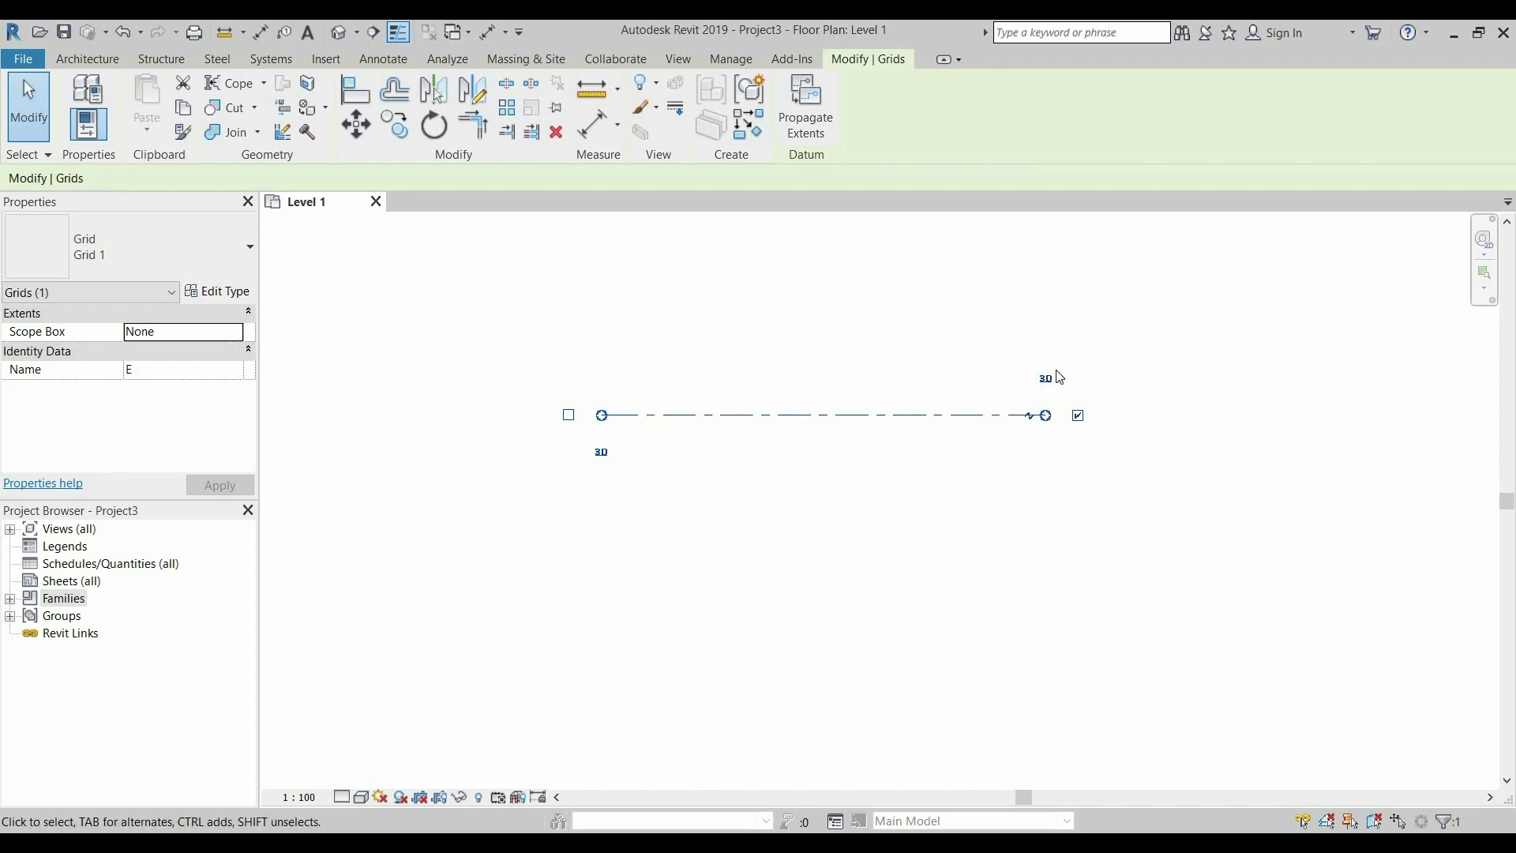
click(569, 415)
click(568, 415)
click(1078, 416)
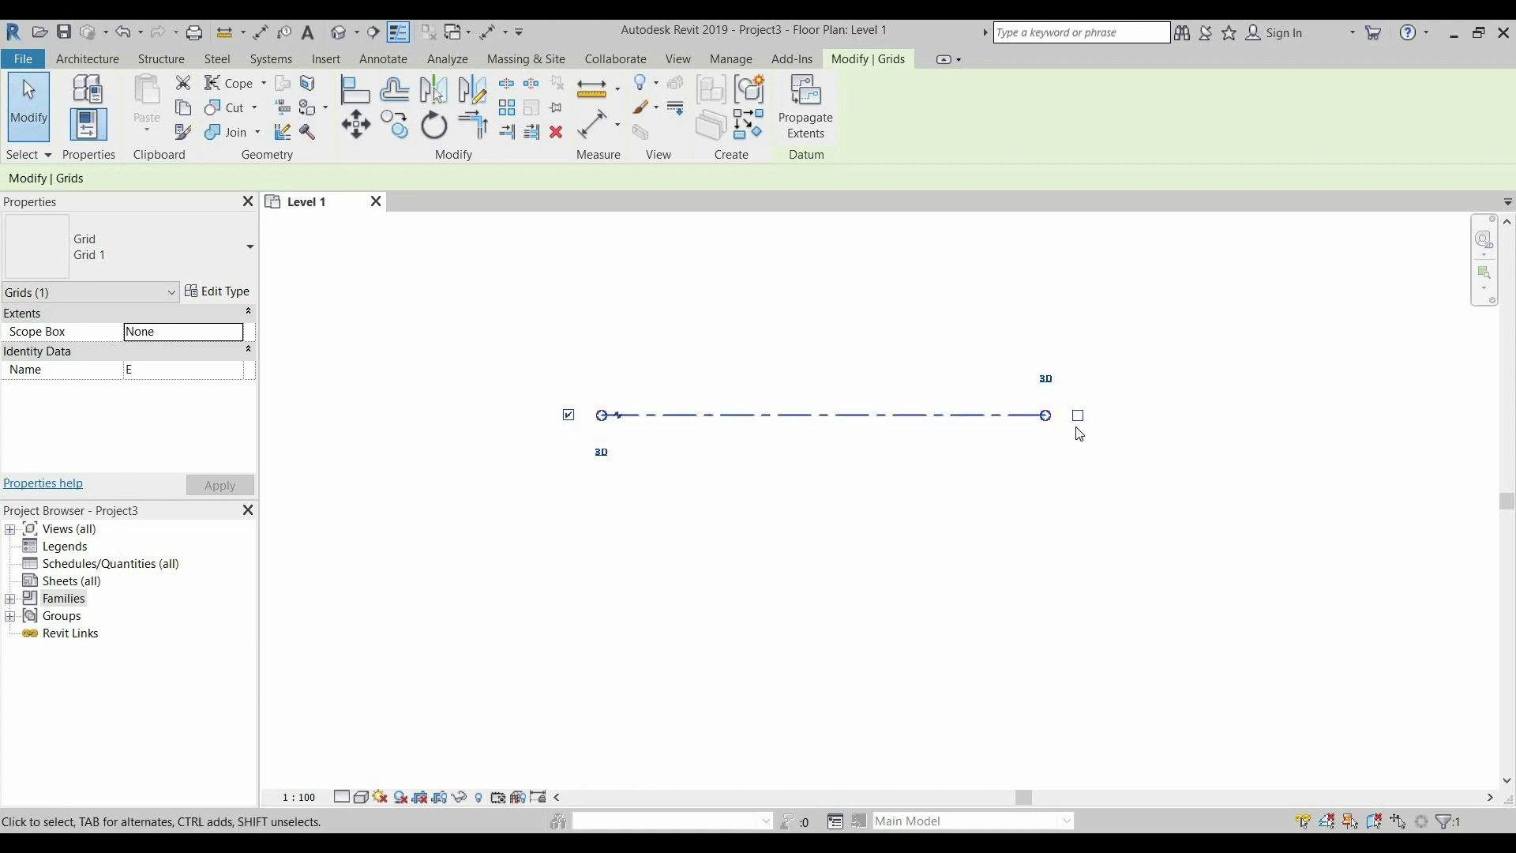
click(1078, 417)
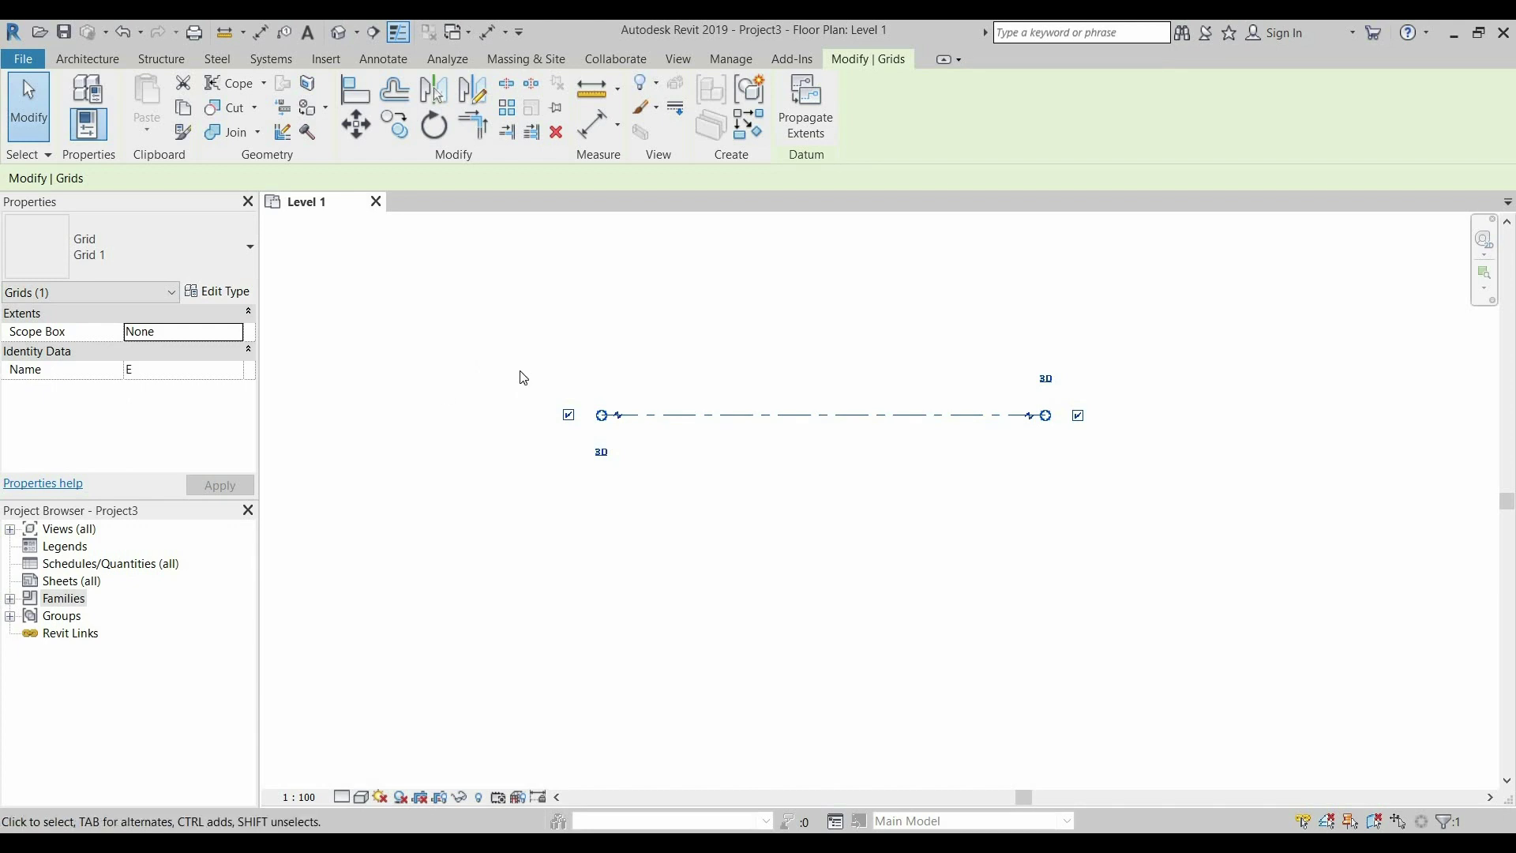
key(Escape)
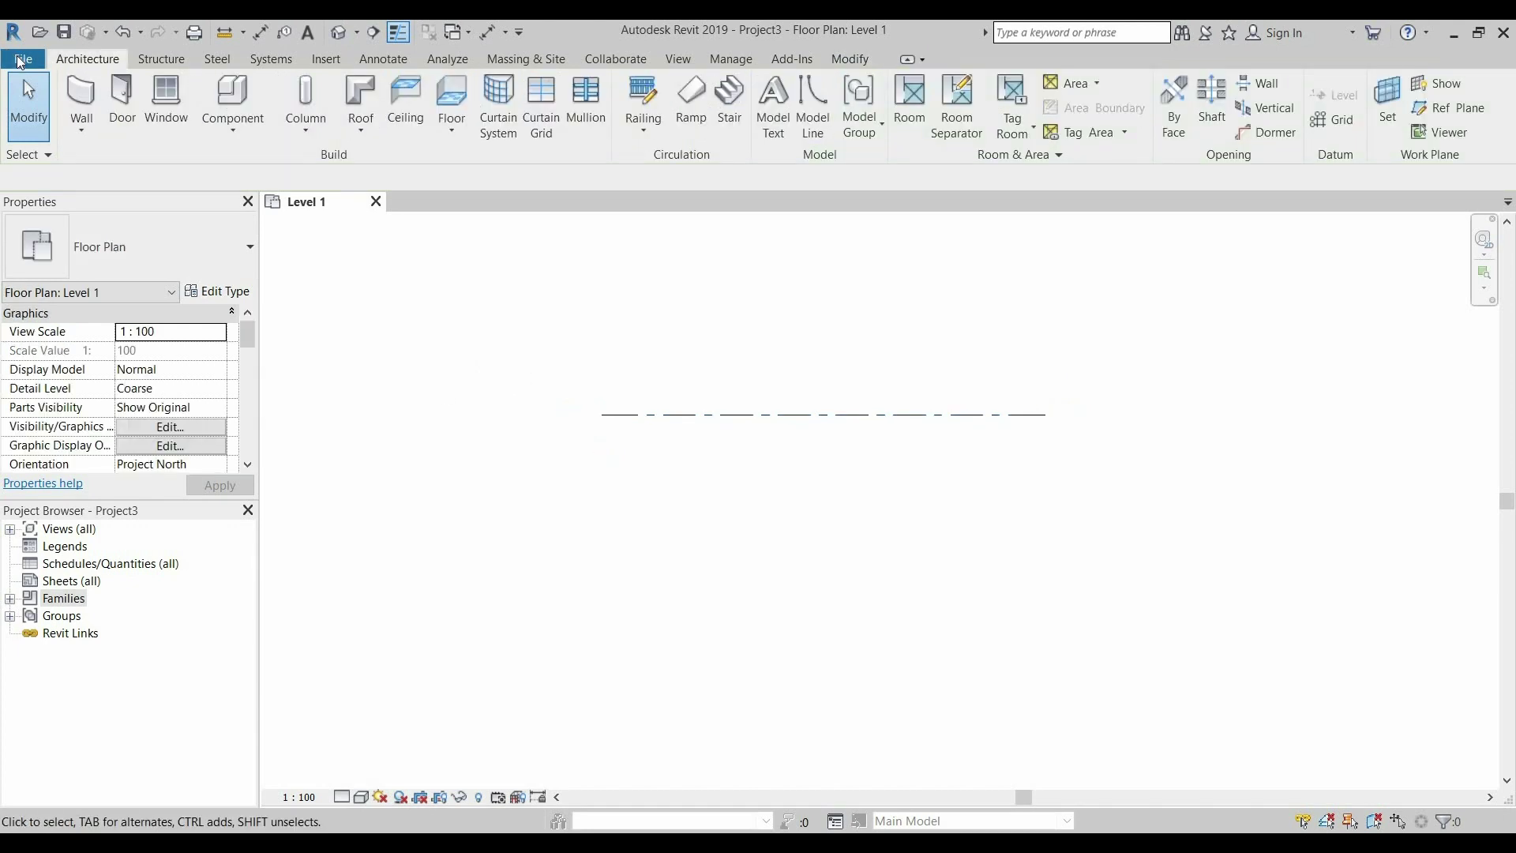
- Create a new family from the Annotations folder's Metric Grid Head.rft template
click(21, 60)
mouse_move(66, 137)
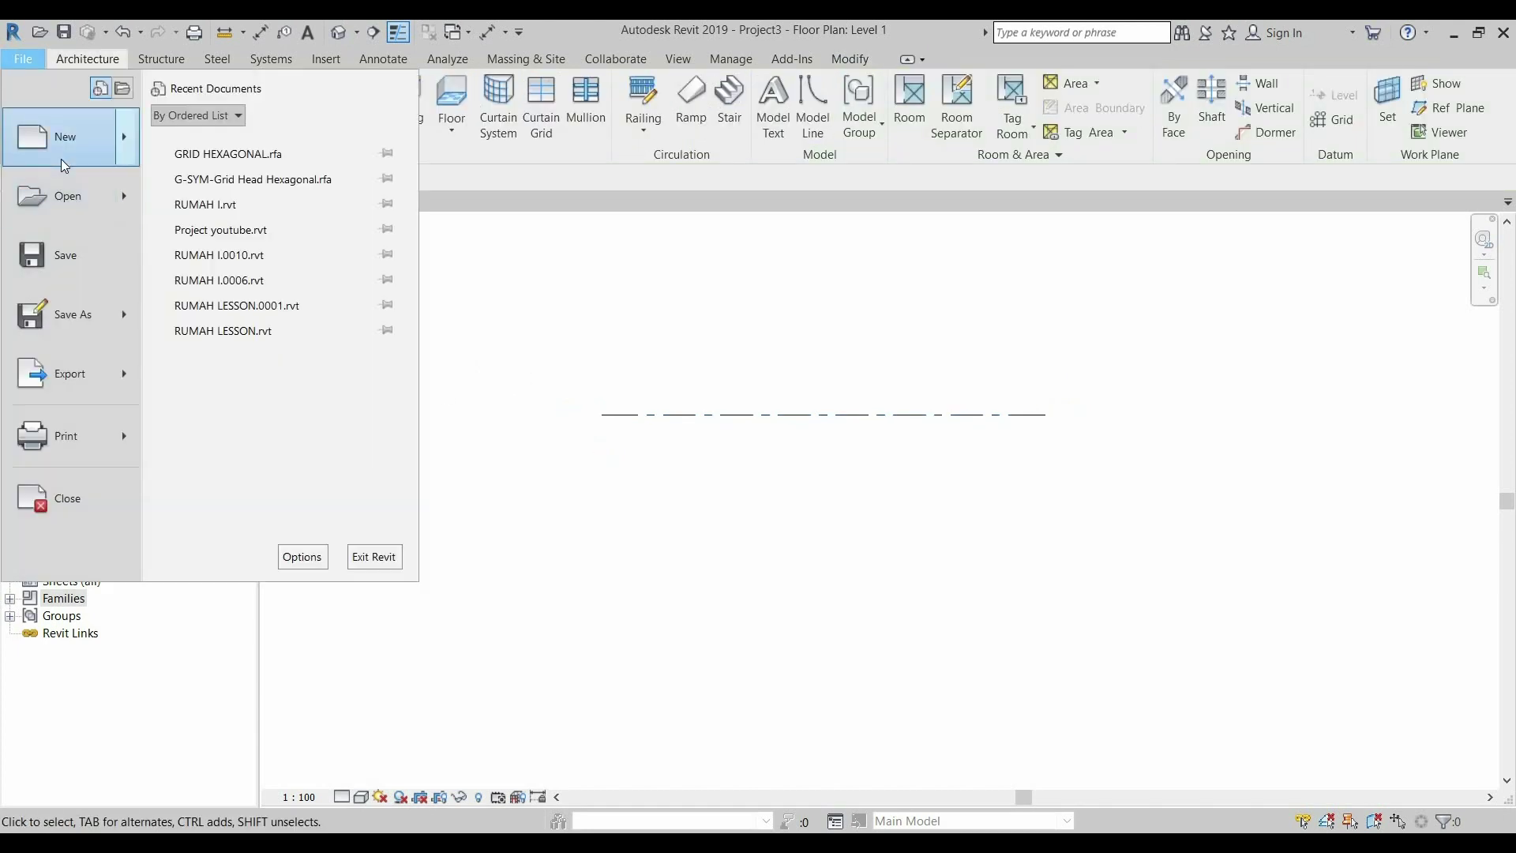
click(329, 199)
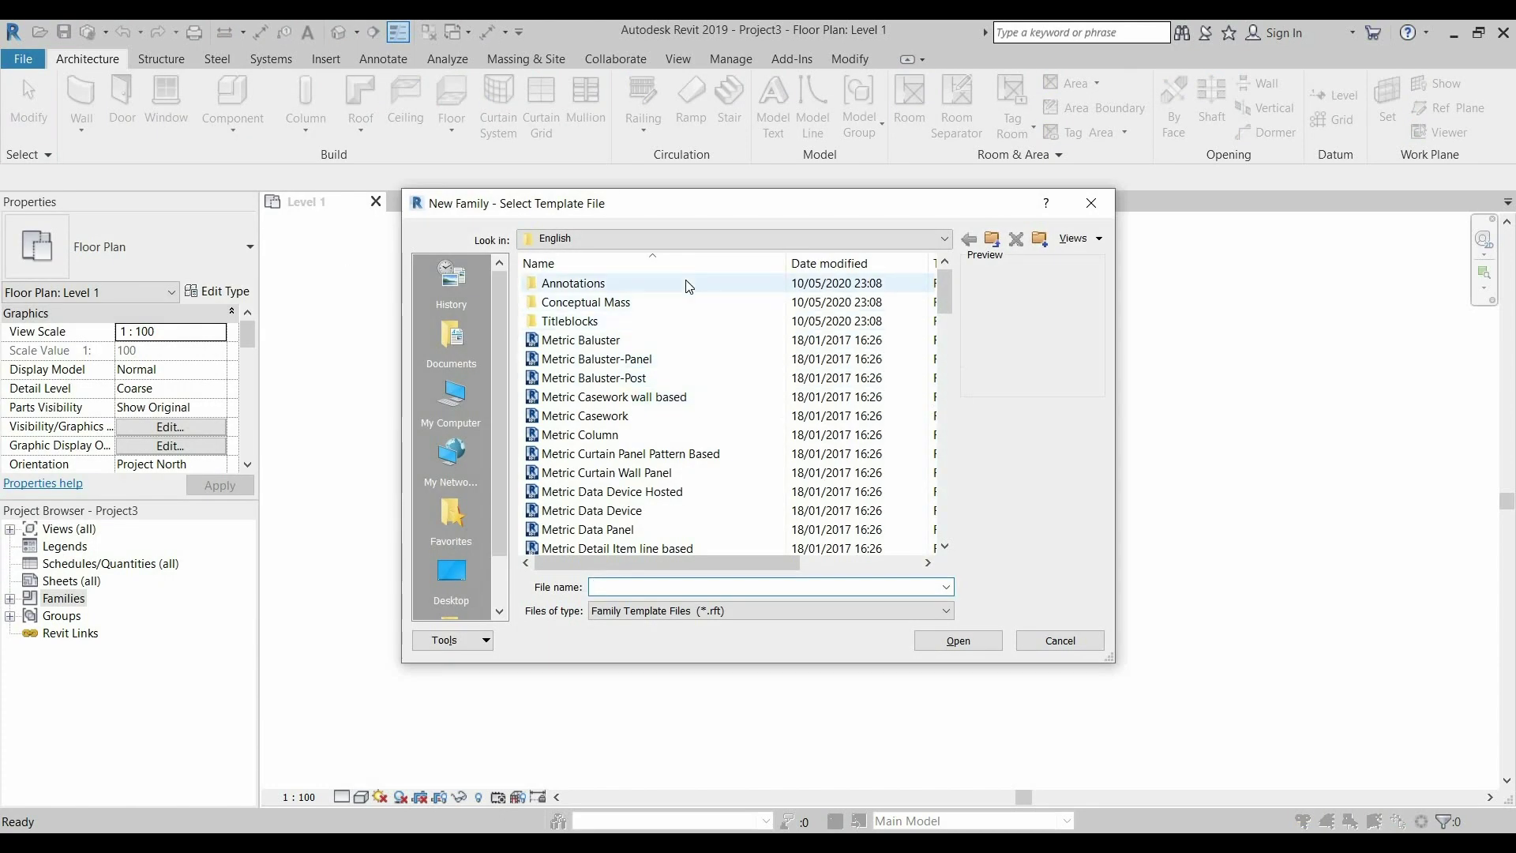
double_click(690, 284)
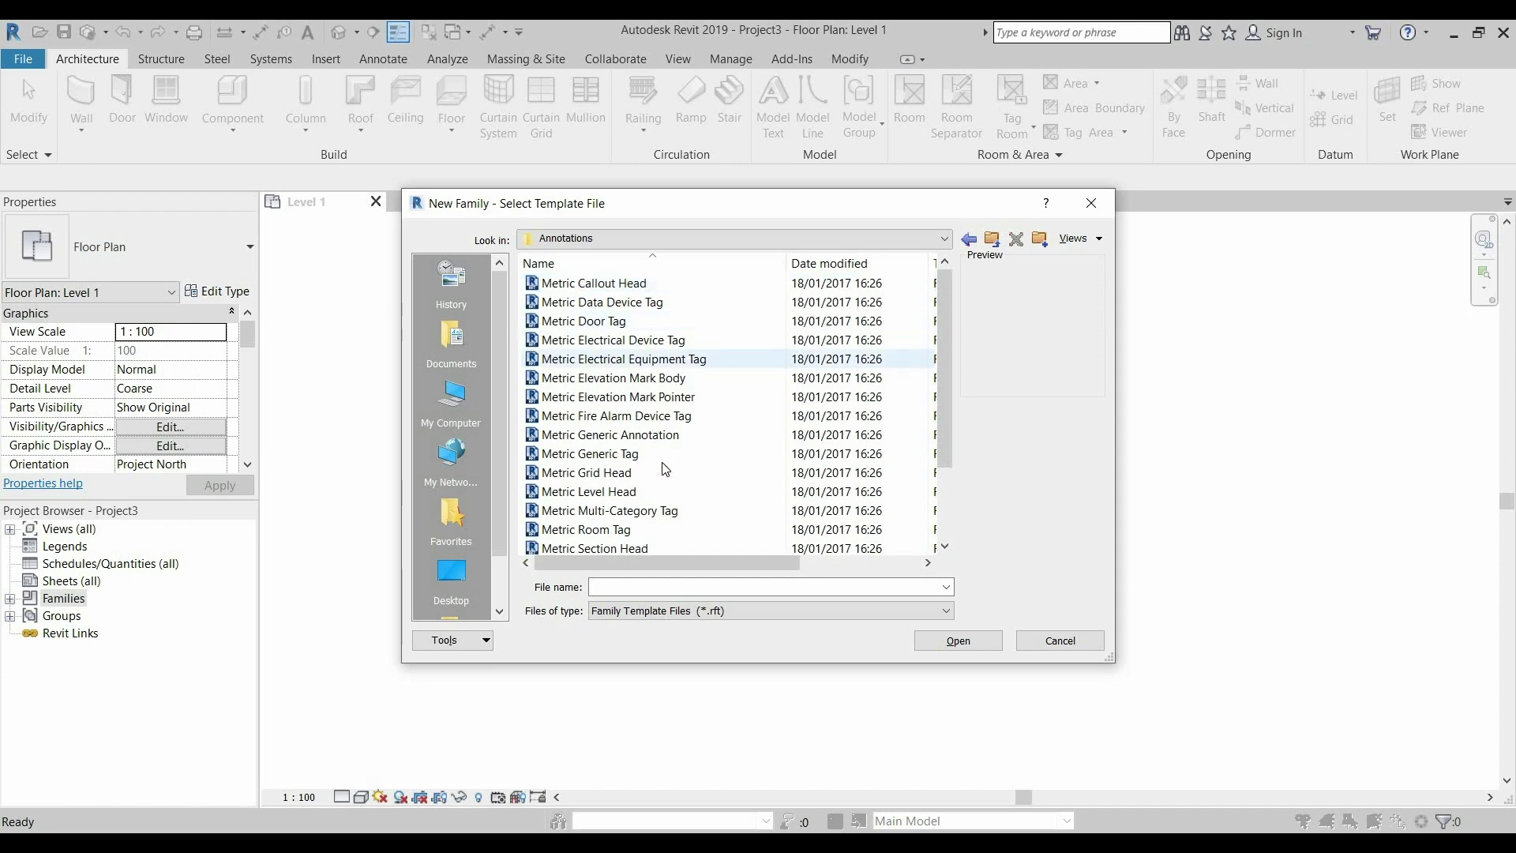
click(638, 474)
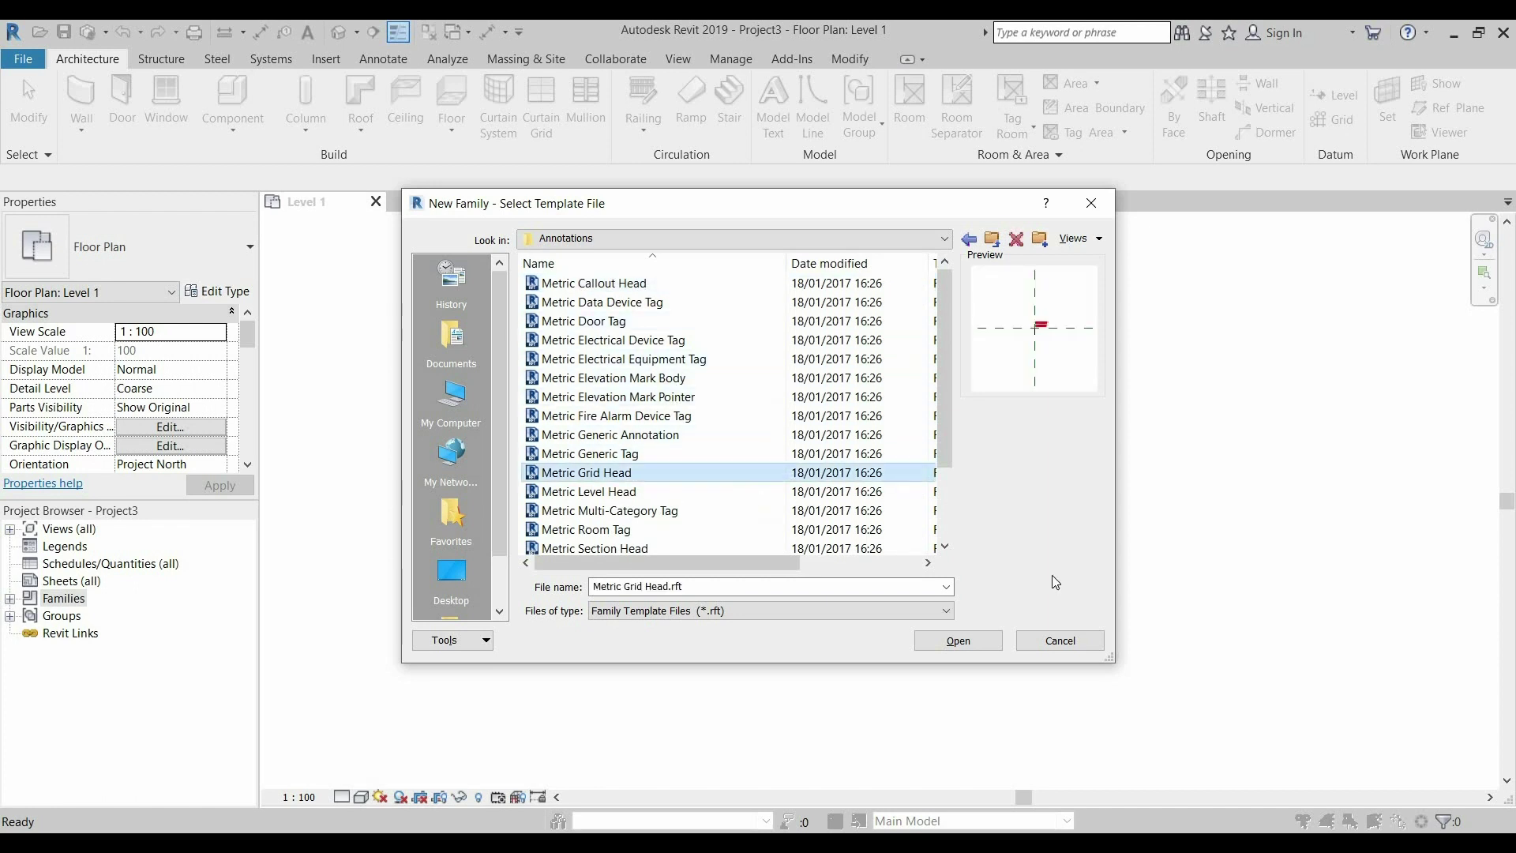
click(976, 646)
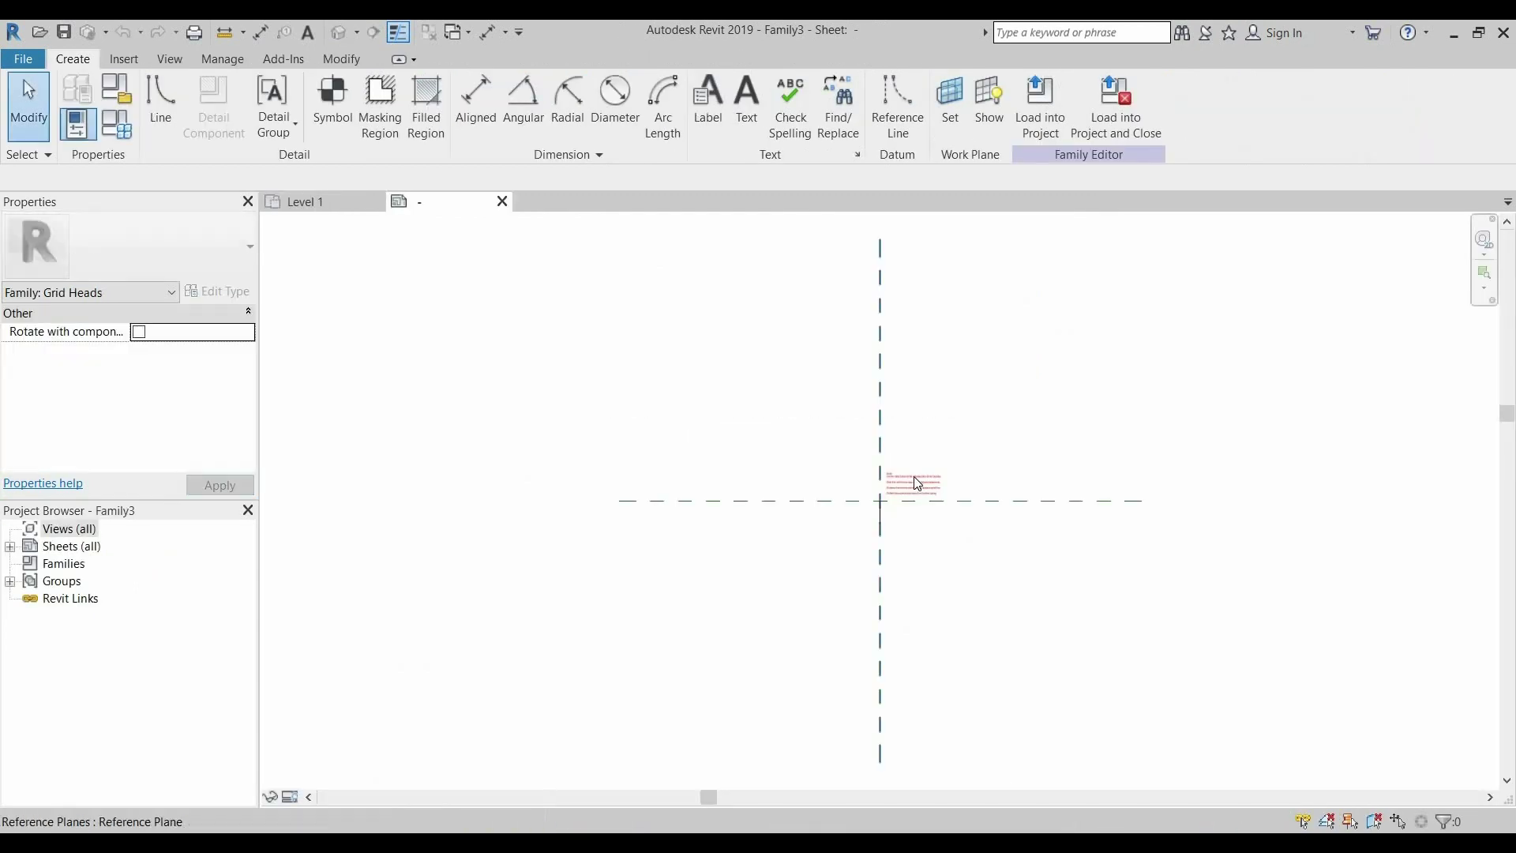
- Delete the template's instructional text note from the grid head family
scroll(903, 486, up, 3)
scroll(903, 486, up, 3)
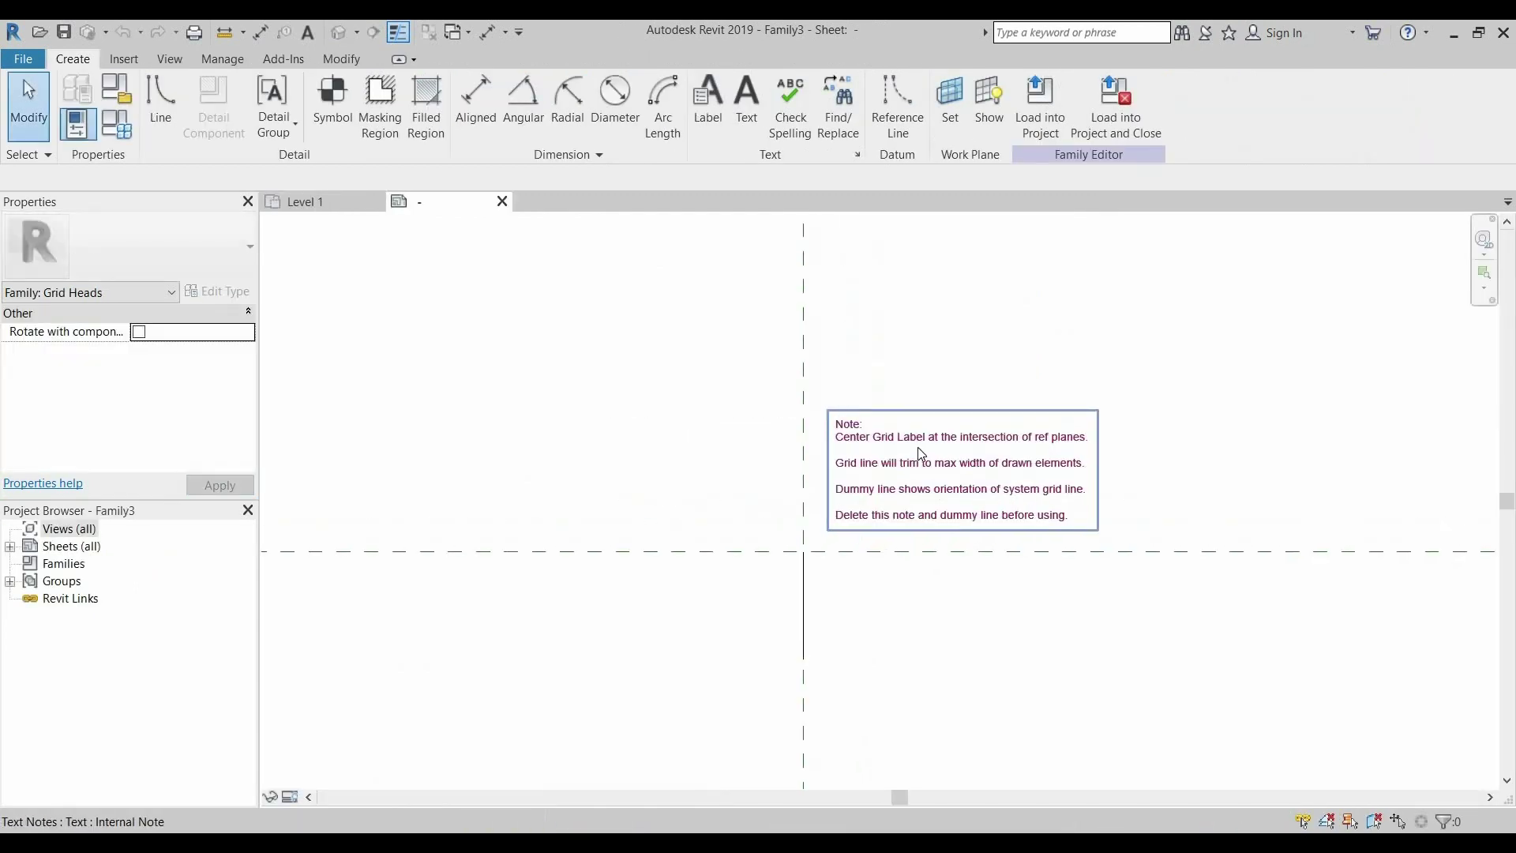
click(966, 460)
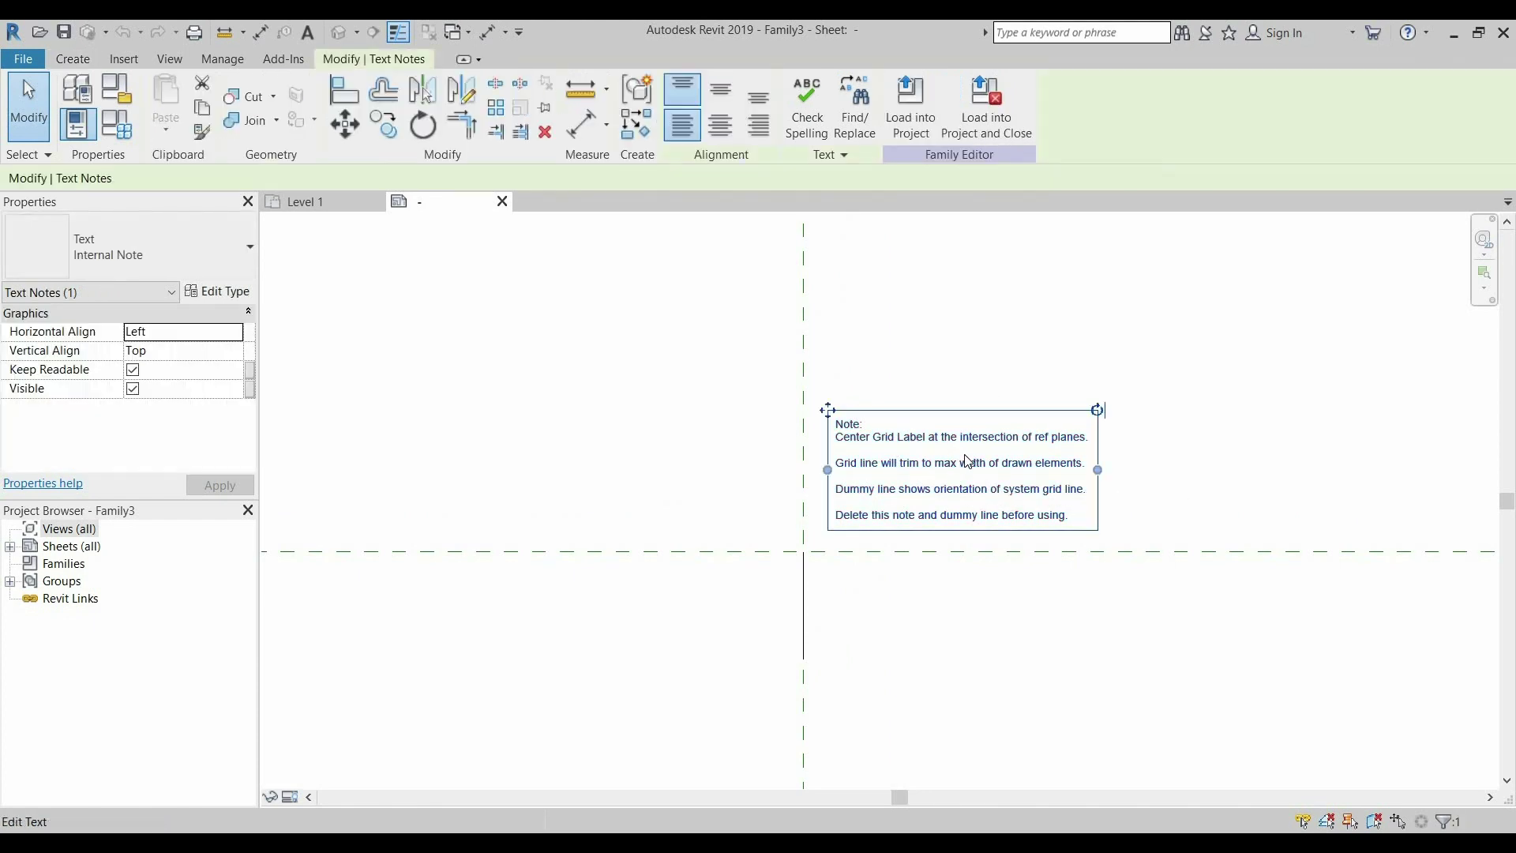
key(Delete)
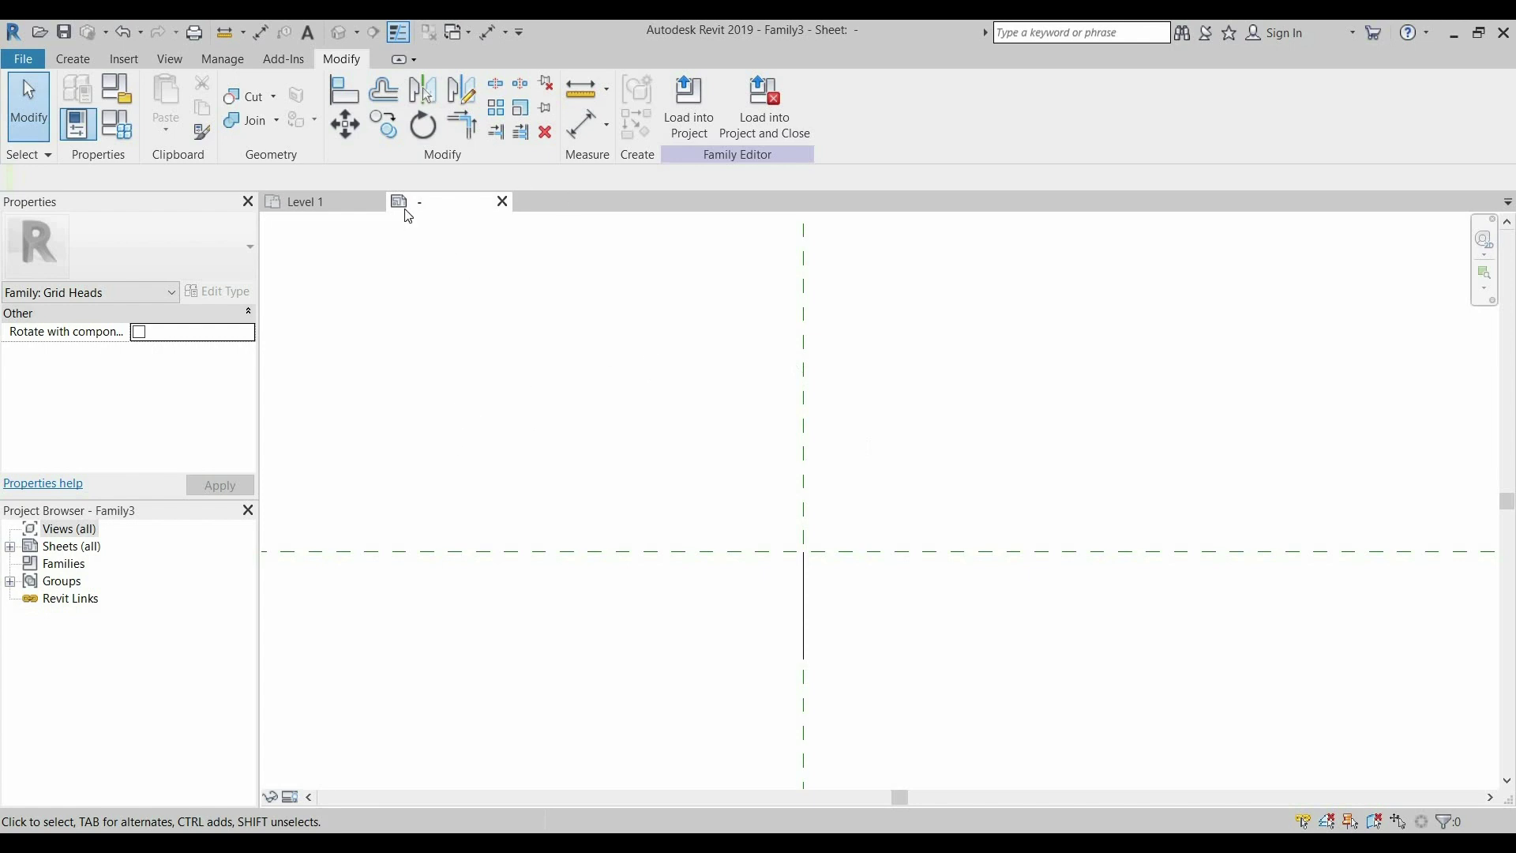
click(168, 61)
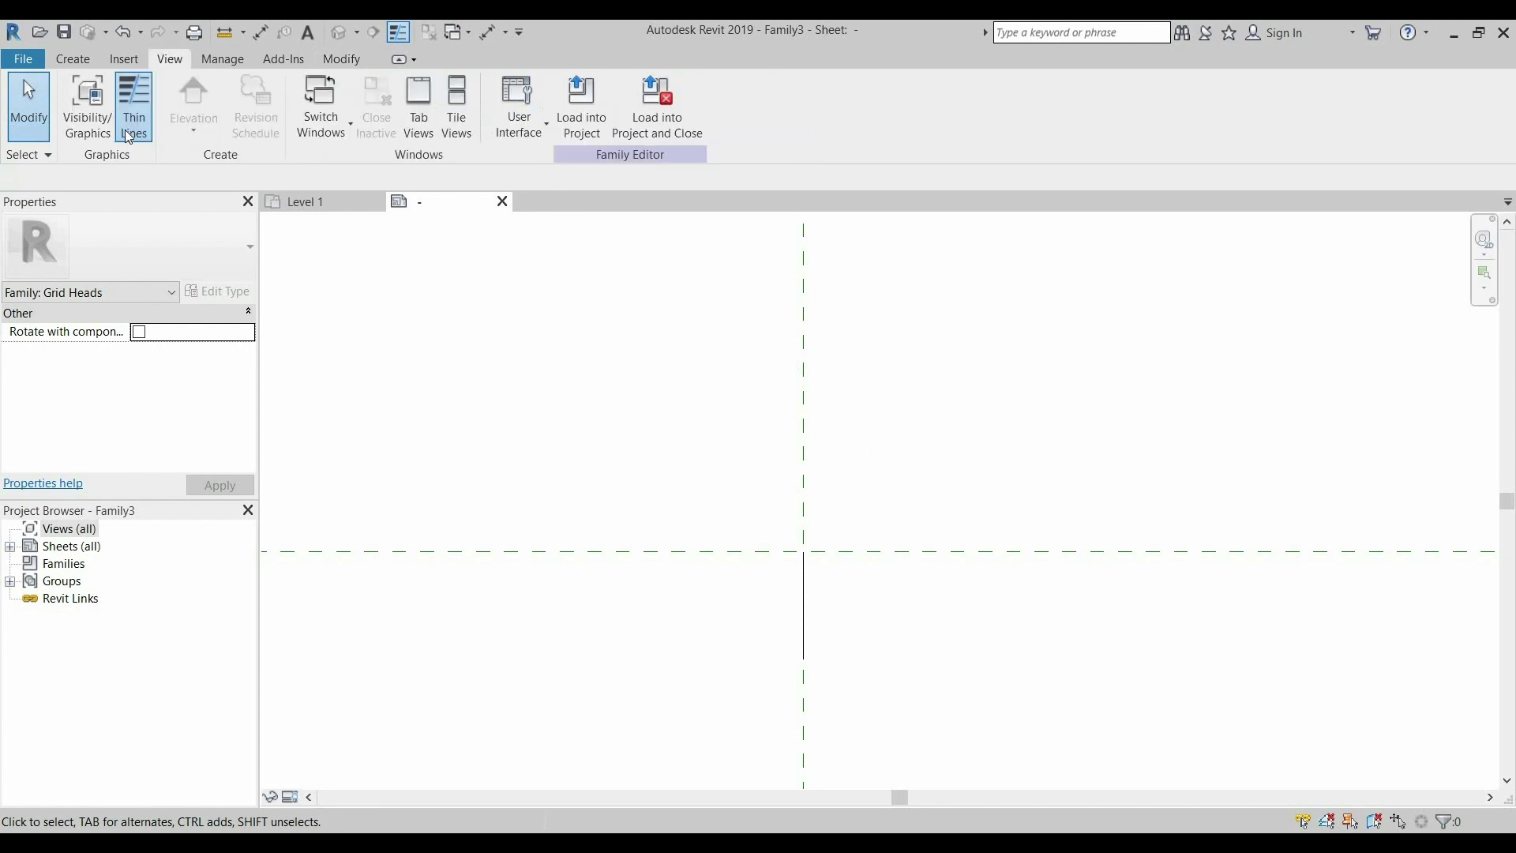
- In Object Styles, give Generic Annotations RGB 192-192-192 line colour and a Solid line pattern
click(87, 107)
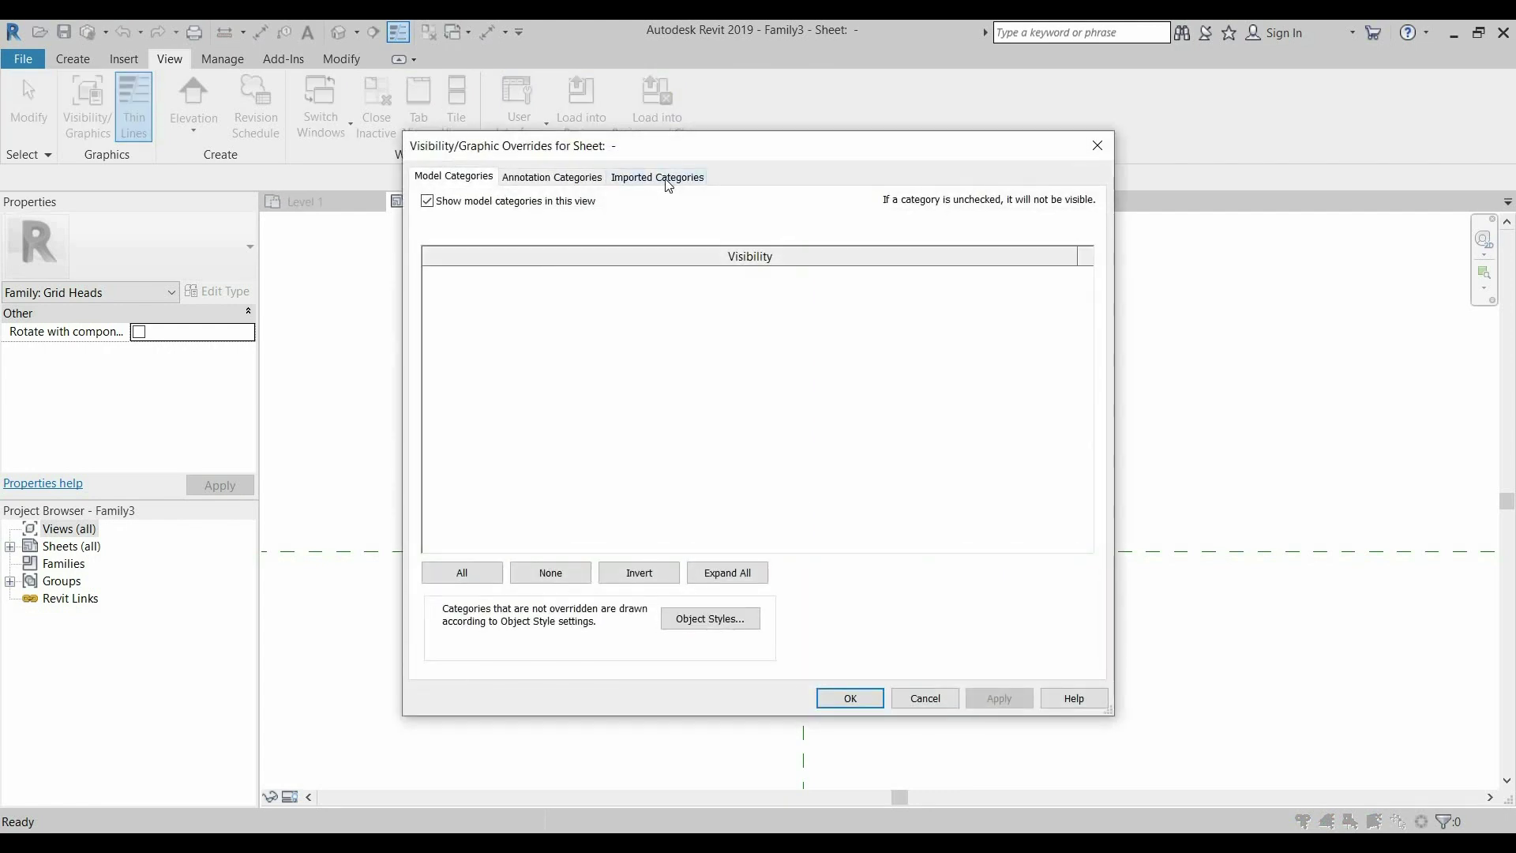
click(663, 177)
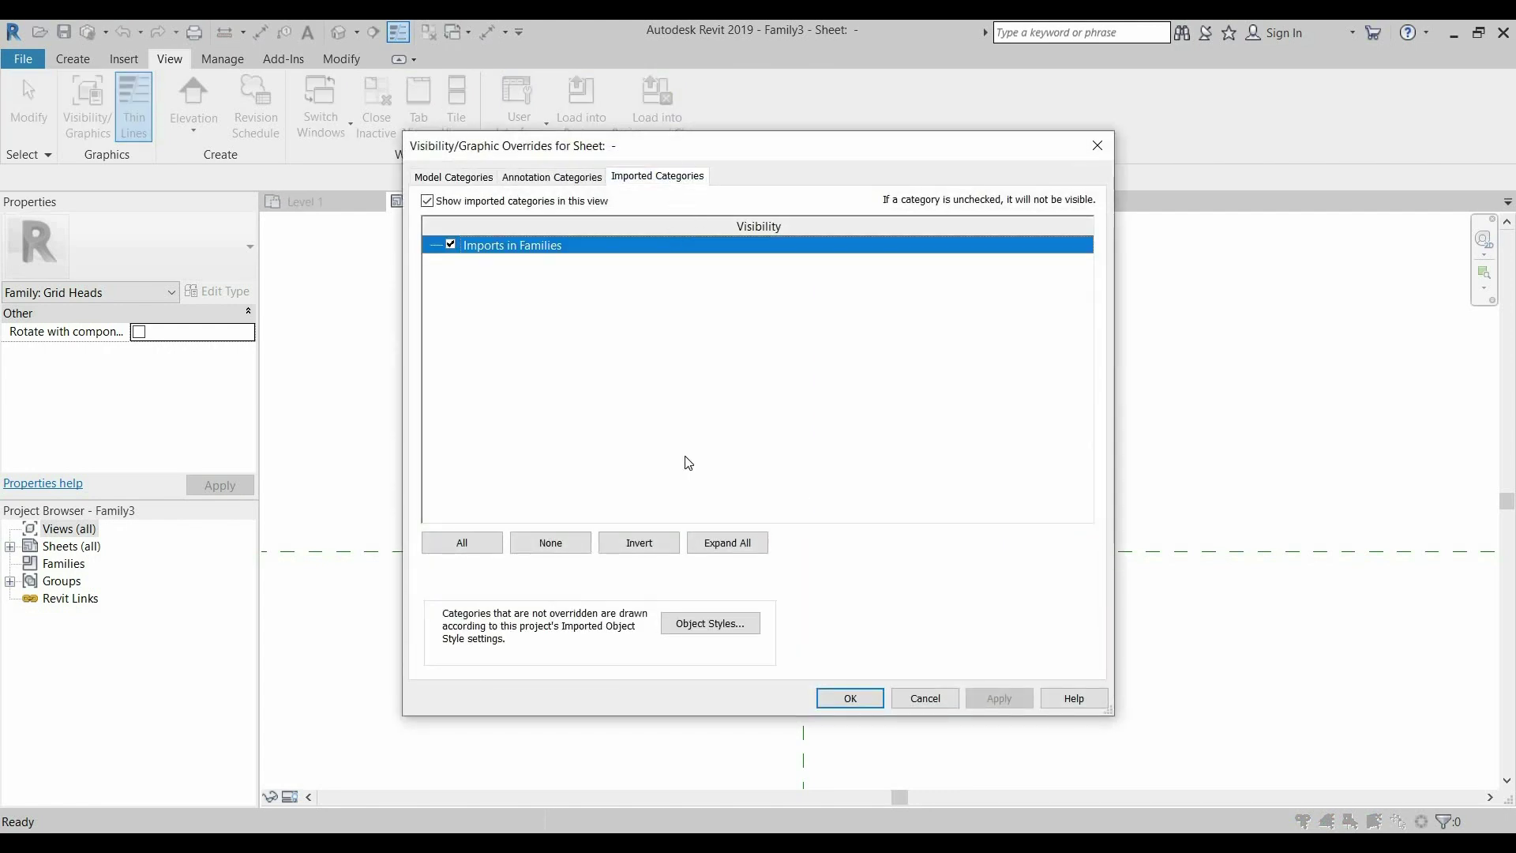
click(742, 624)
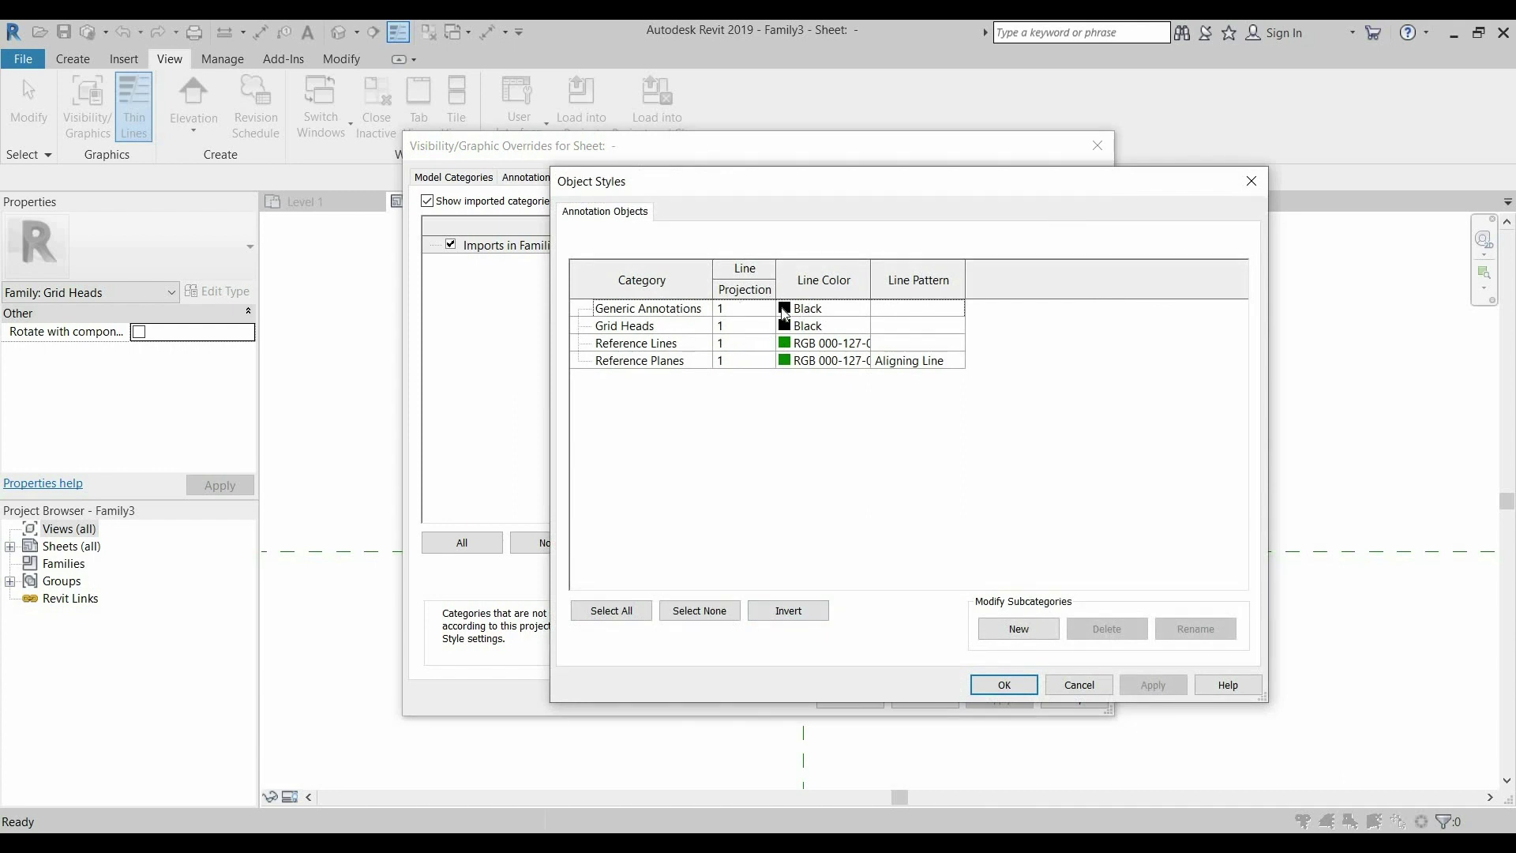
click(853, 313)
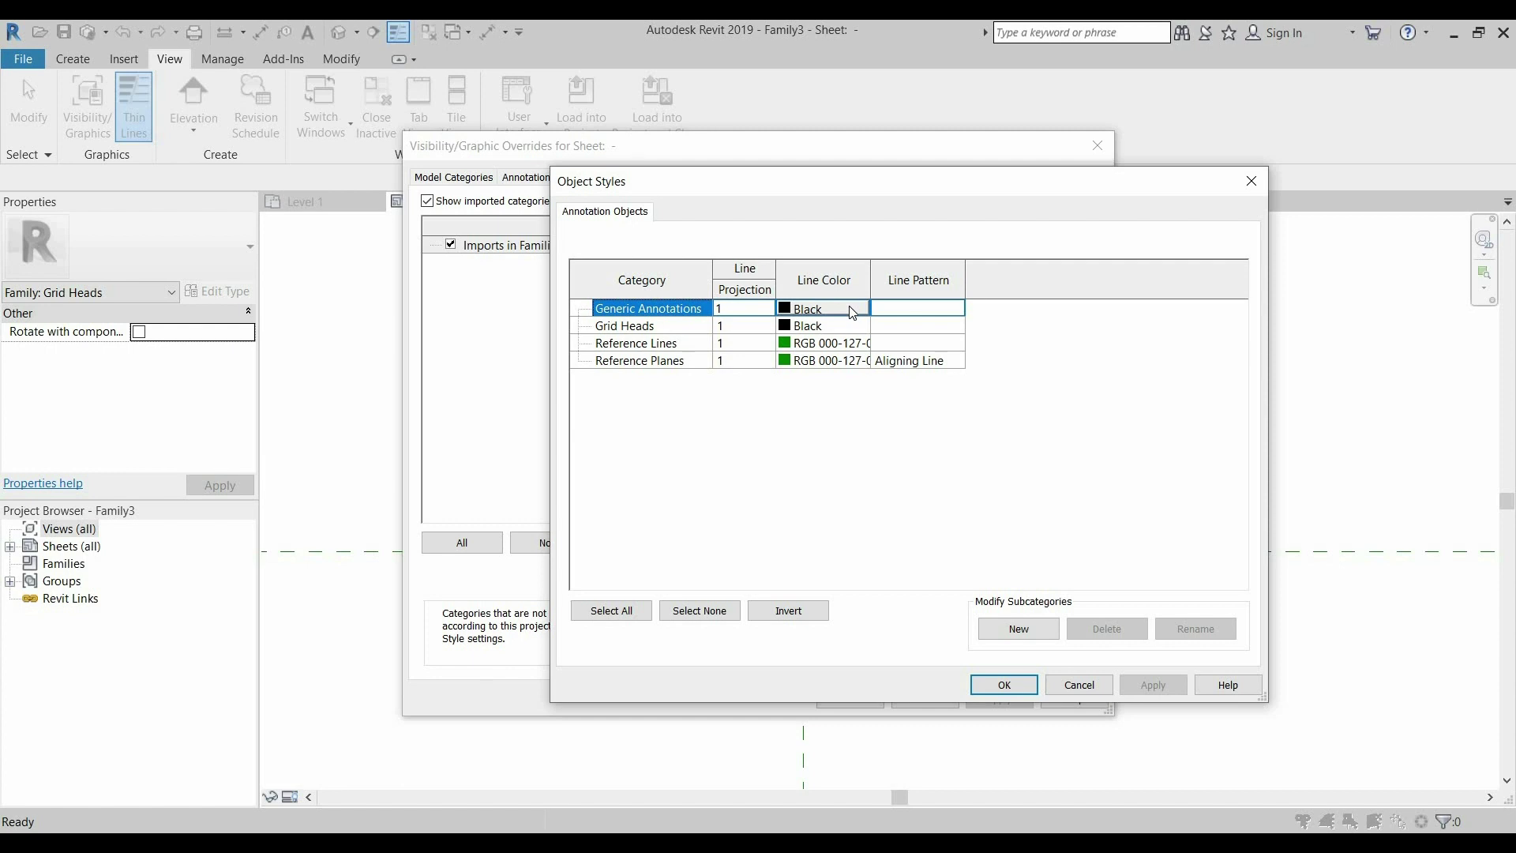
click(853, 313)
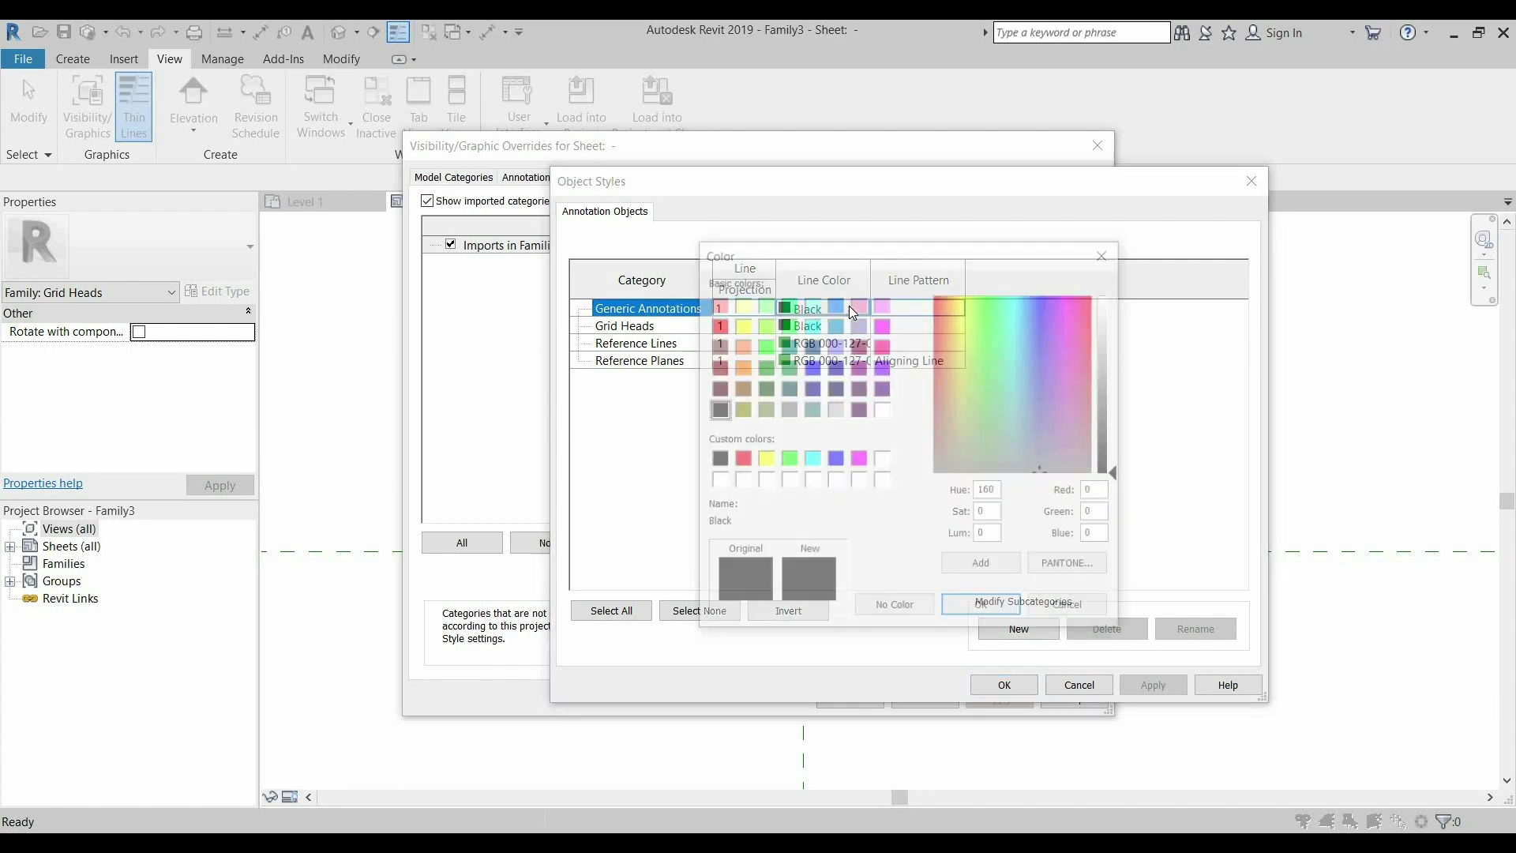
click(835, 409)
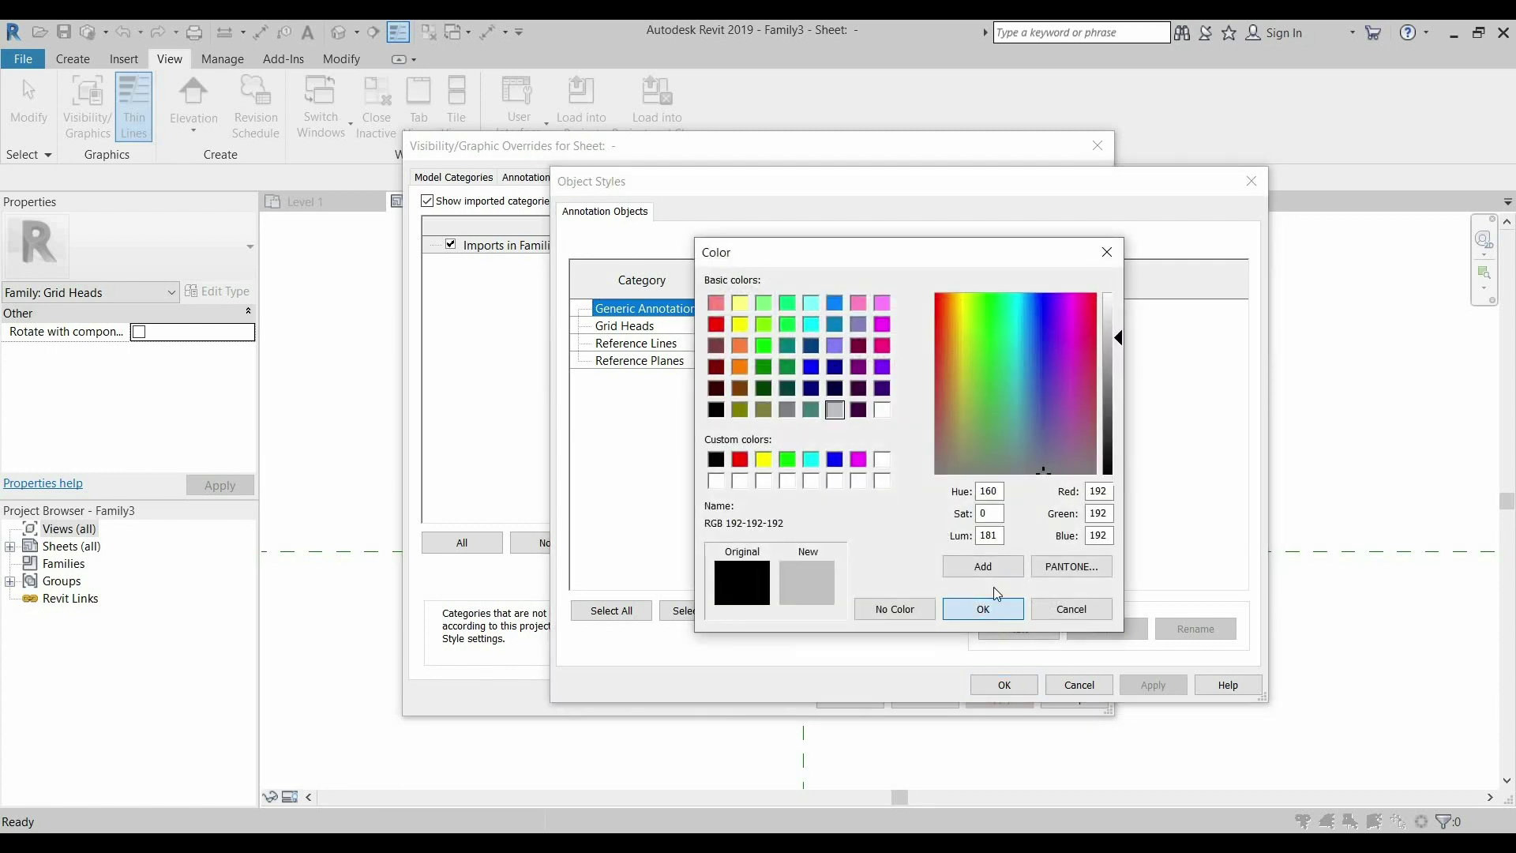
click(983, 608)
click(953, 315)
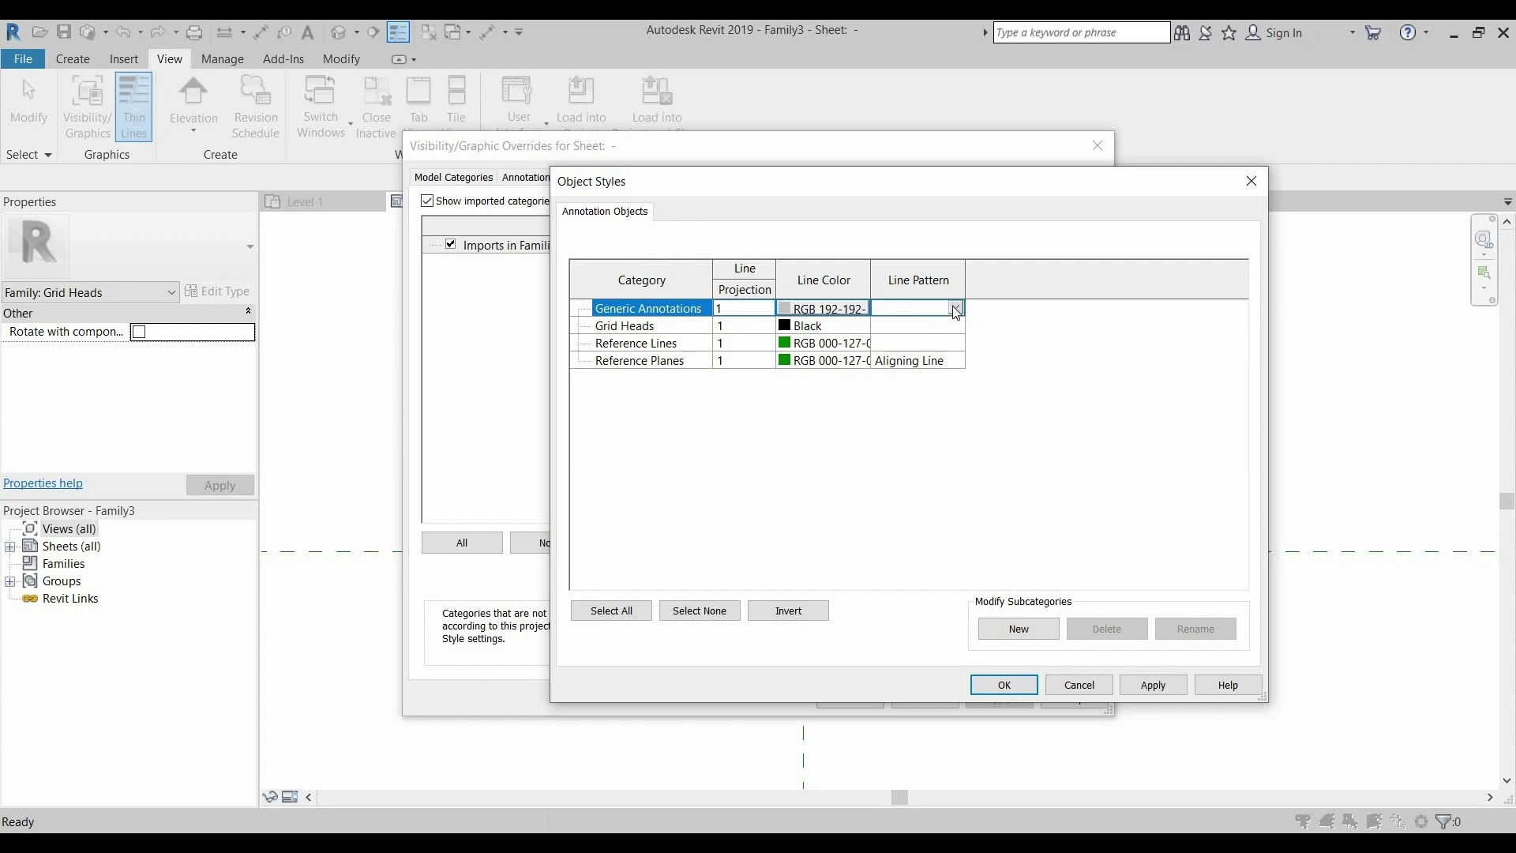
click(955, 309)
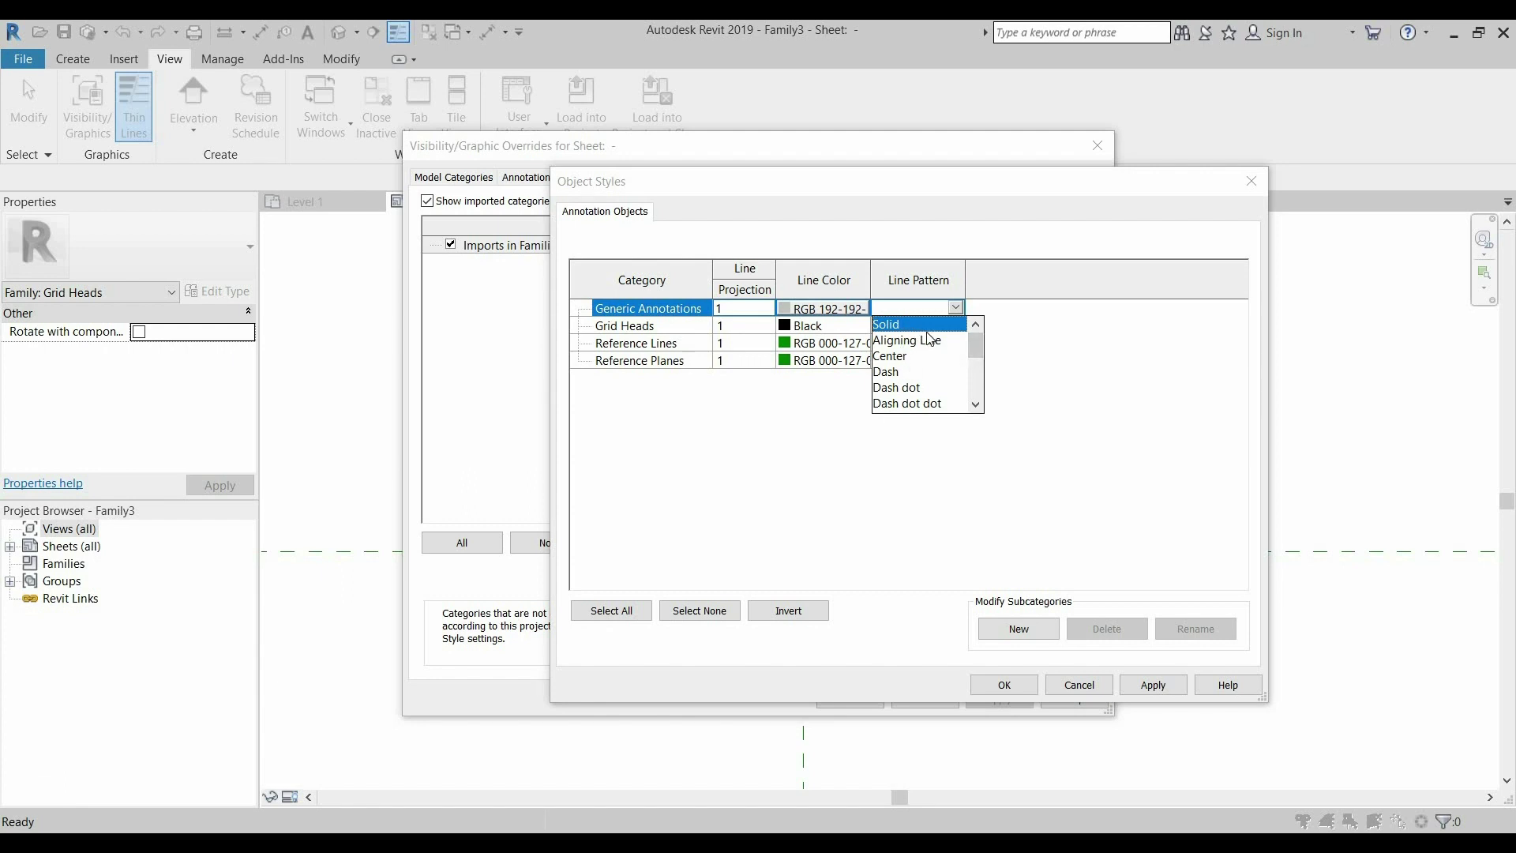
click(900, 325)
click(851, 330)
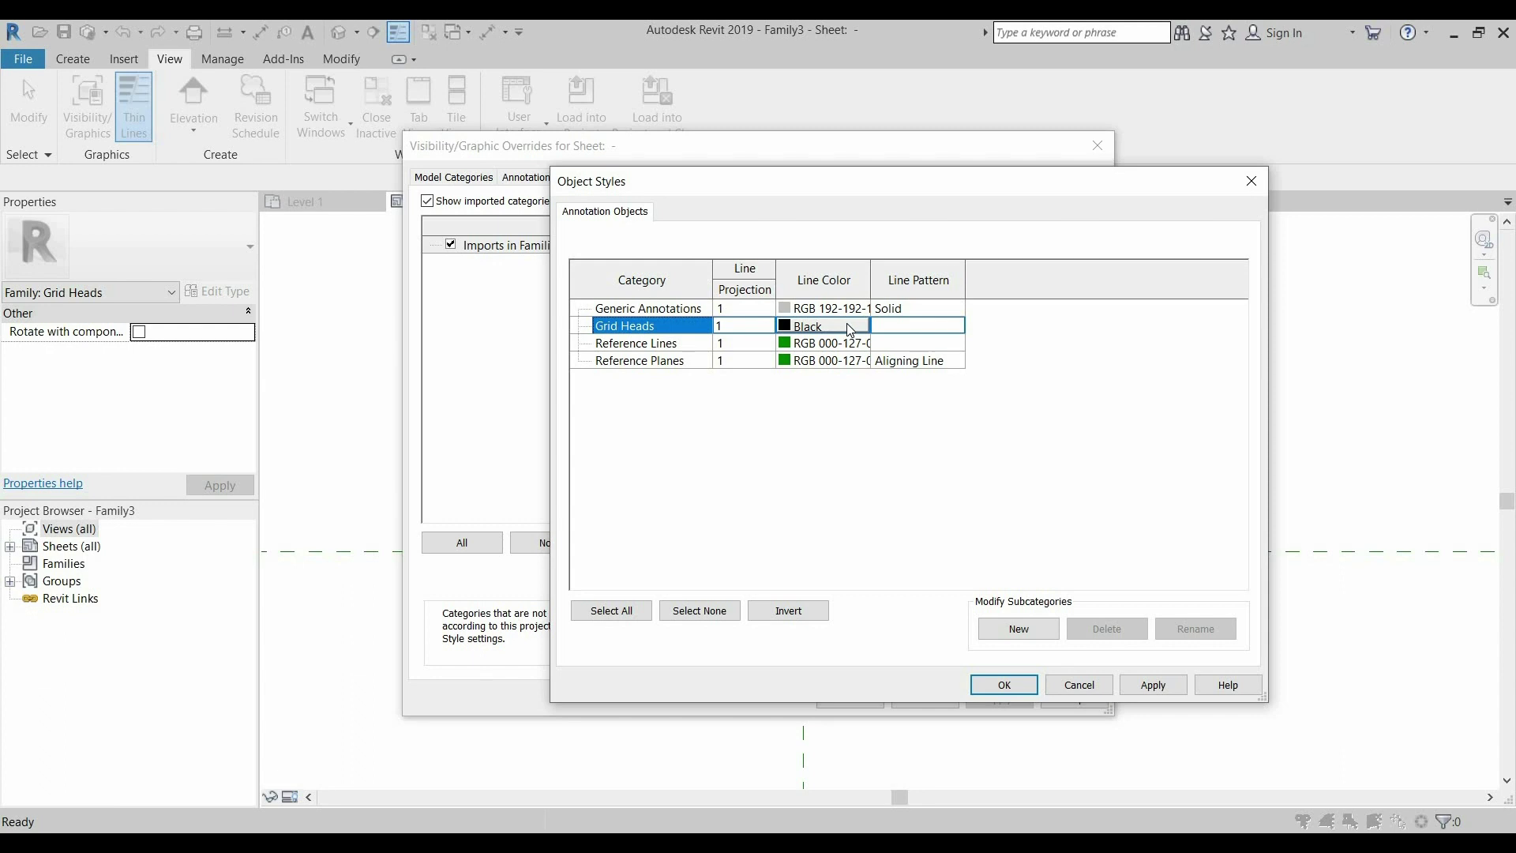
- Give Grid Heads light grey RGB 192-192-192 lines with a Solid pattern
click(851, 330)
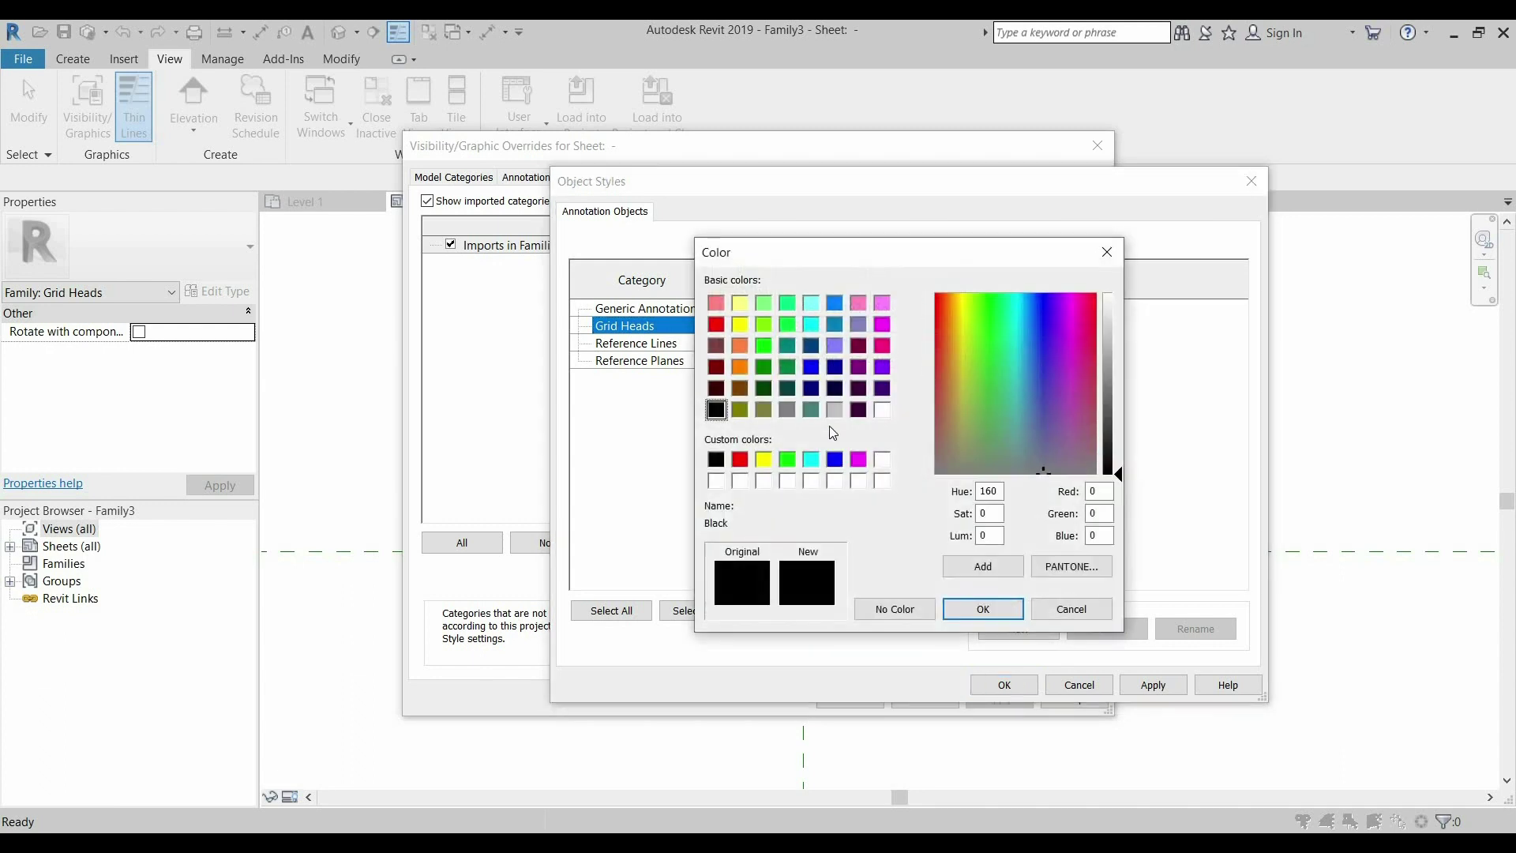
click(835, 409)
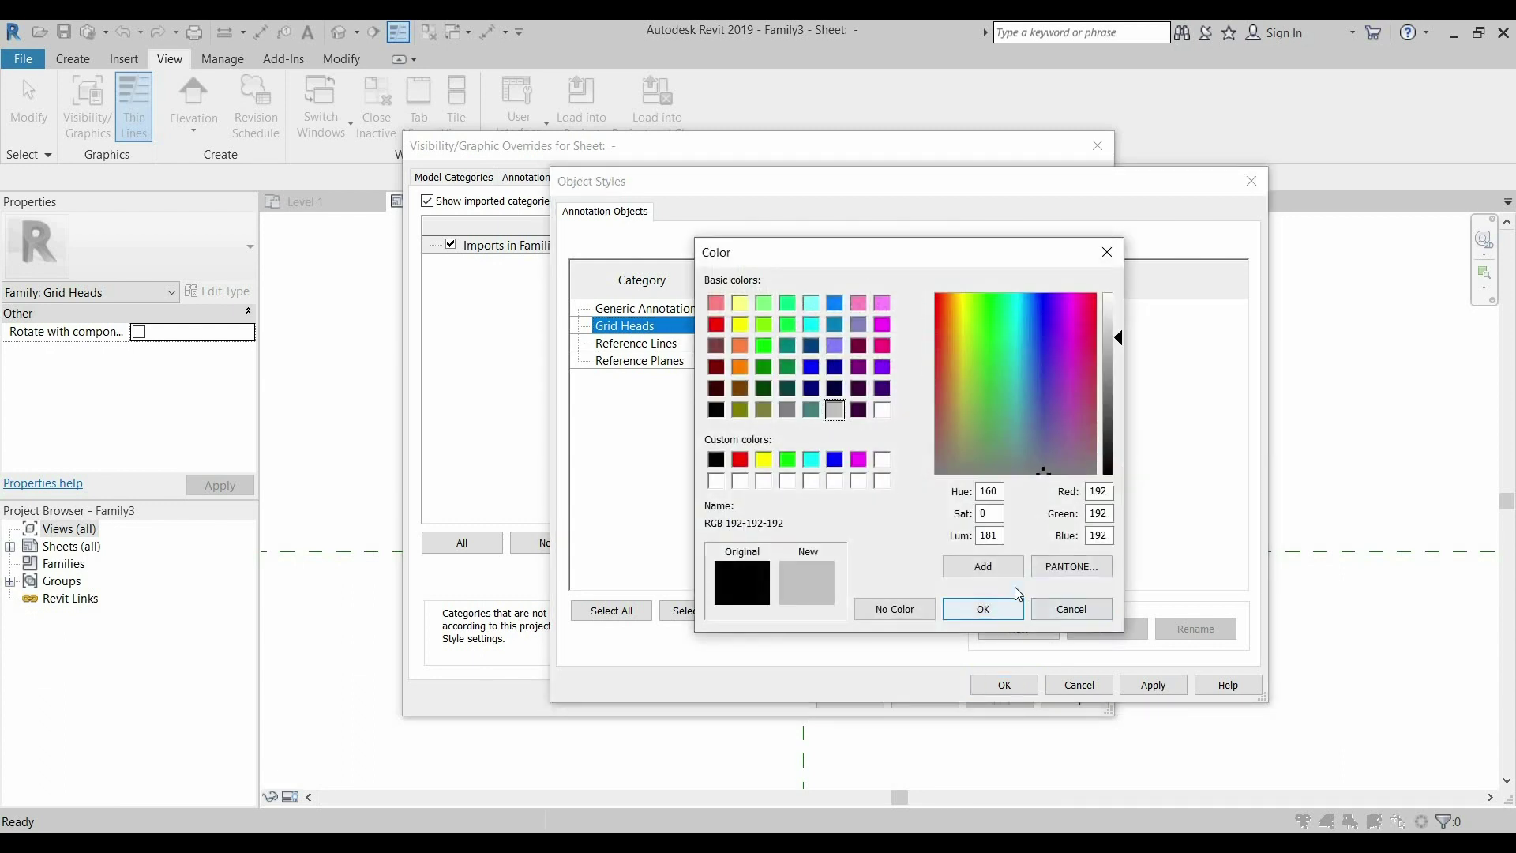
click(991, 609)
click(957, 326)
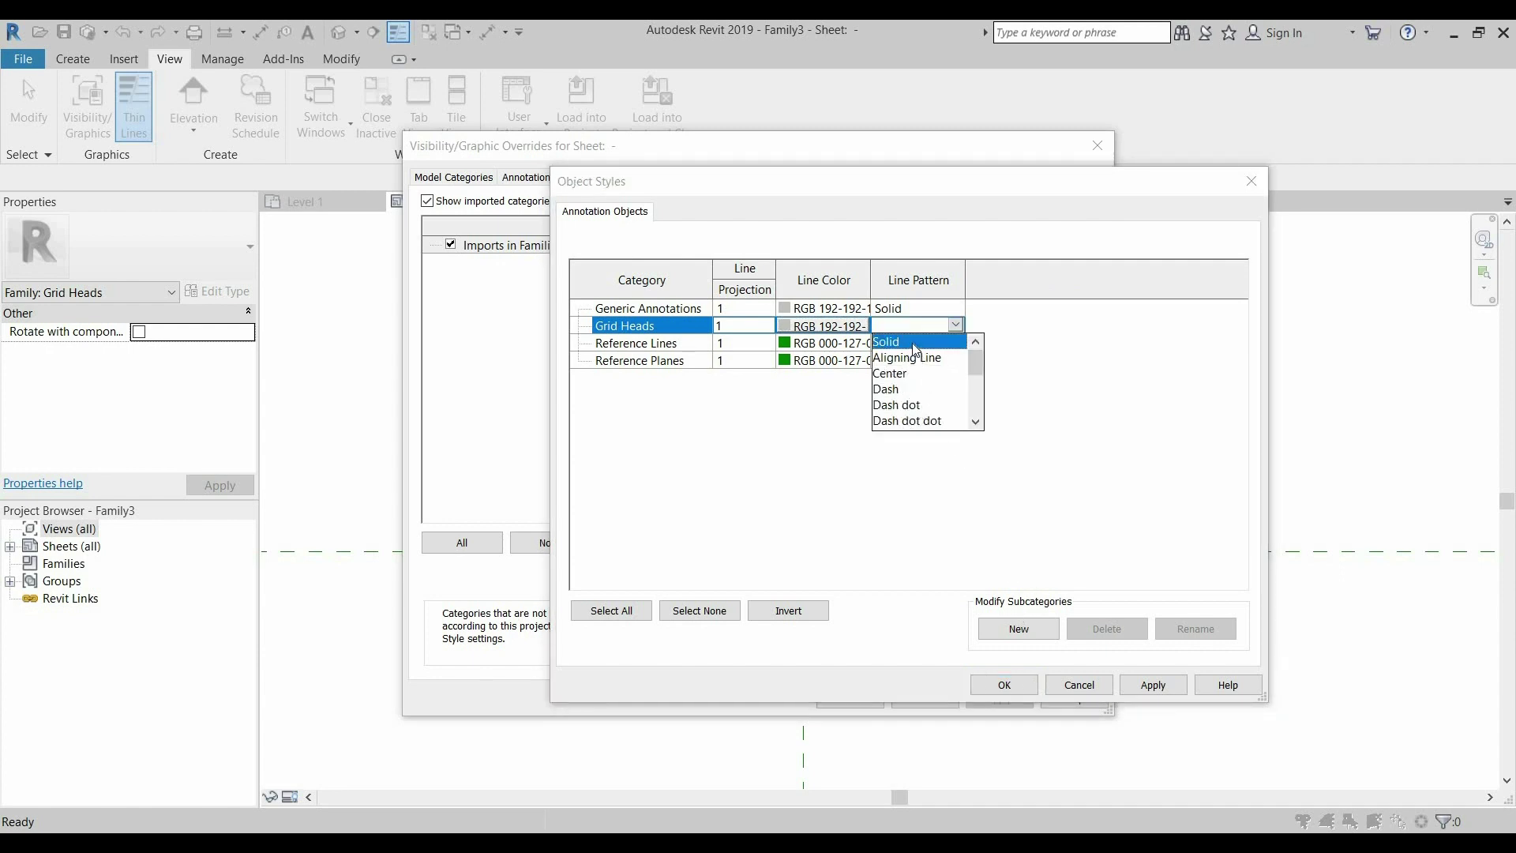
click(913, 344)
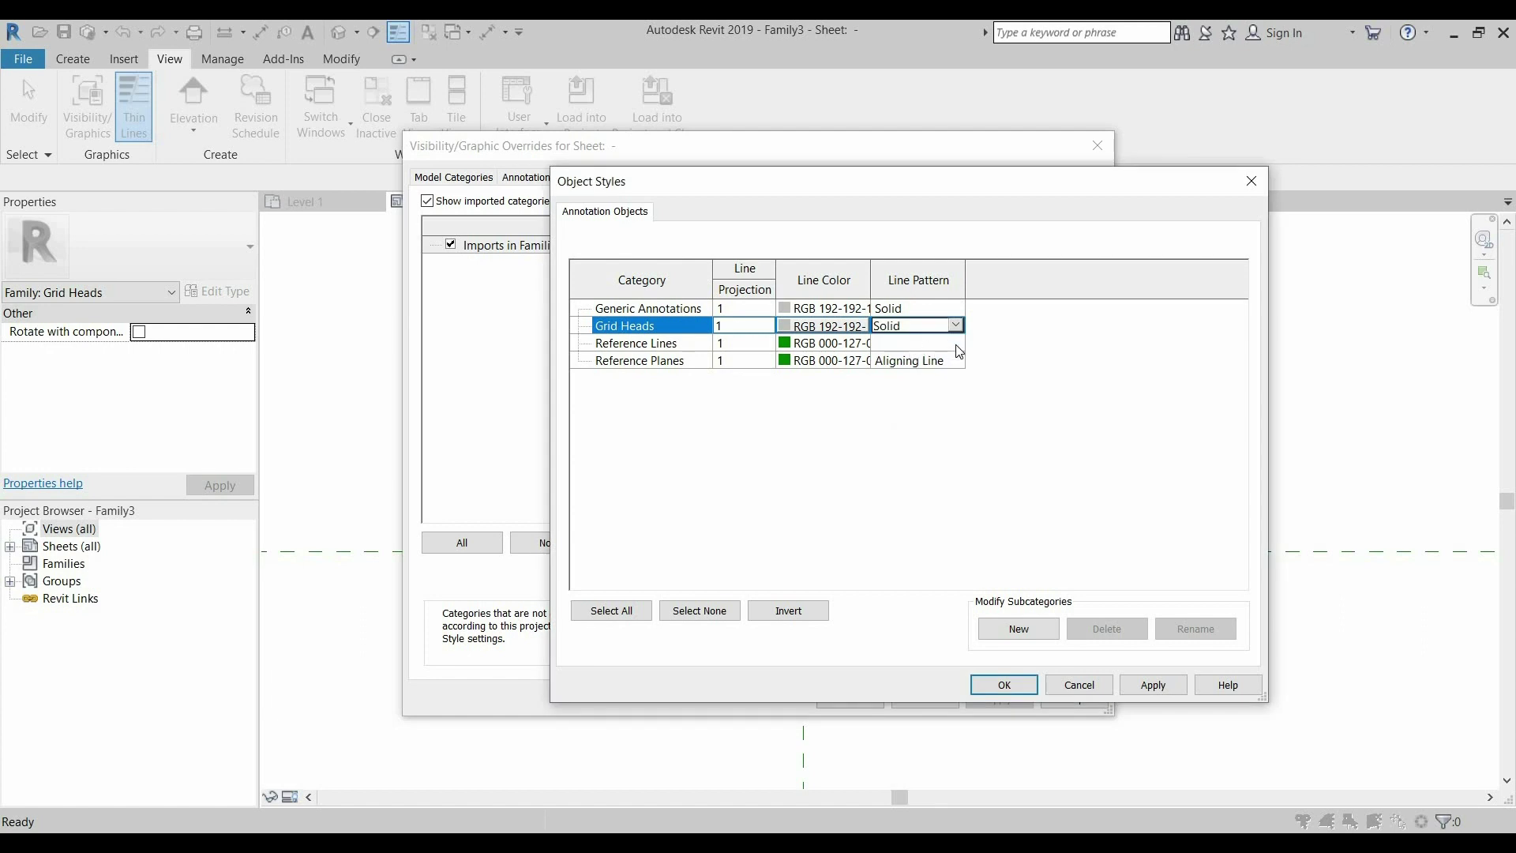
- Set the Reference Lines line pattern to Hidden
click(958, 351)
click(959, 351)
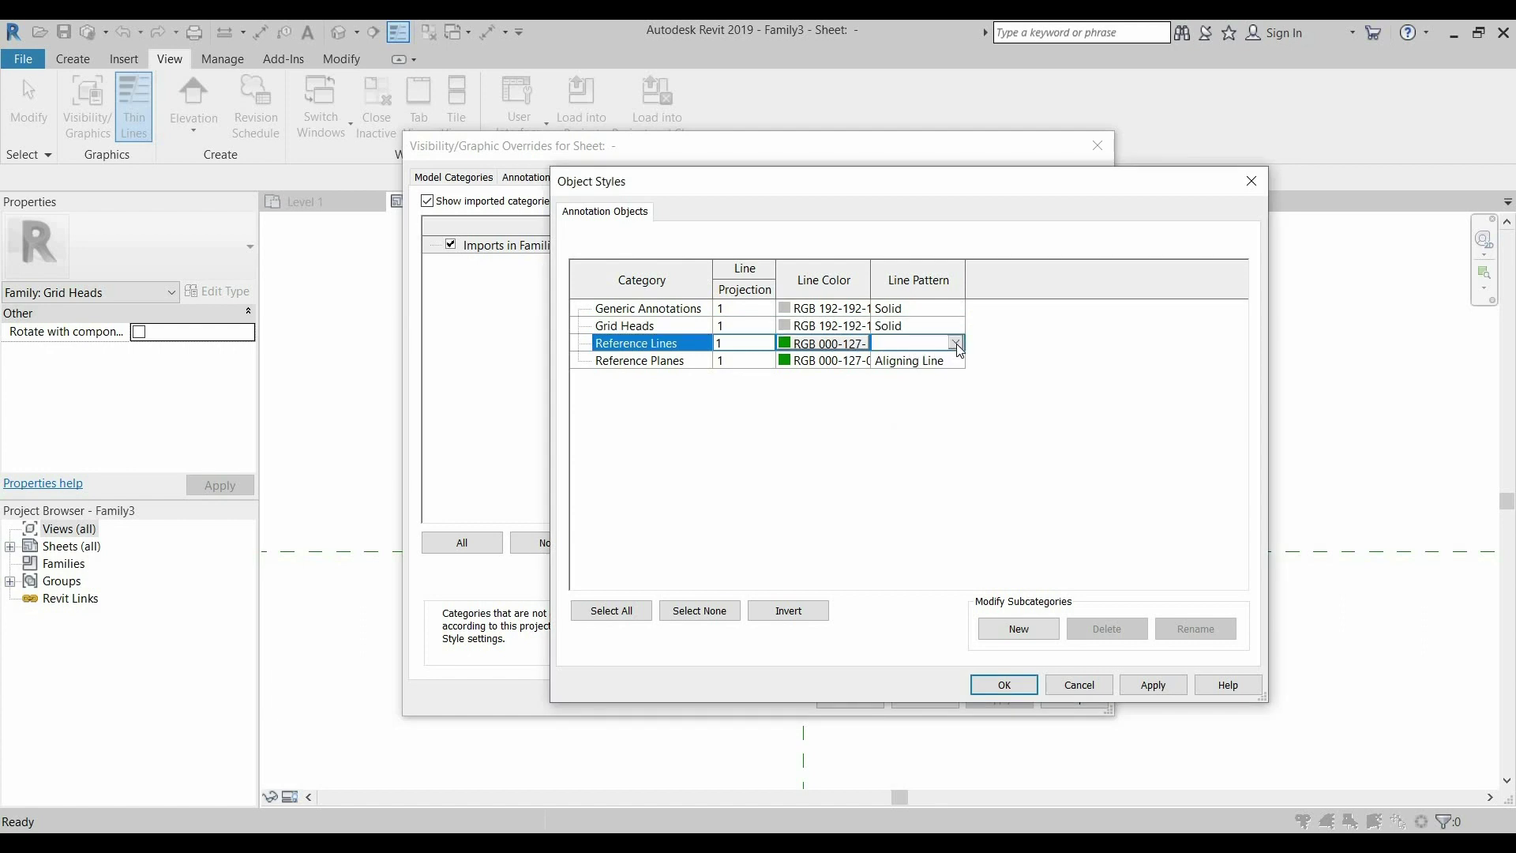
click(956, 345)
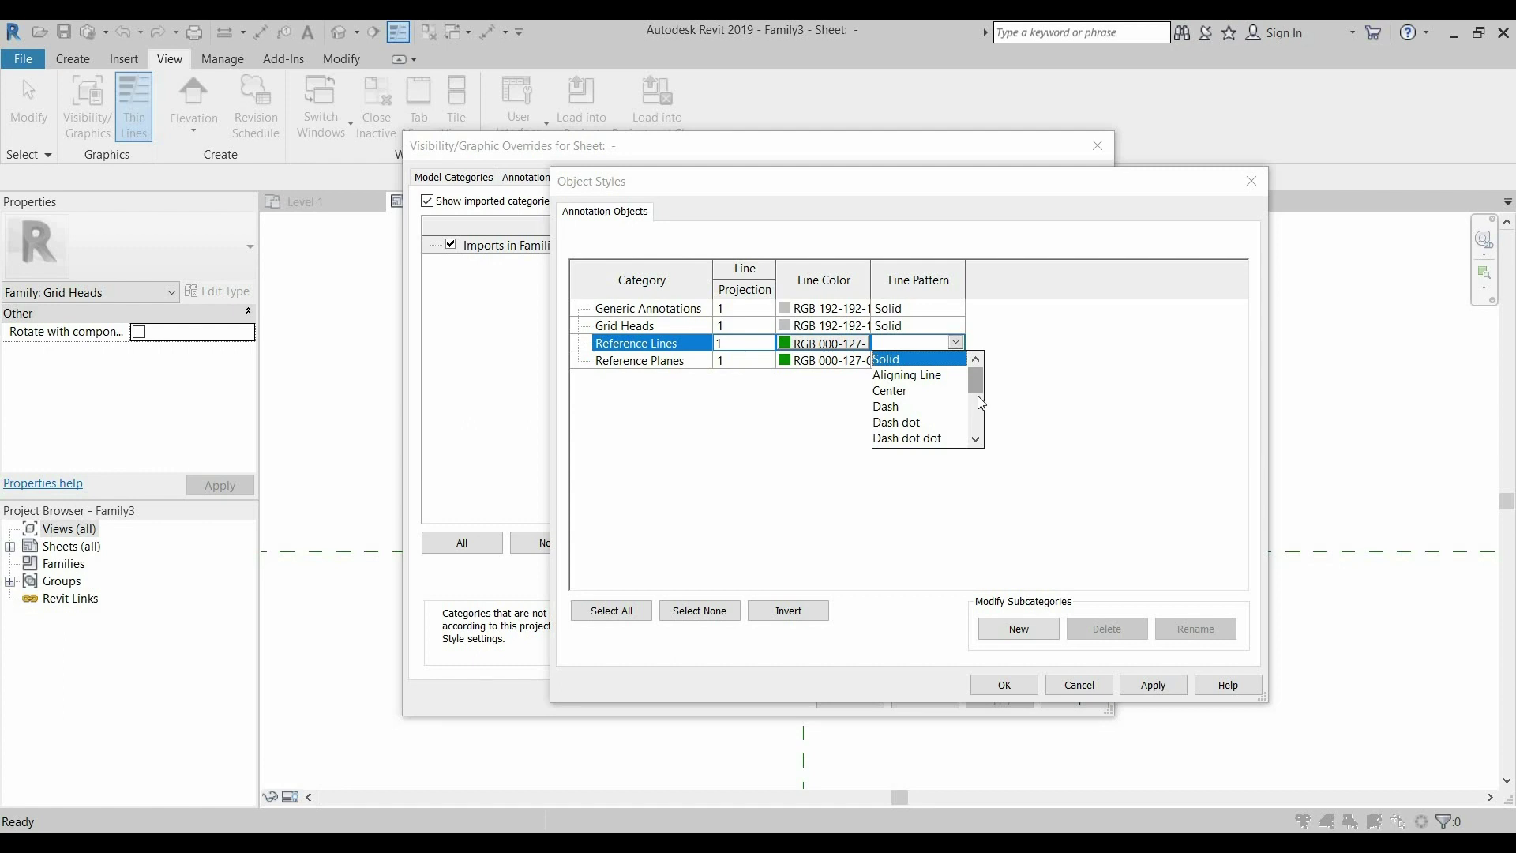
scroll(977, 395, down, 1)
scroll(979, 404, down, 1)
scroll(978, 405, down, 1)
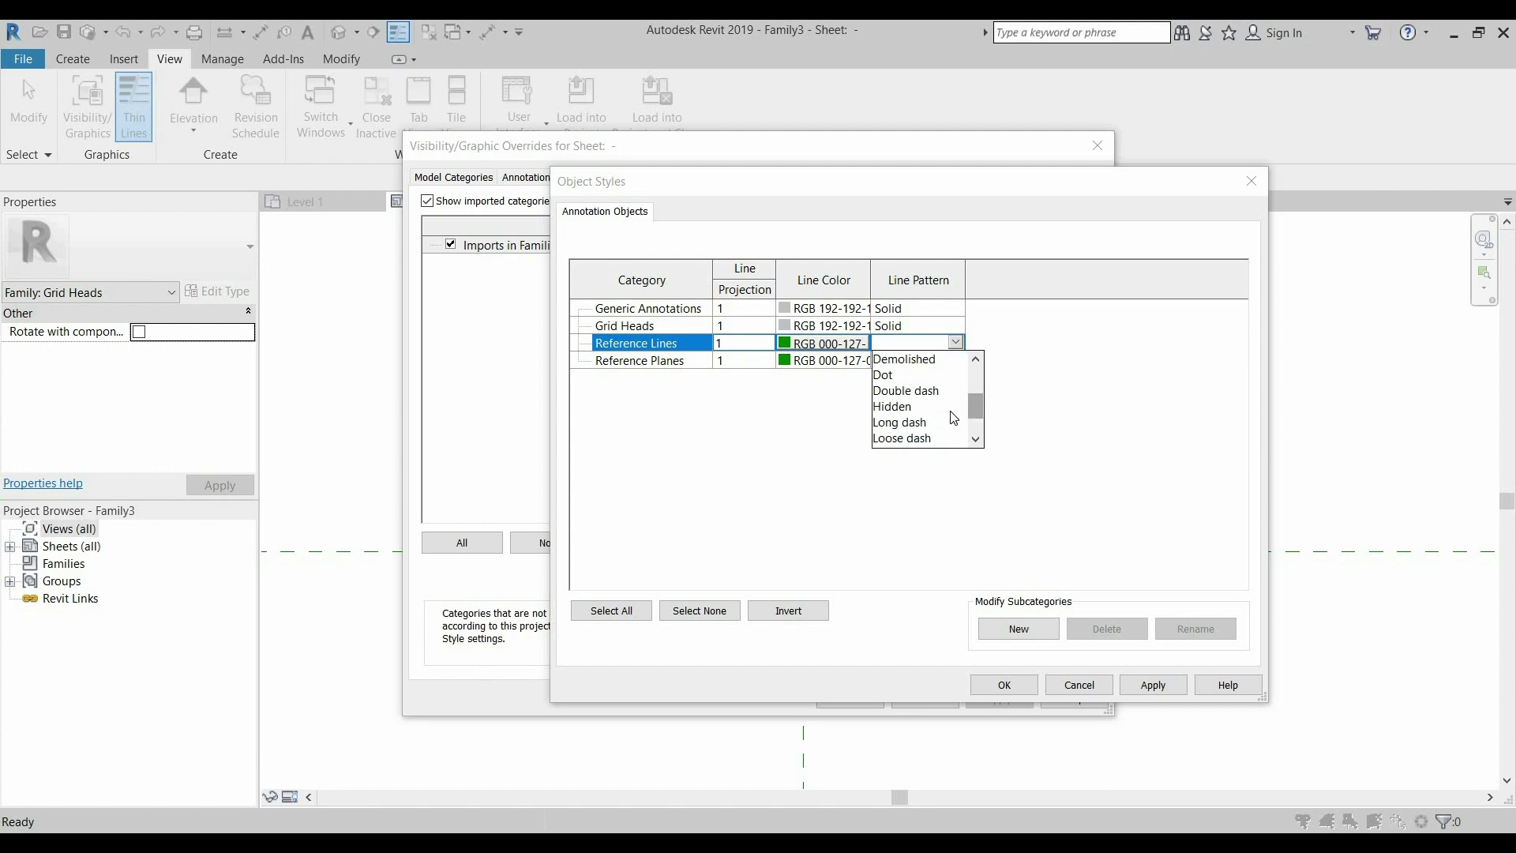
click(922, 406)
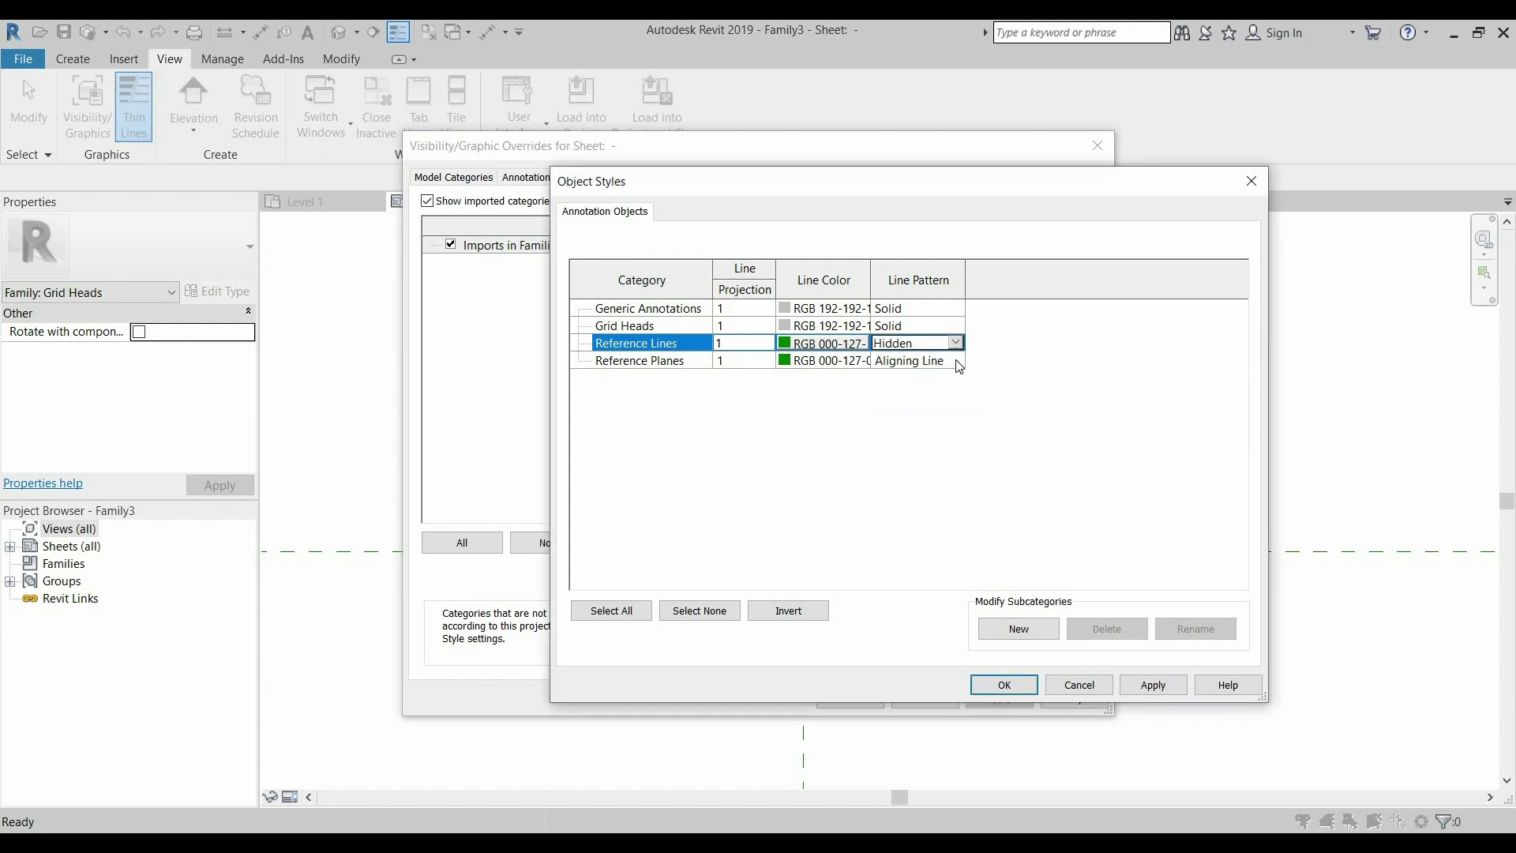
- Set the Reference Planes line pattern to Hidden and apply the Object Styles changes
click(958, 363)
click(956, 360)
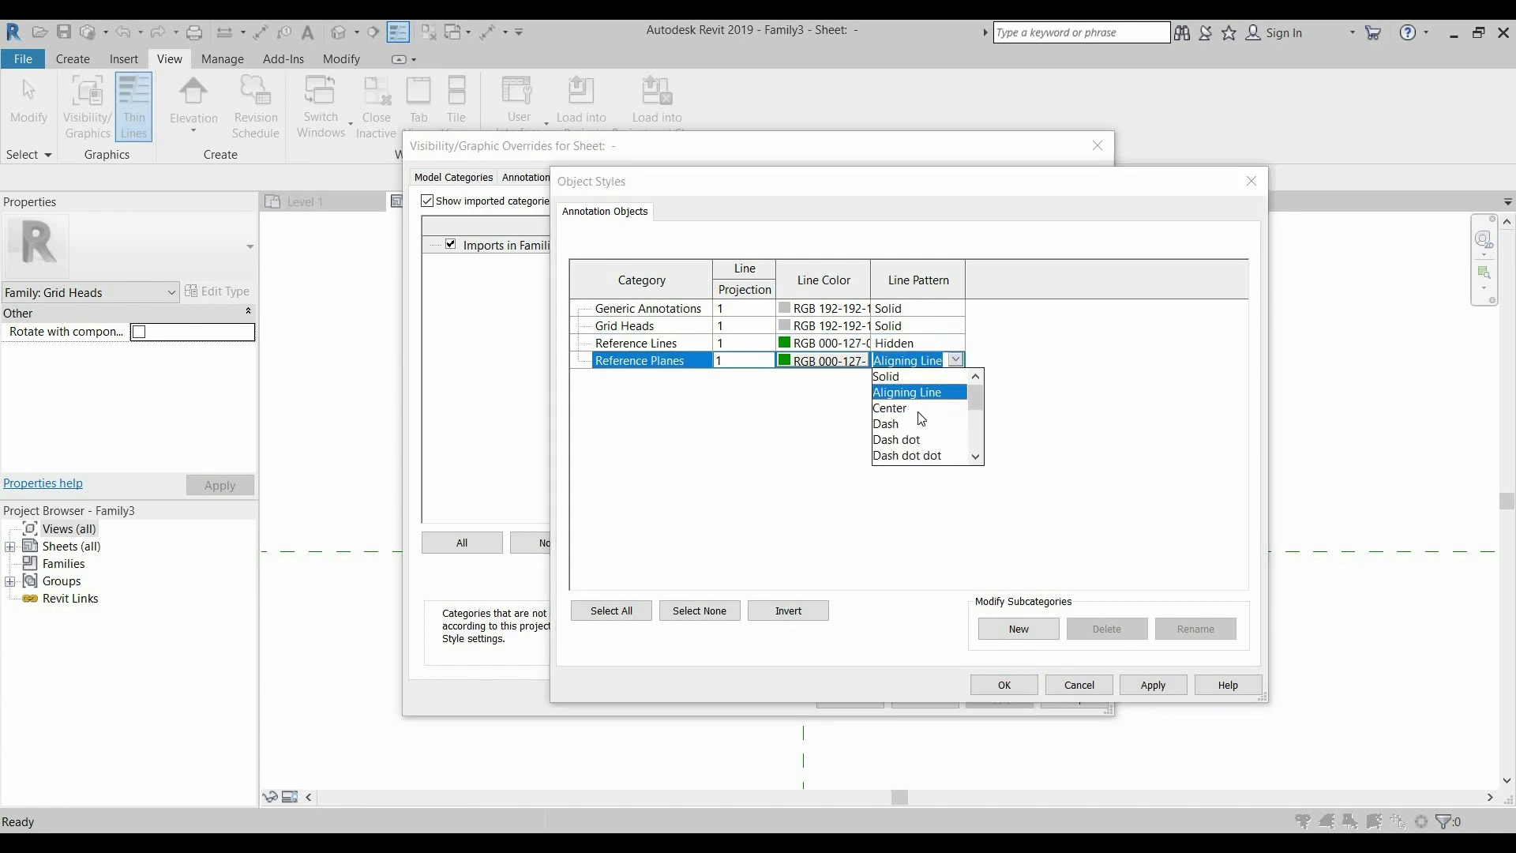
click(909, 423)
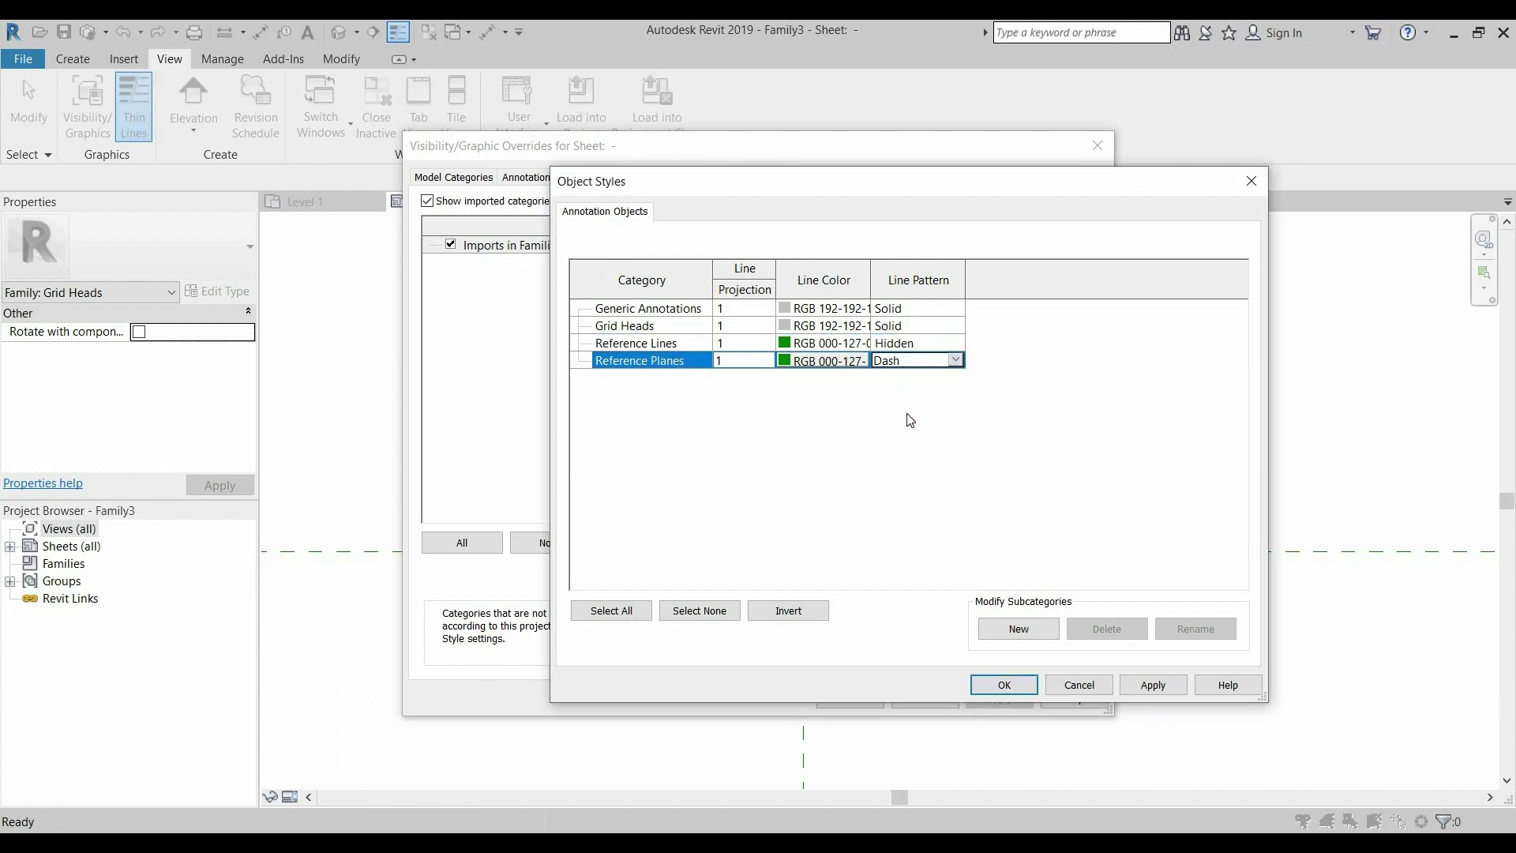
click(930, 362)
text(h)
key(Return)
click(956, 361)
click(955, 361)
click(971, 453)
click(1024, 688)
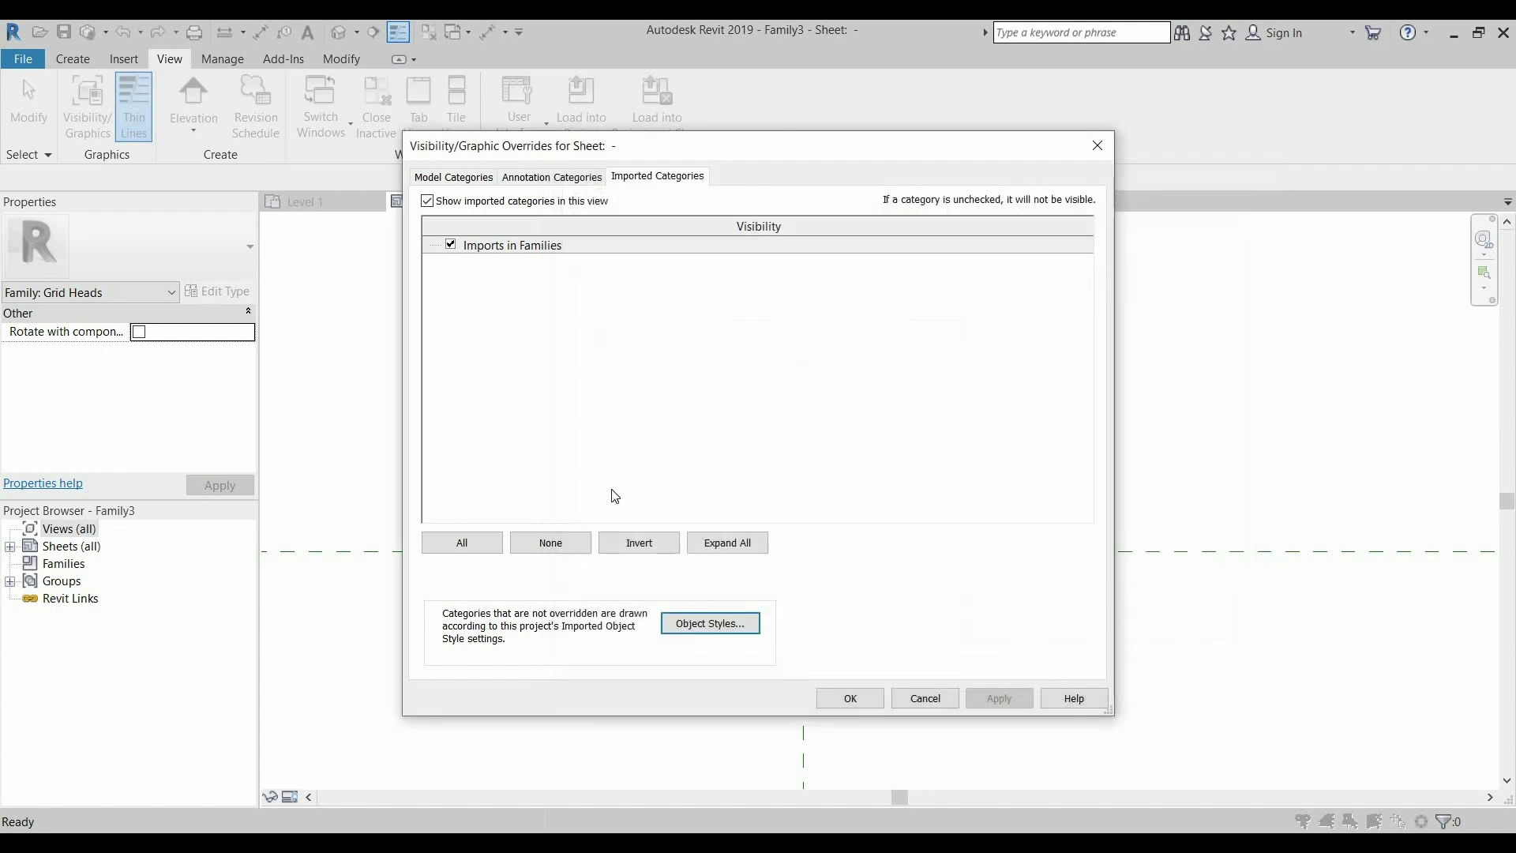
- Close Visibility/Graphic Overrides and start the Line tool from the Create tab
click(829, 698)
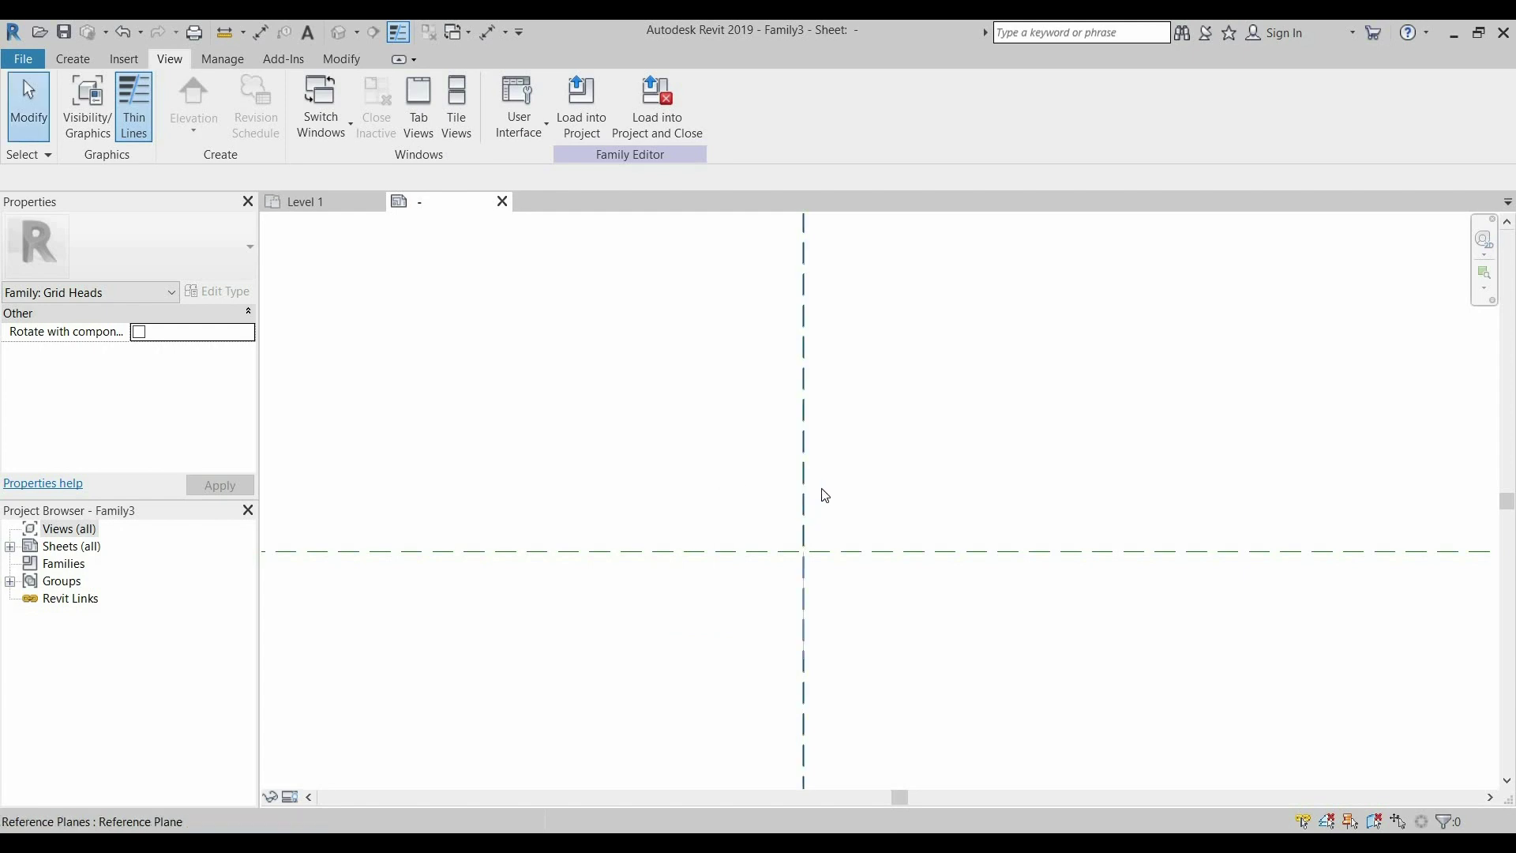
click(77, 62)
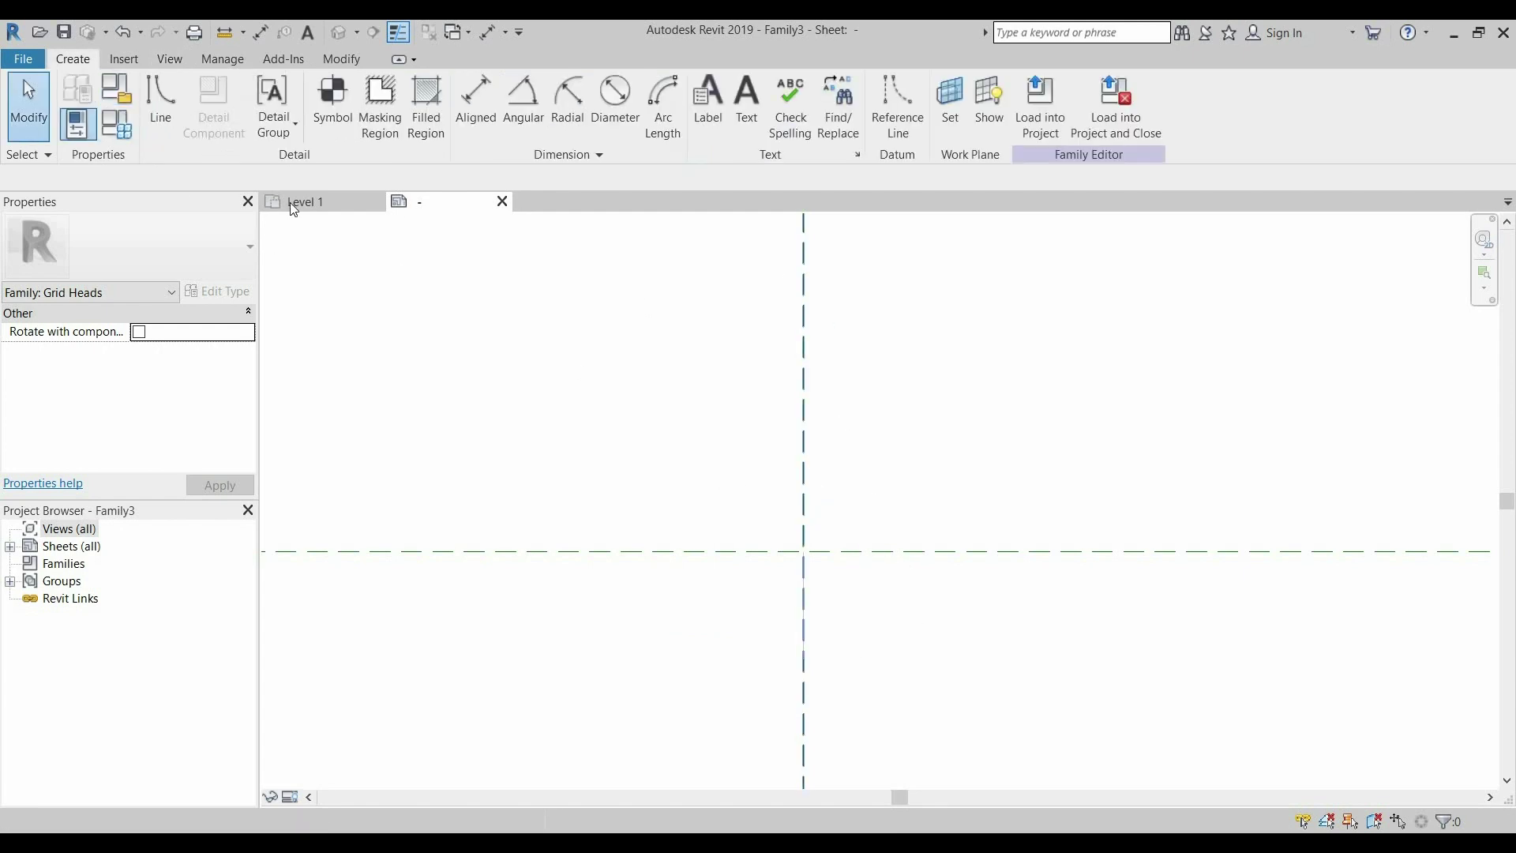
click(170, 119)
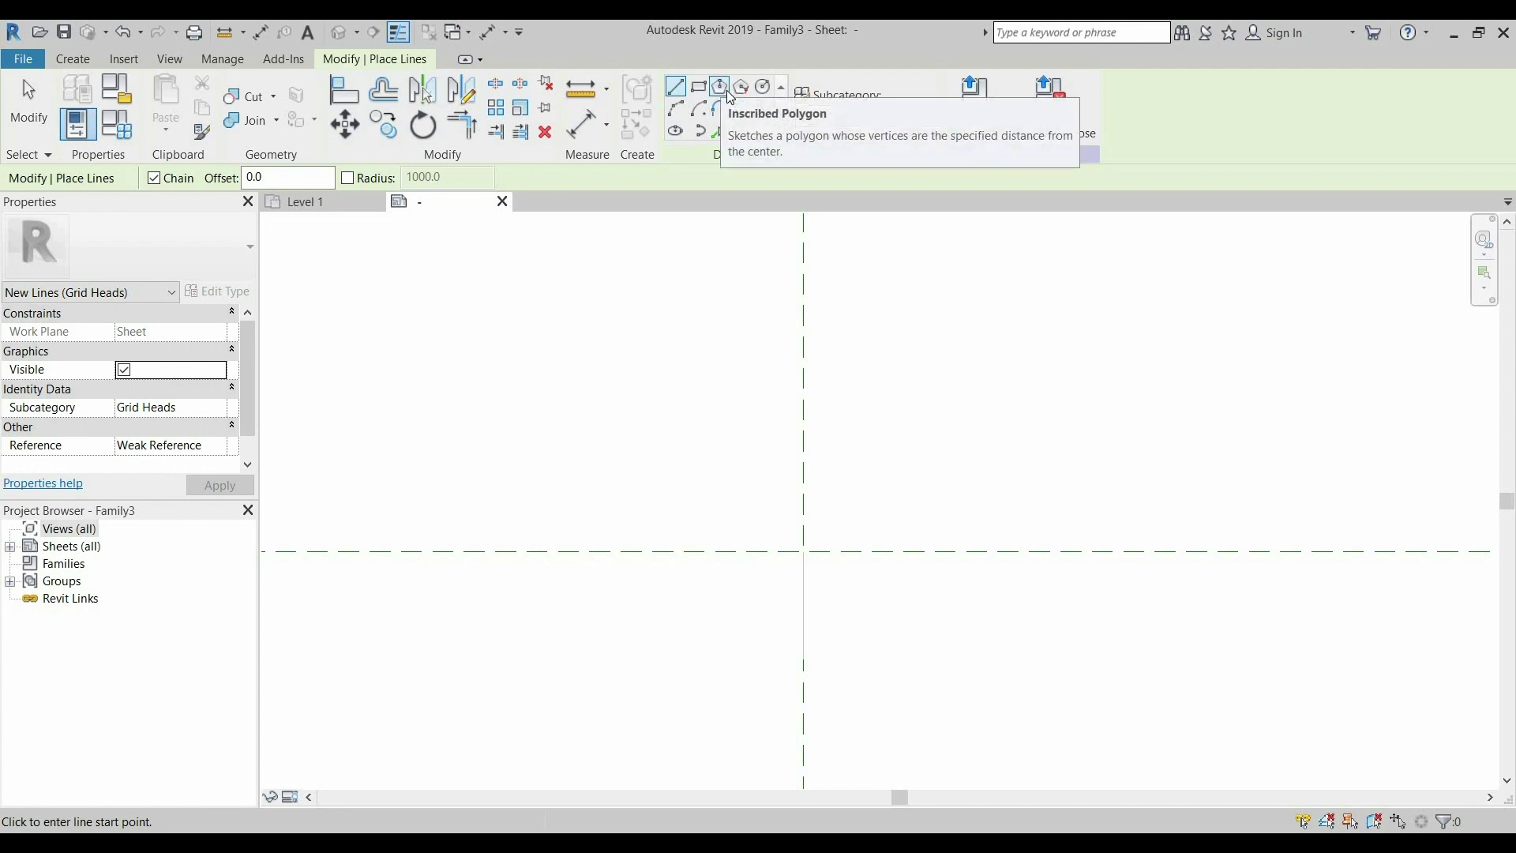
- Draw an inscribed six-sided polygon of radius 6.5 centred on the reference-plane intersection
click(723, 89)
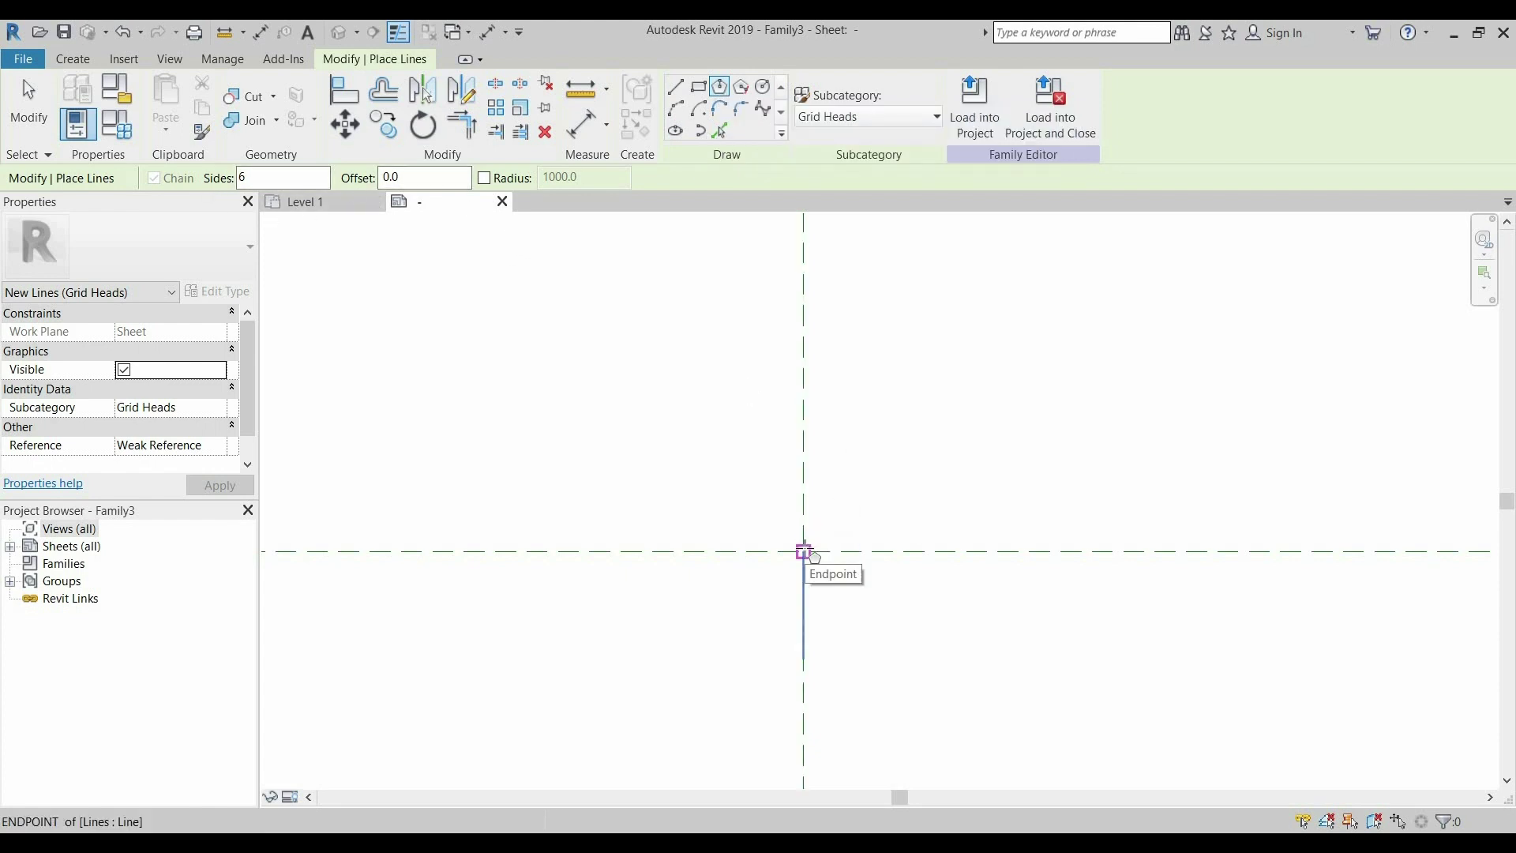
click(804, 551)
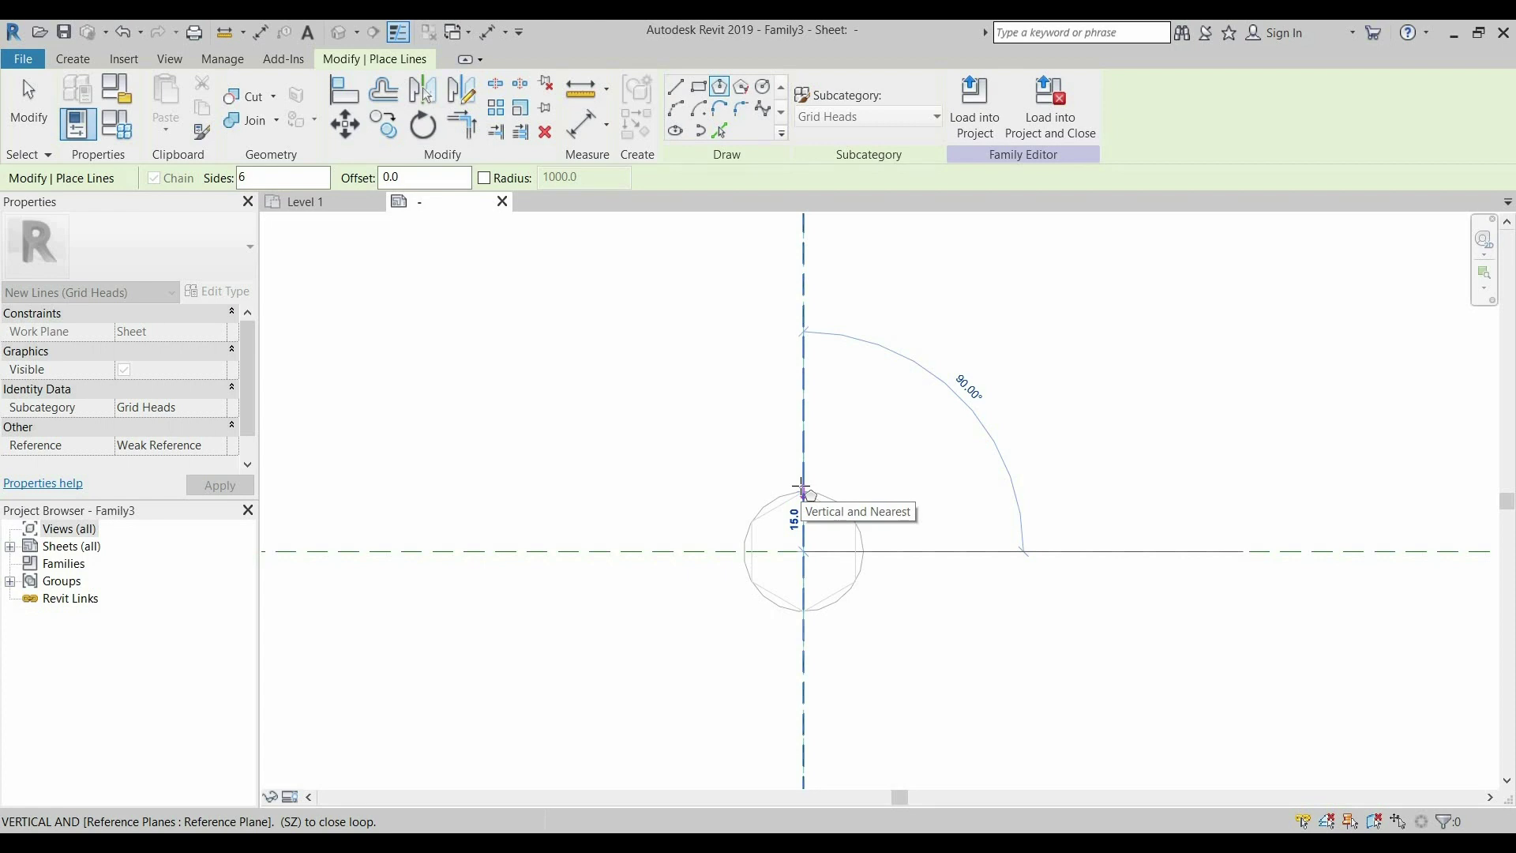
text(6.5)
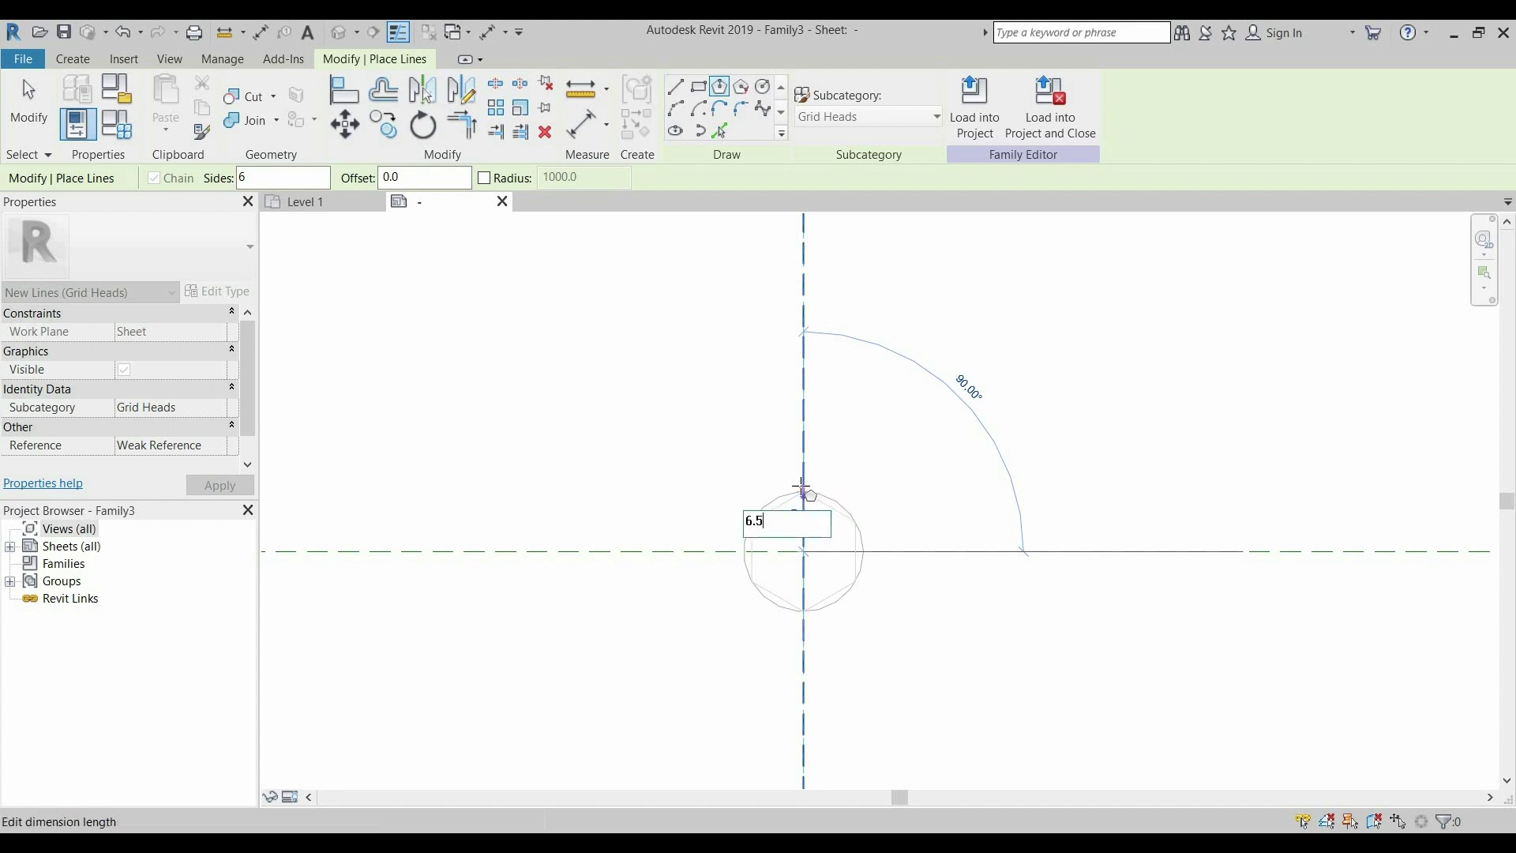
key(Return)
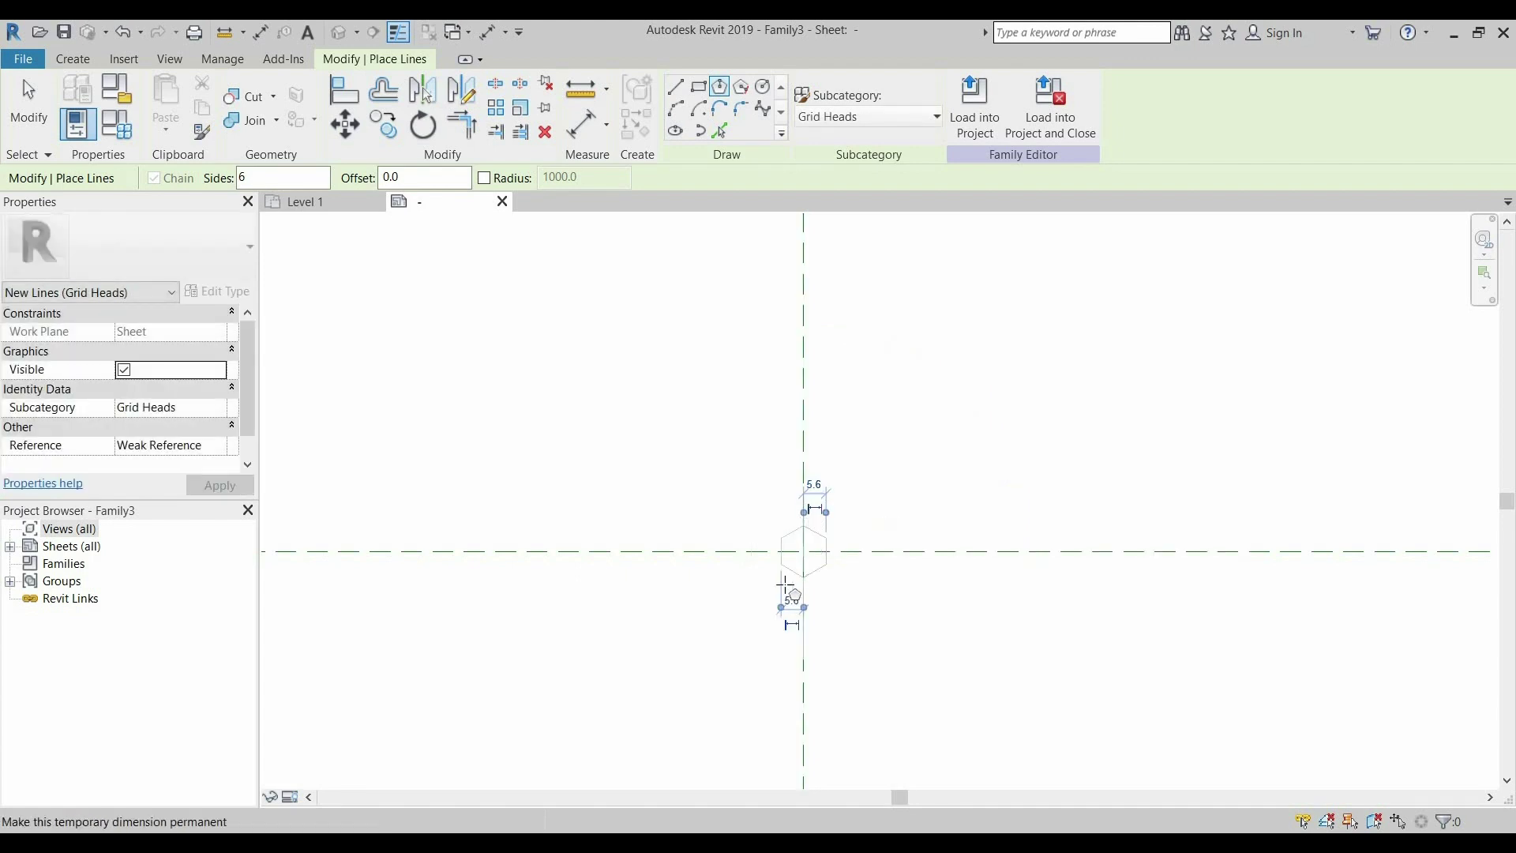
scroll(824, 526, up, 2)
scroll(823, 527, up, 2)
scroll(829, 518, up, 3)
key(Escape)
key(Escape)
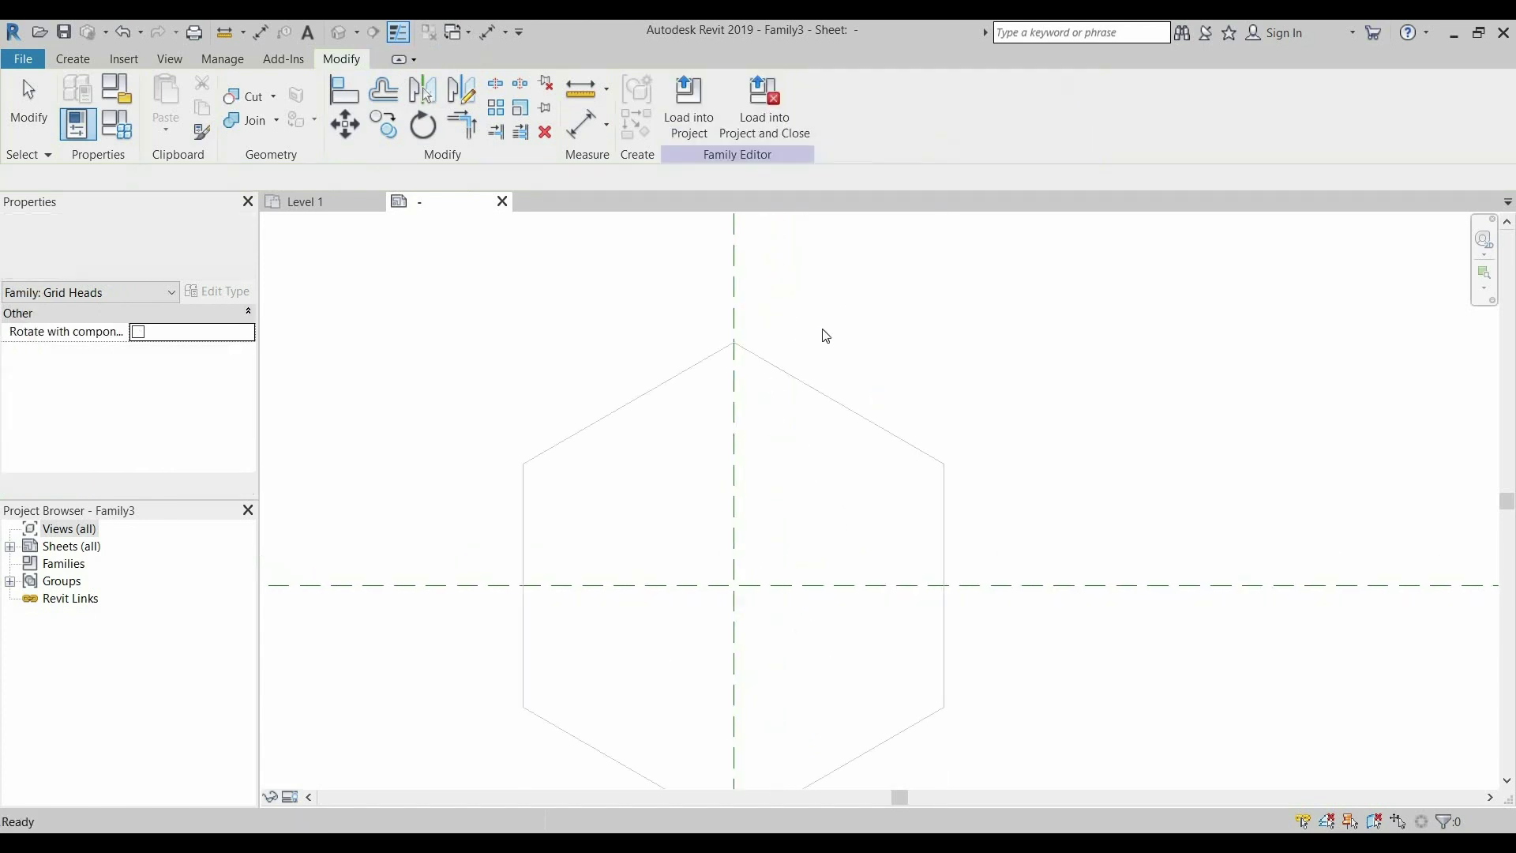
scroll(788, 375, down, 1)
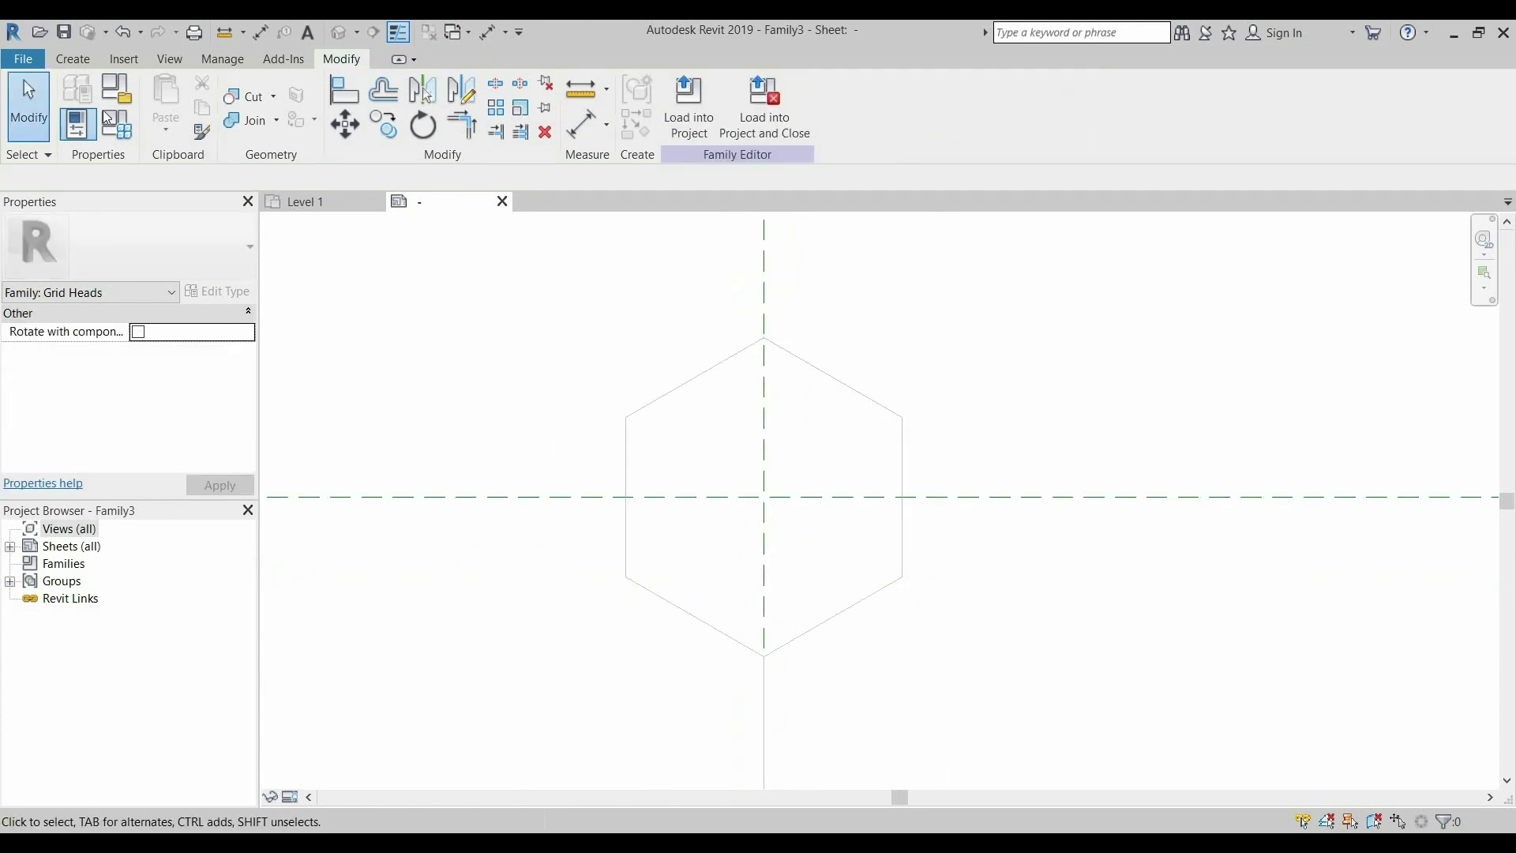
- Duplicate the 4.5mm label type as a new type named 5mm
click(74, 60)
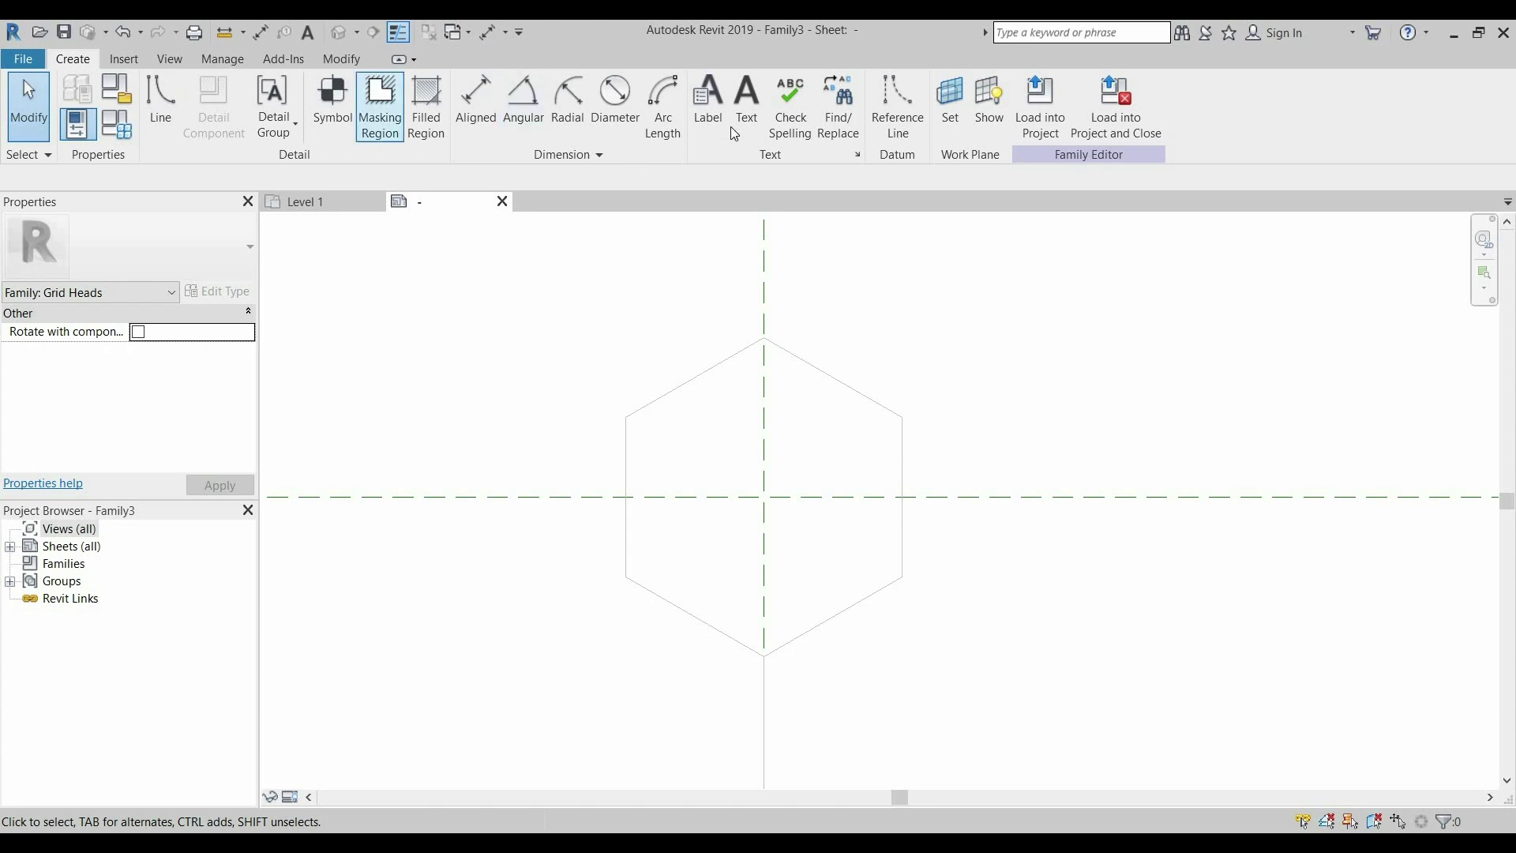
click(717, 134)
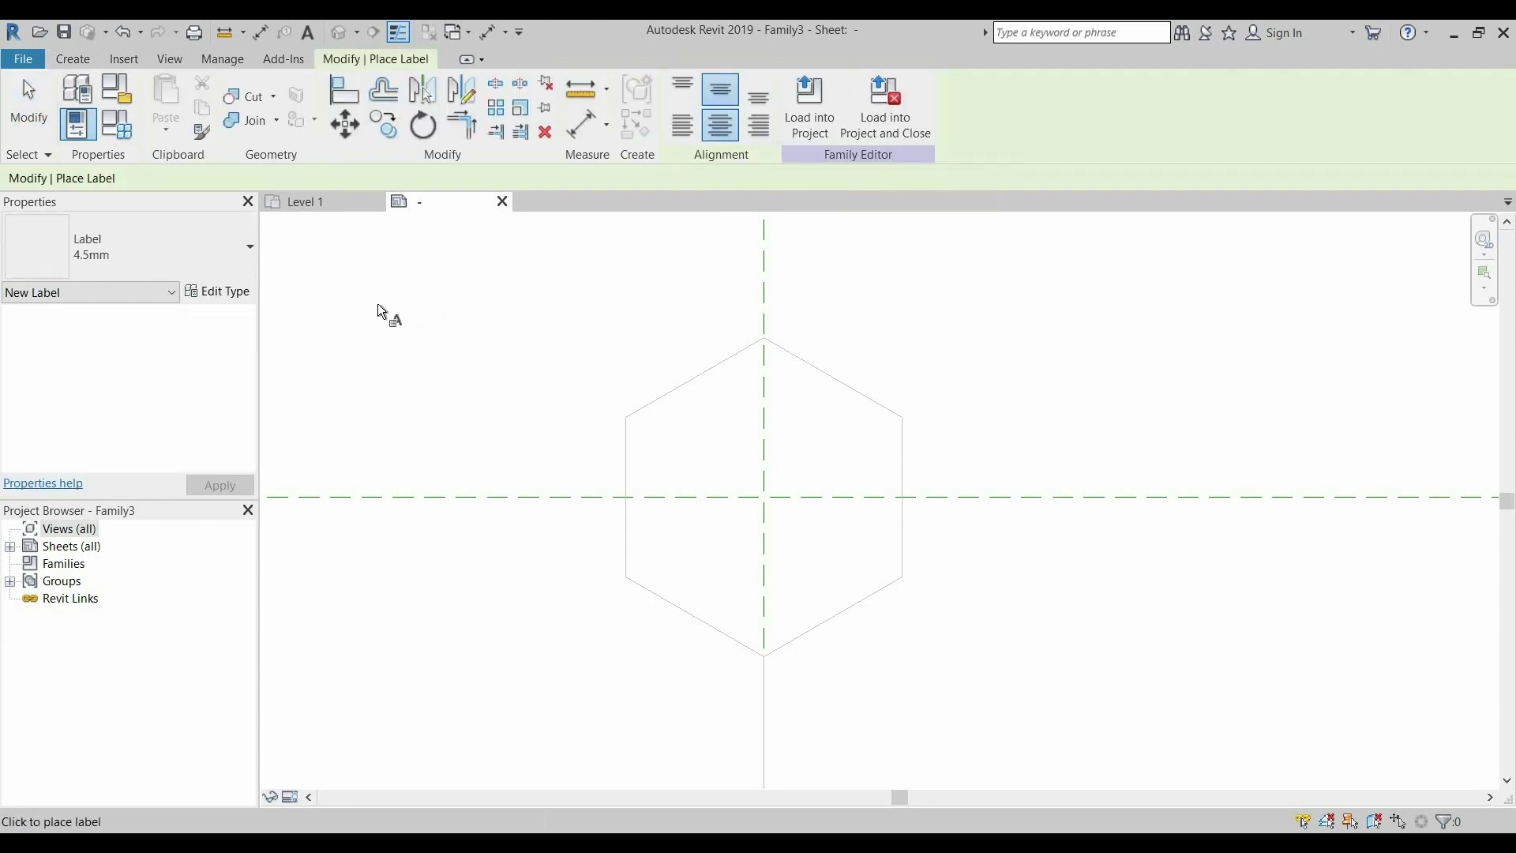
click(214, 289)
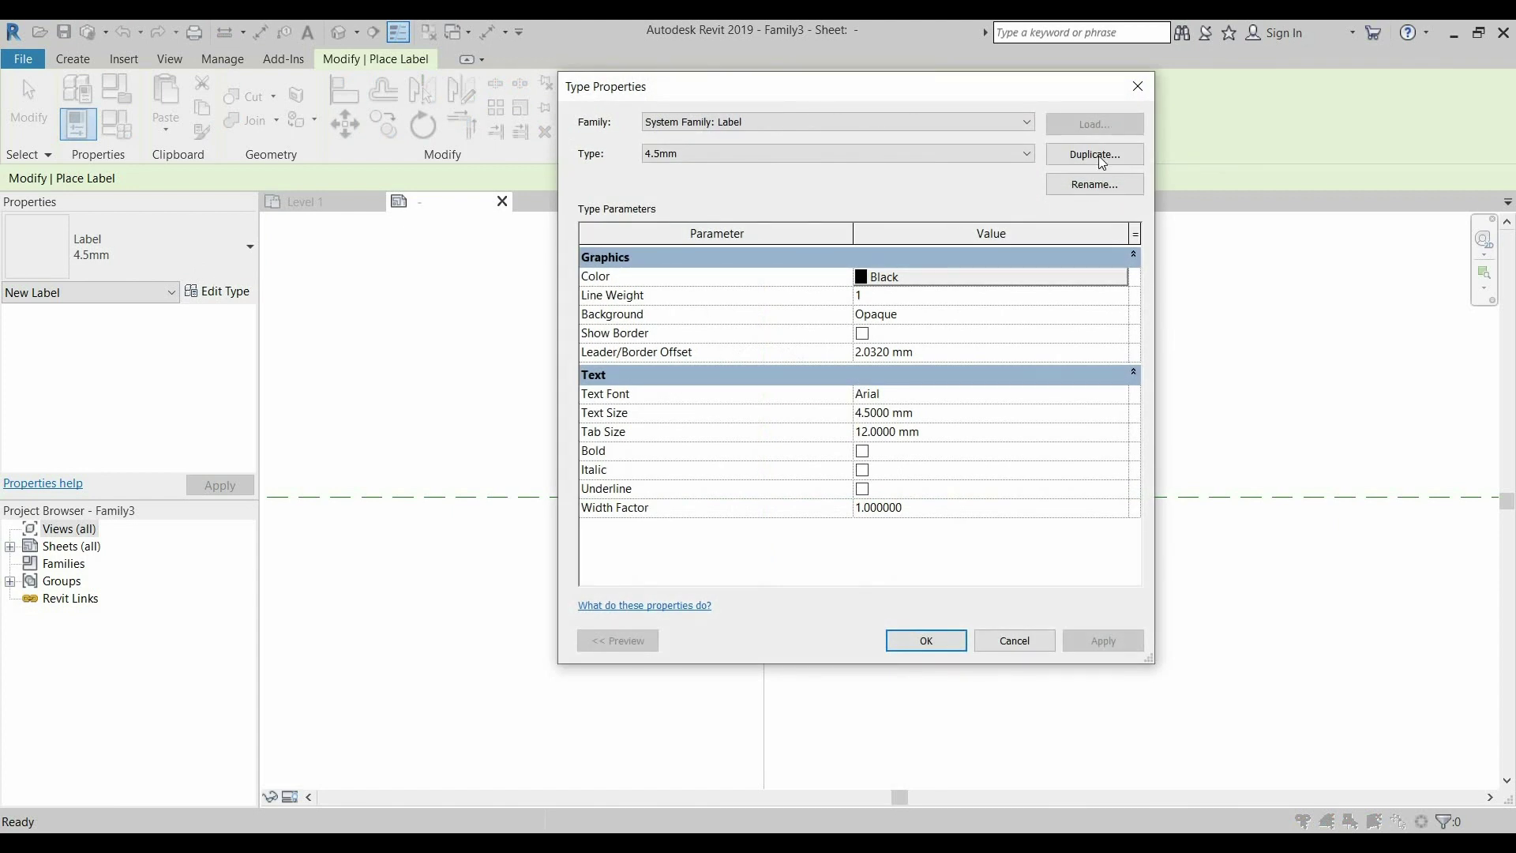
click(1102, 156)
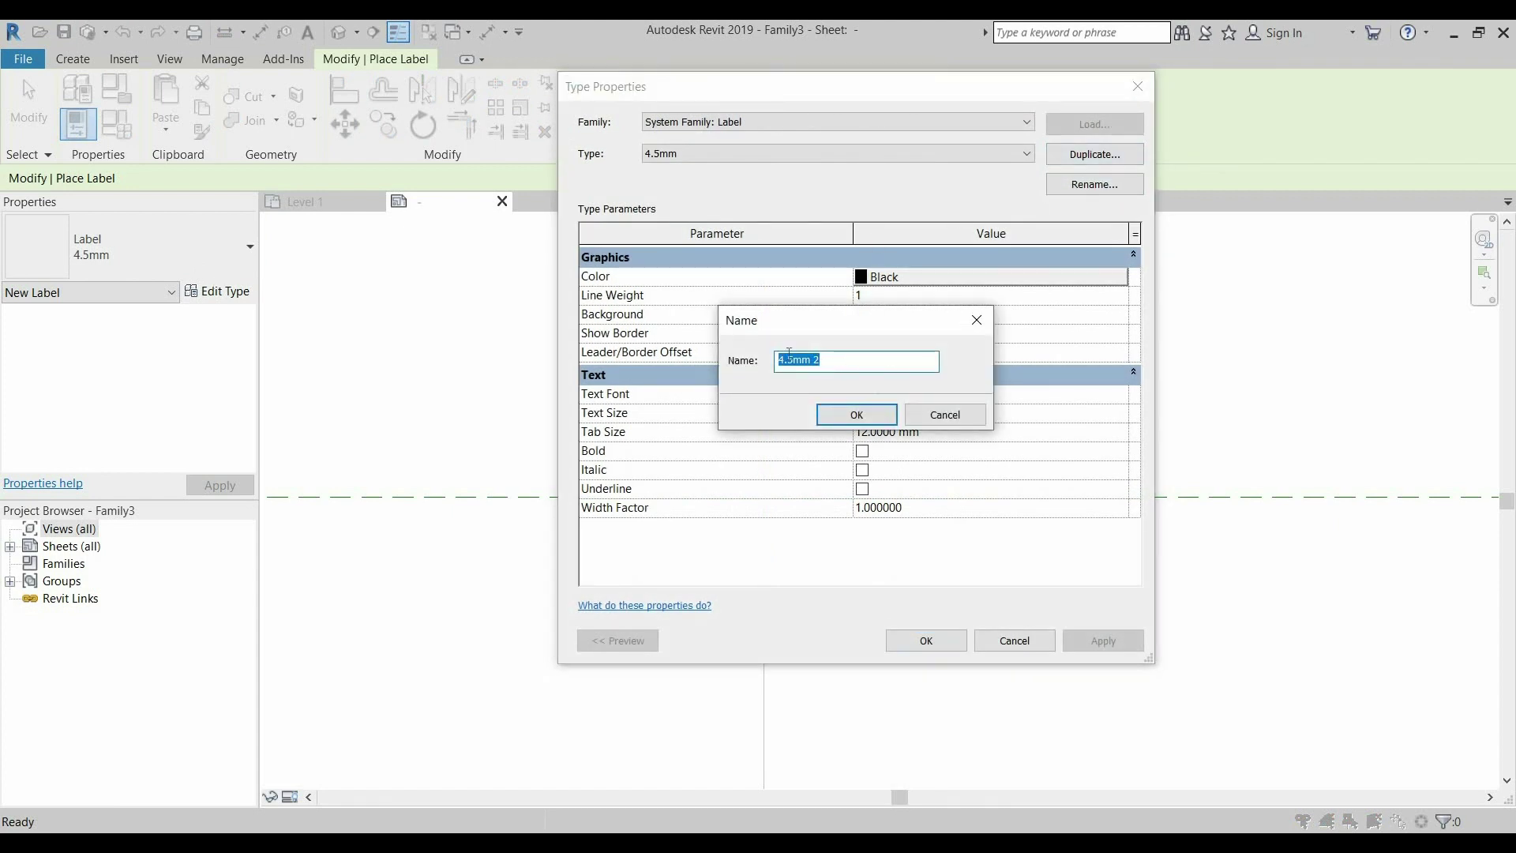
drag(774, 360, 792, 361)
text(5)
key(Delete)
key(Delete)
click(849, 421)
- Set the 5mm label type's colour to RGB 192-192-192 and text size to 5 mm
click(953, 279)
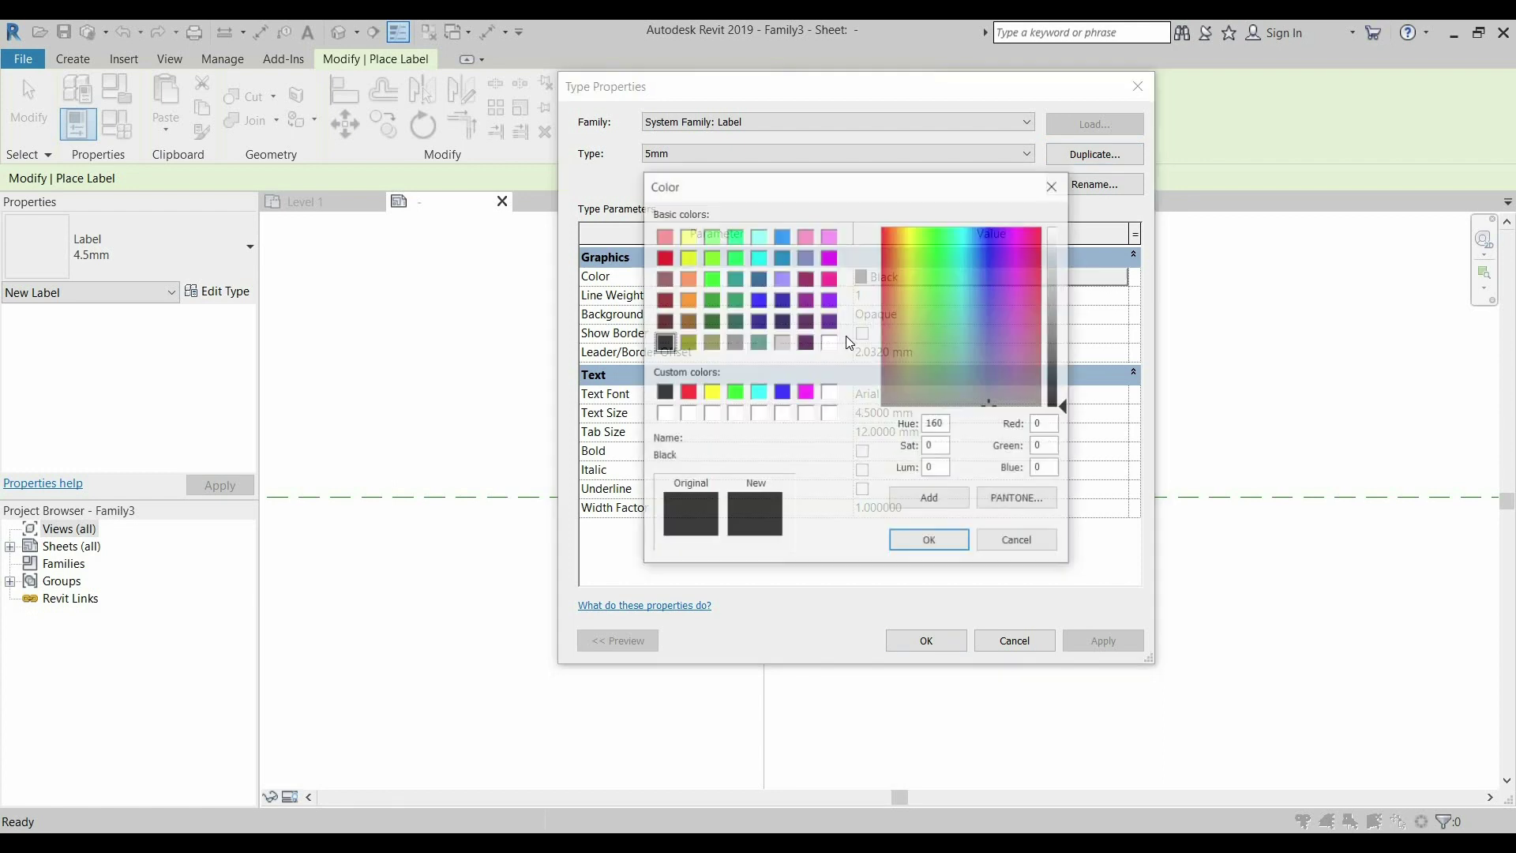
click(782, 342)
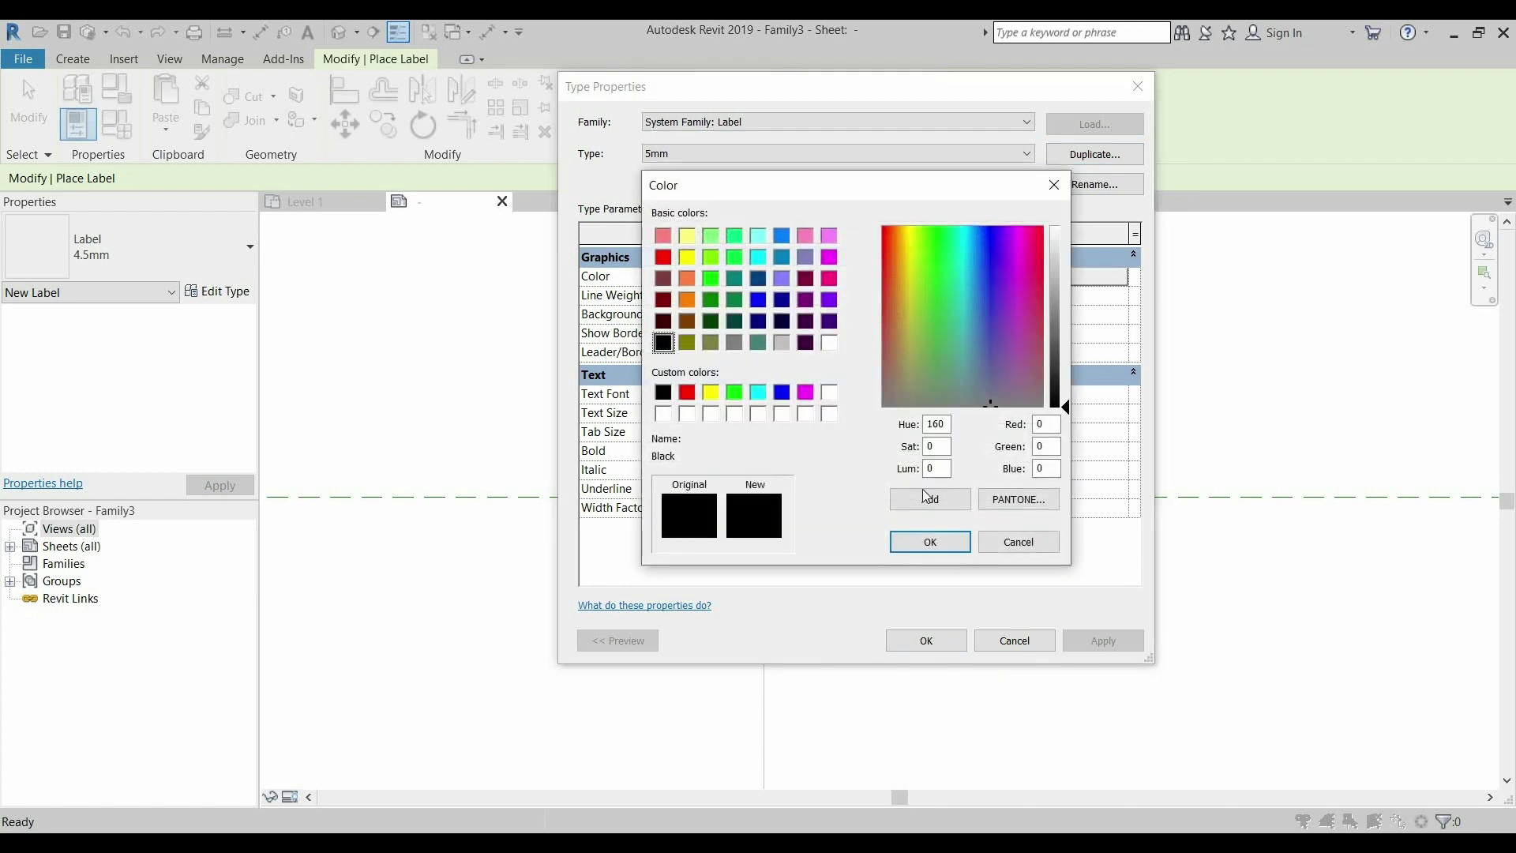
click(946, 540)
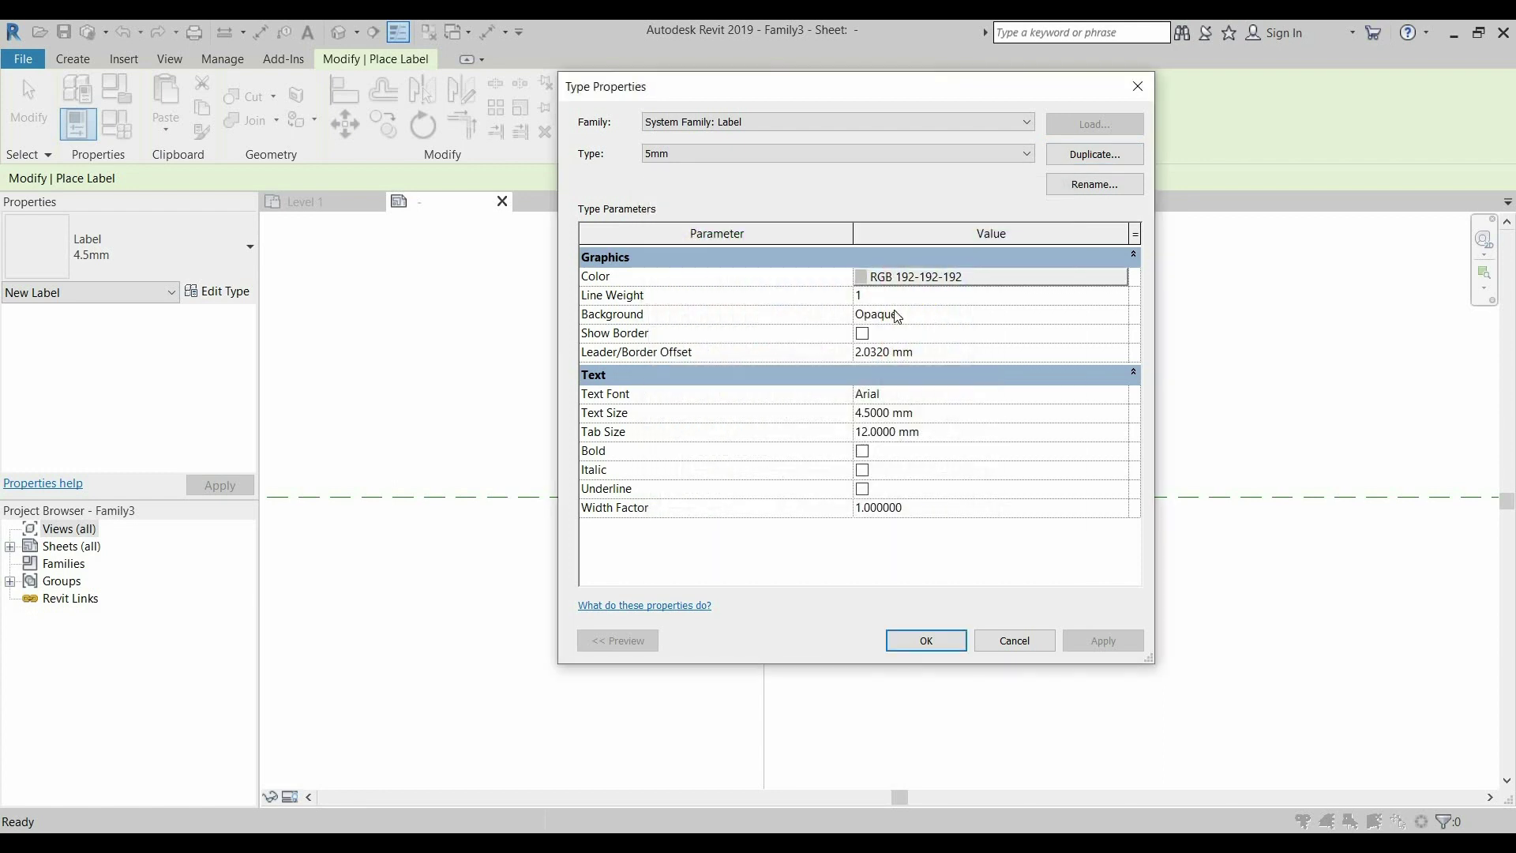
click(934, 413)
text(5)
click(941, 638)
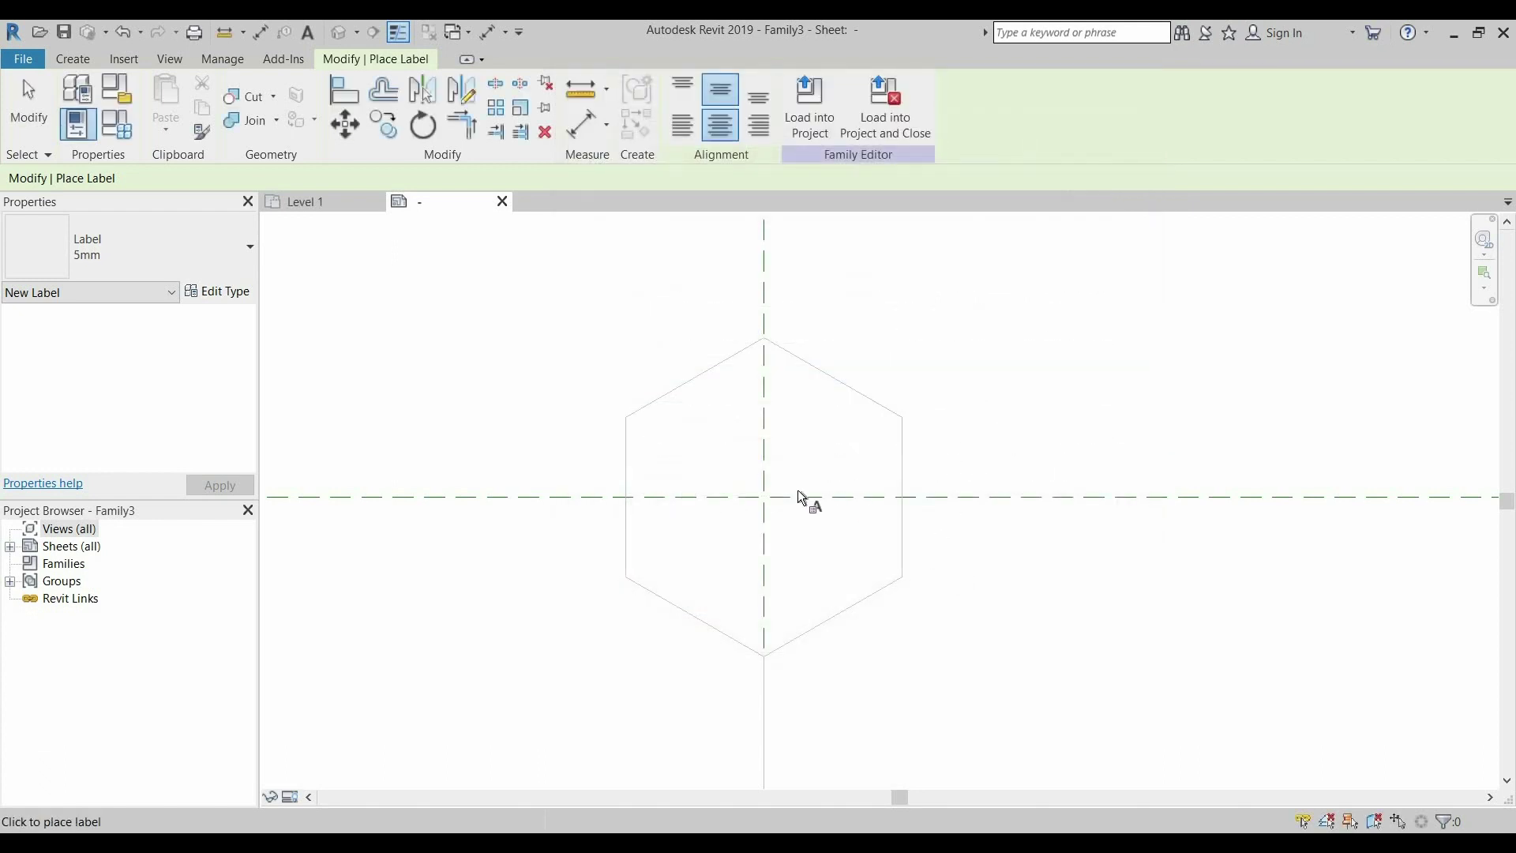
- Place a label using the Name parameter with sample value 0 in the hexagon
click(749, 479)
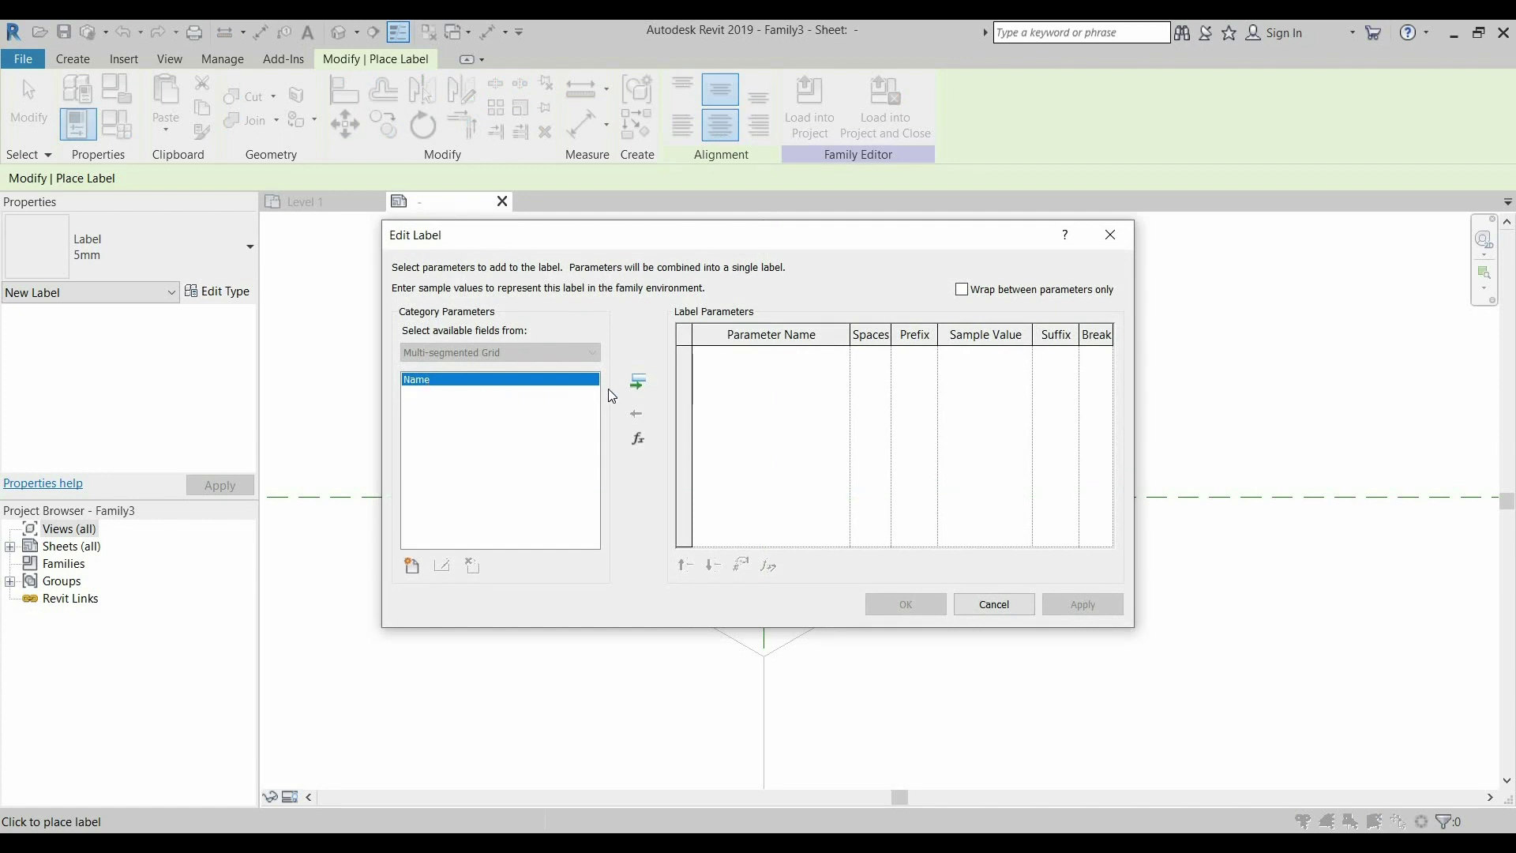
click(636, 387)
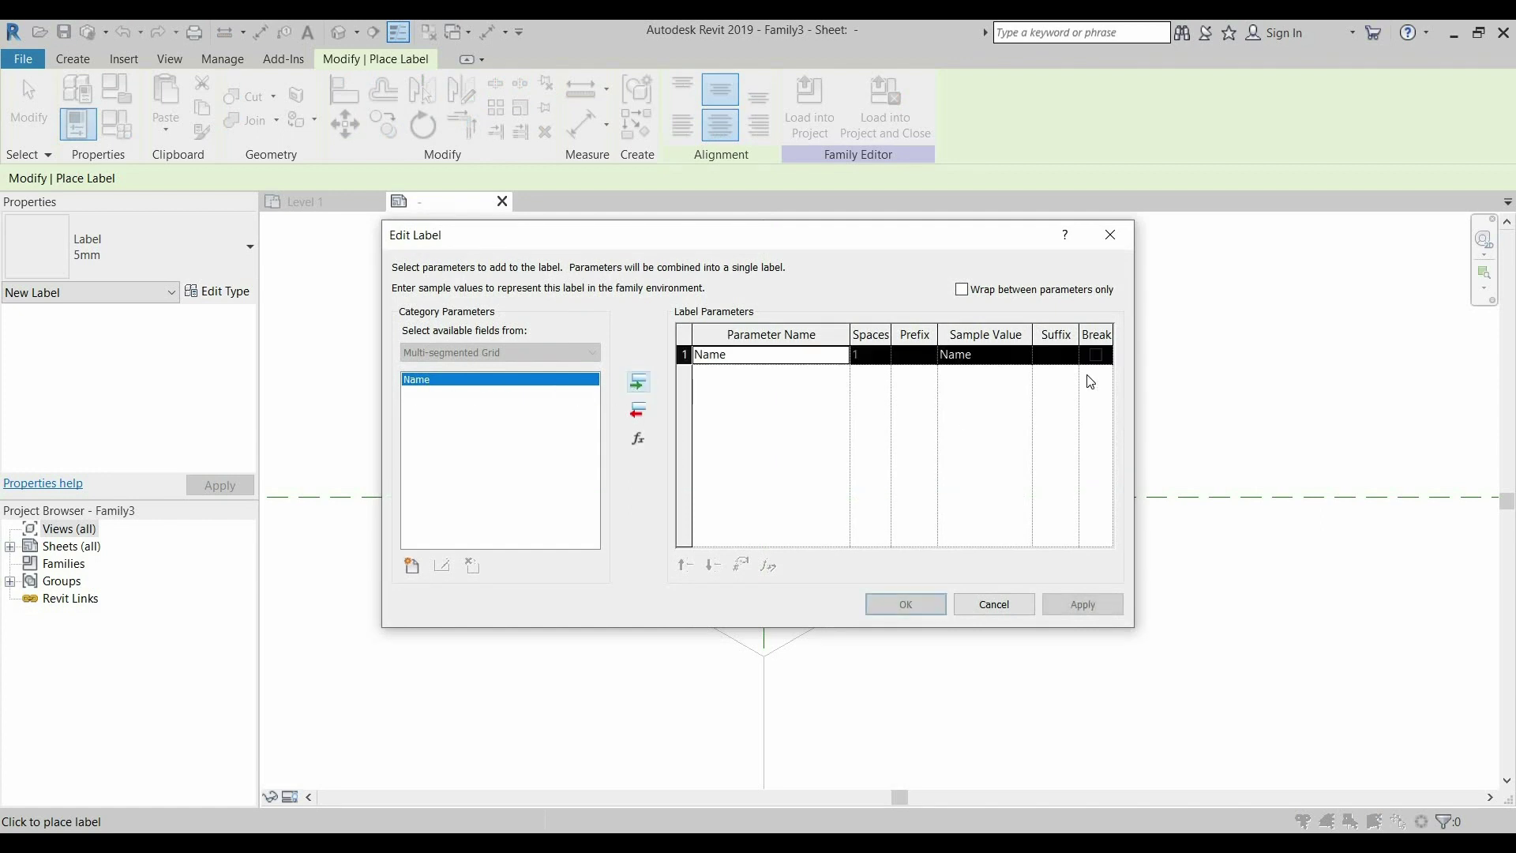
click(998, 355)
text(0)
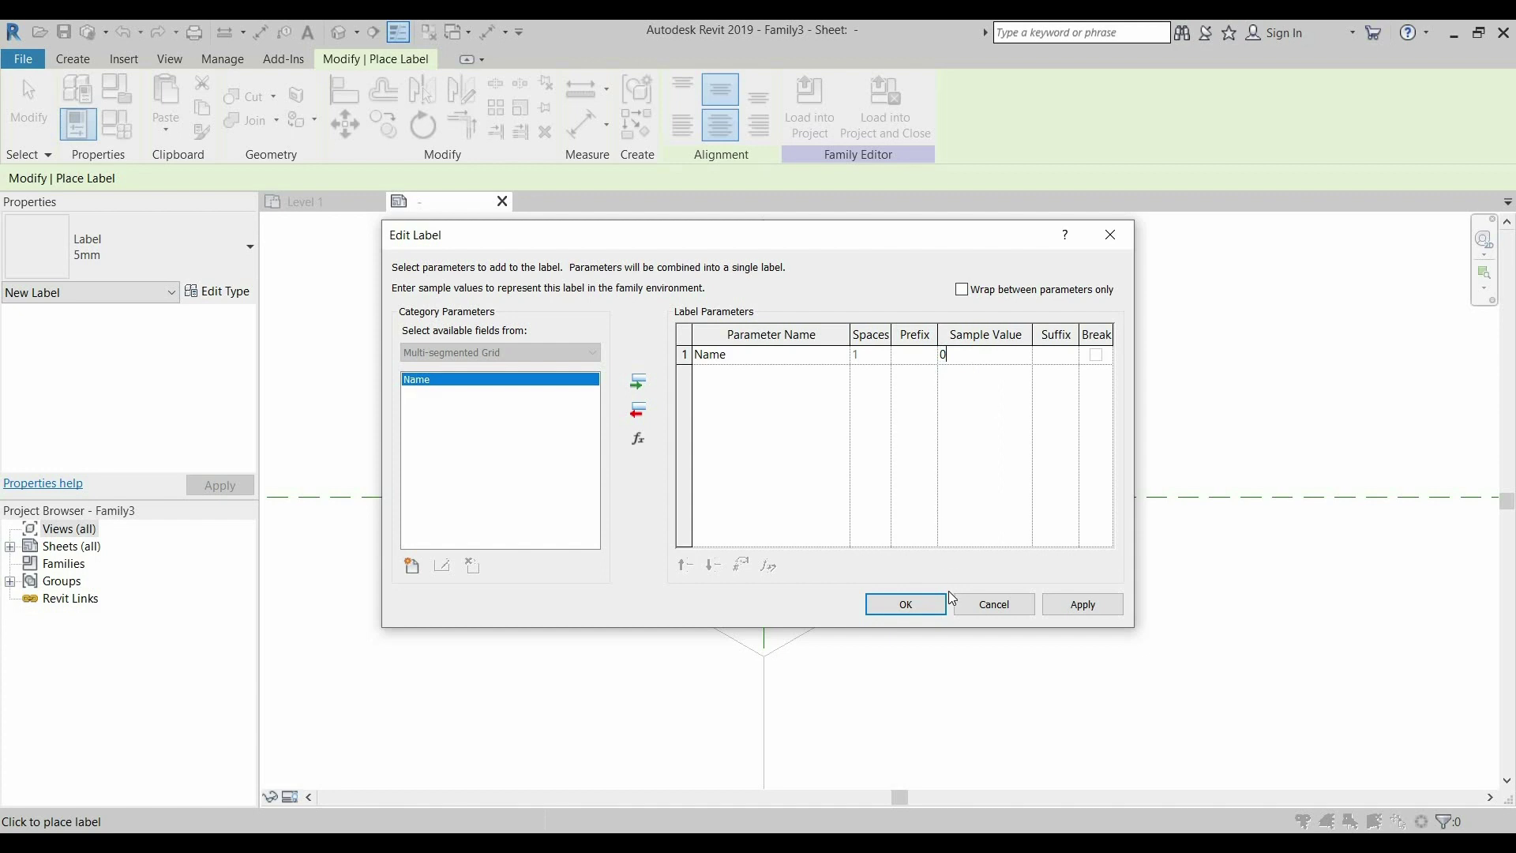
click(930, 605)
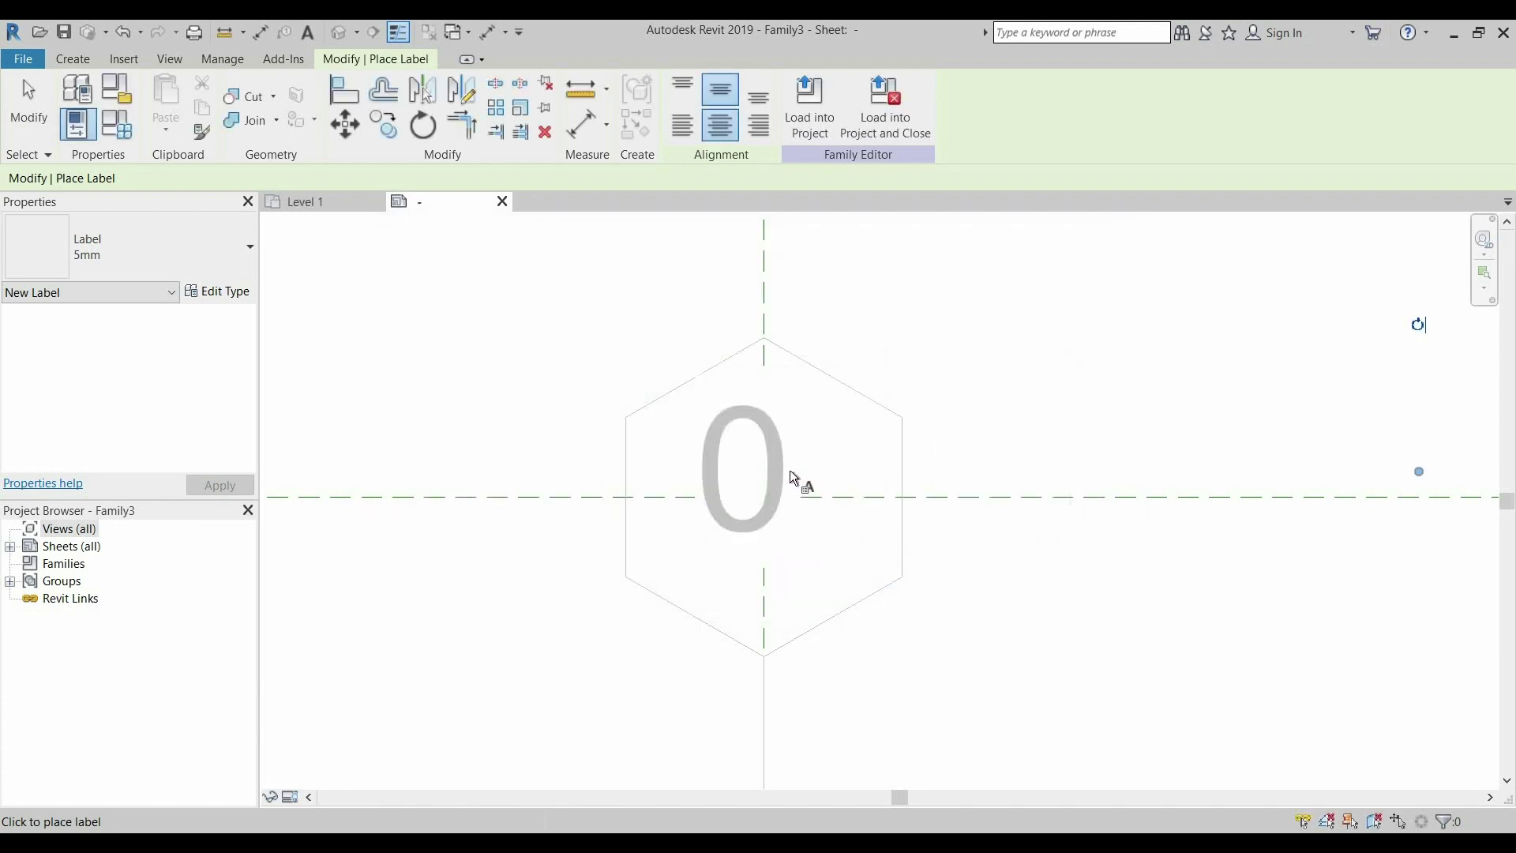
key(Escape)
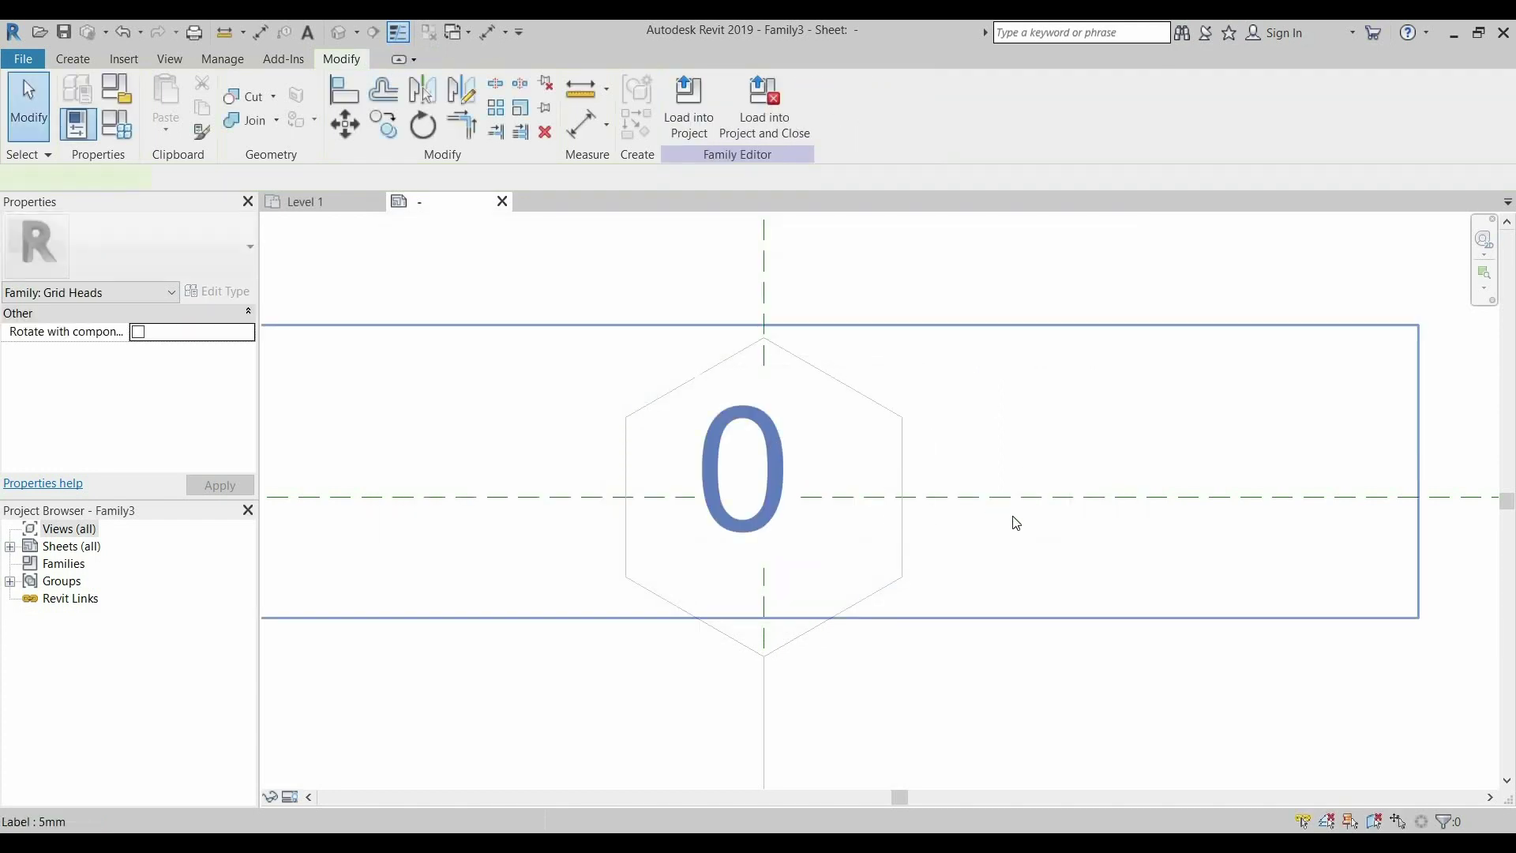
scroll(1011, 522, down, 2)
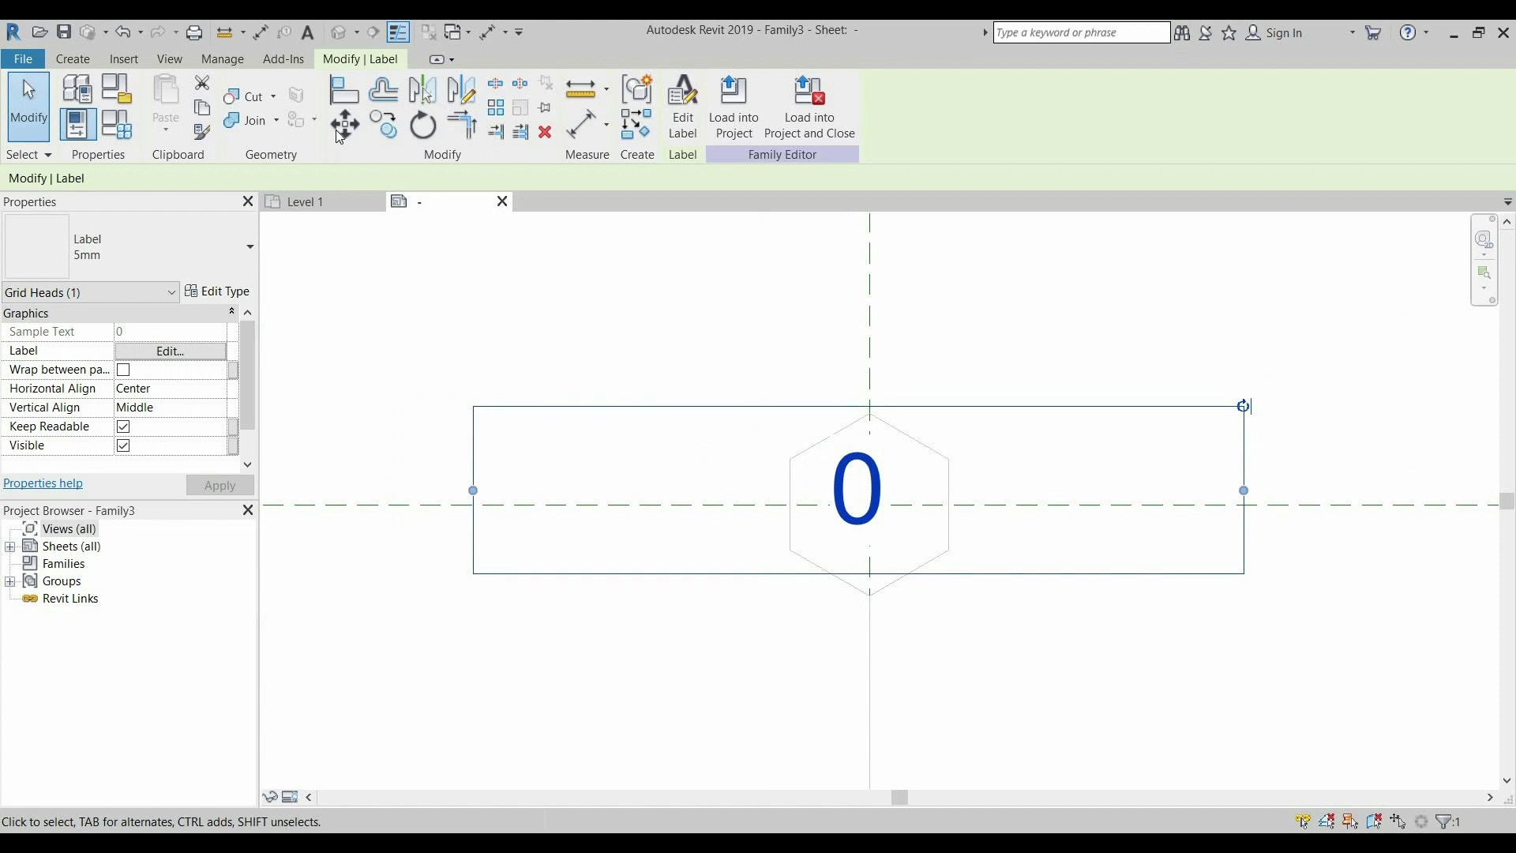
- Move the 0 label onto the reference-plane intersection with MV and nudge it slightly up
key(m)
key(v)
scroll(857, 482, up, 2)
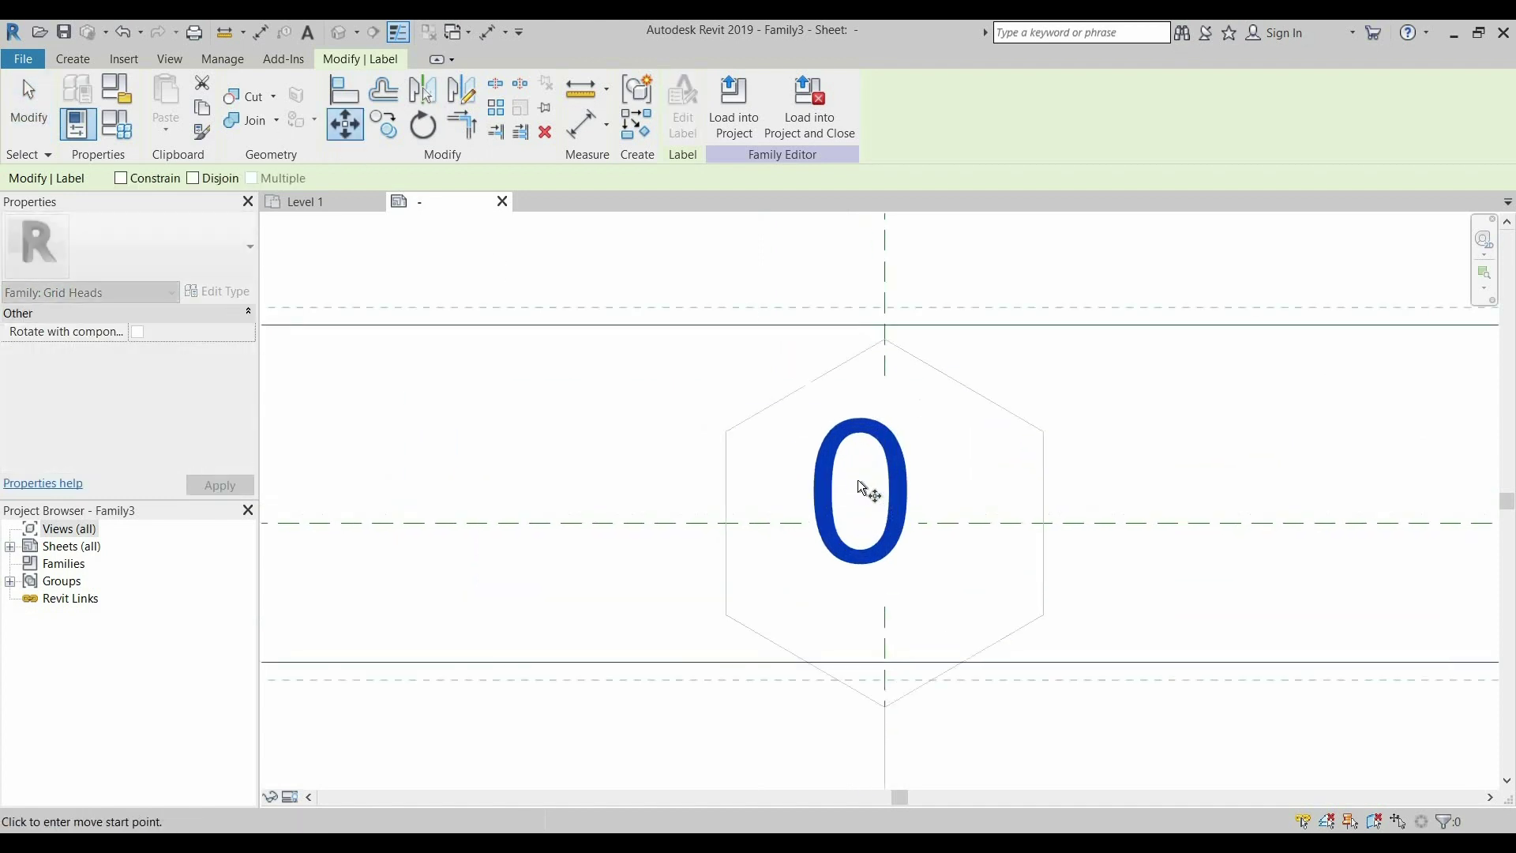
click(859, 481)
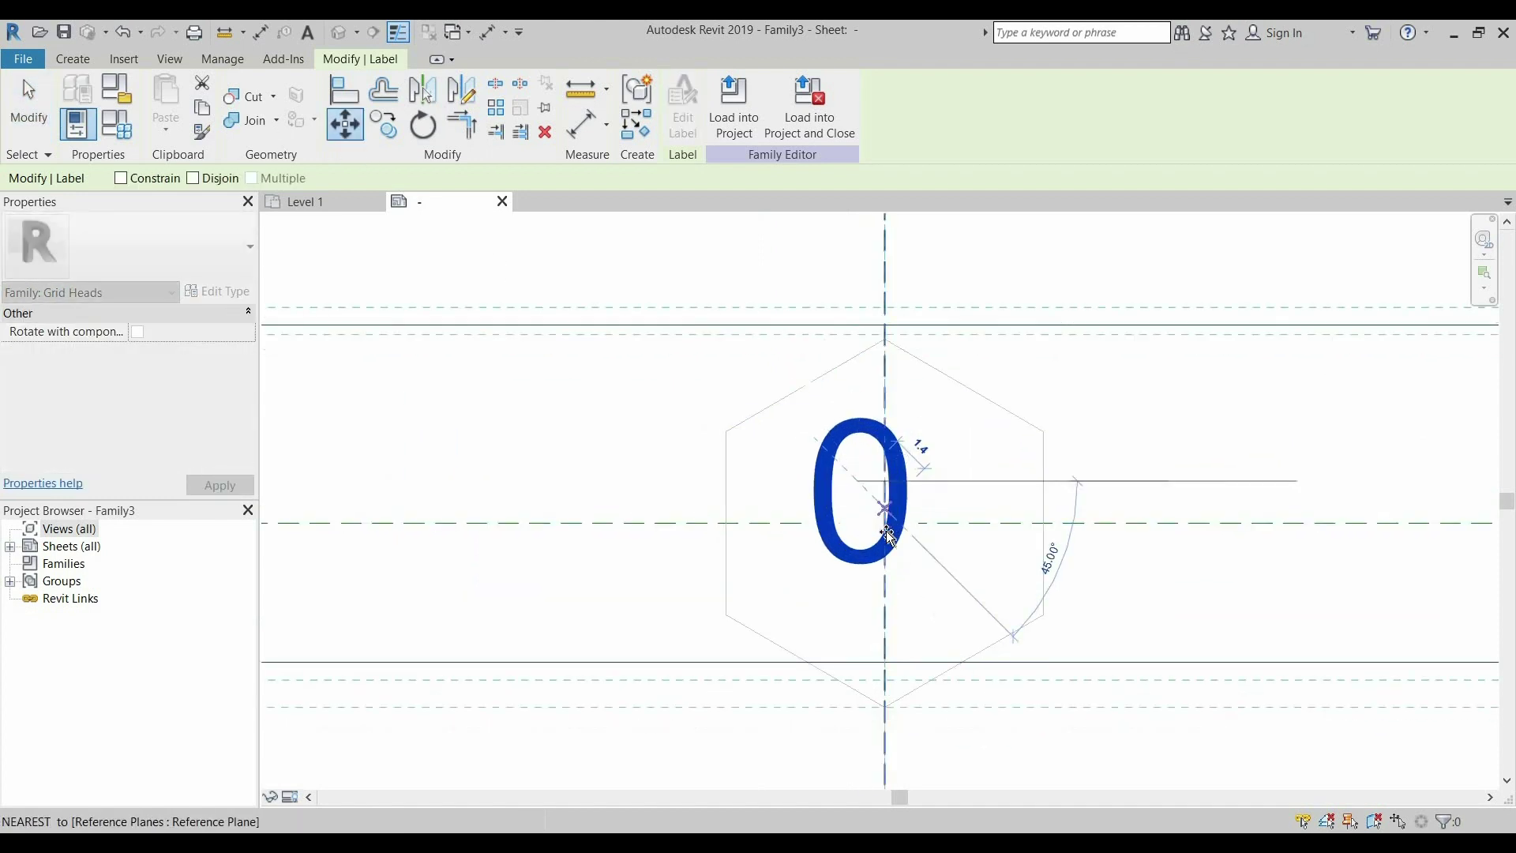
click(886, 525)
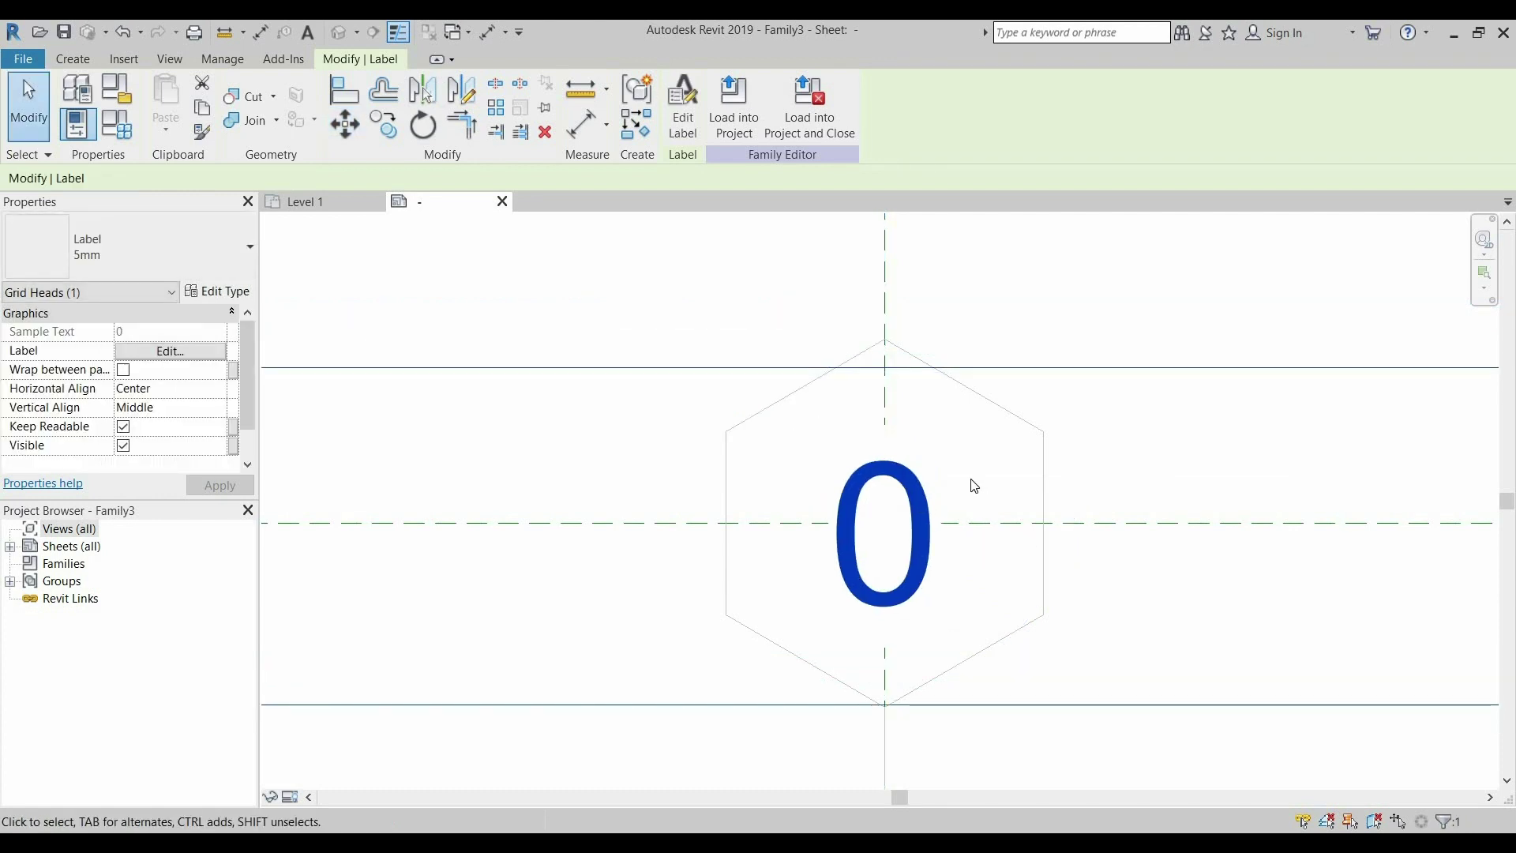
key(Up)
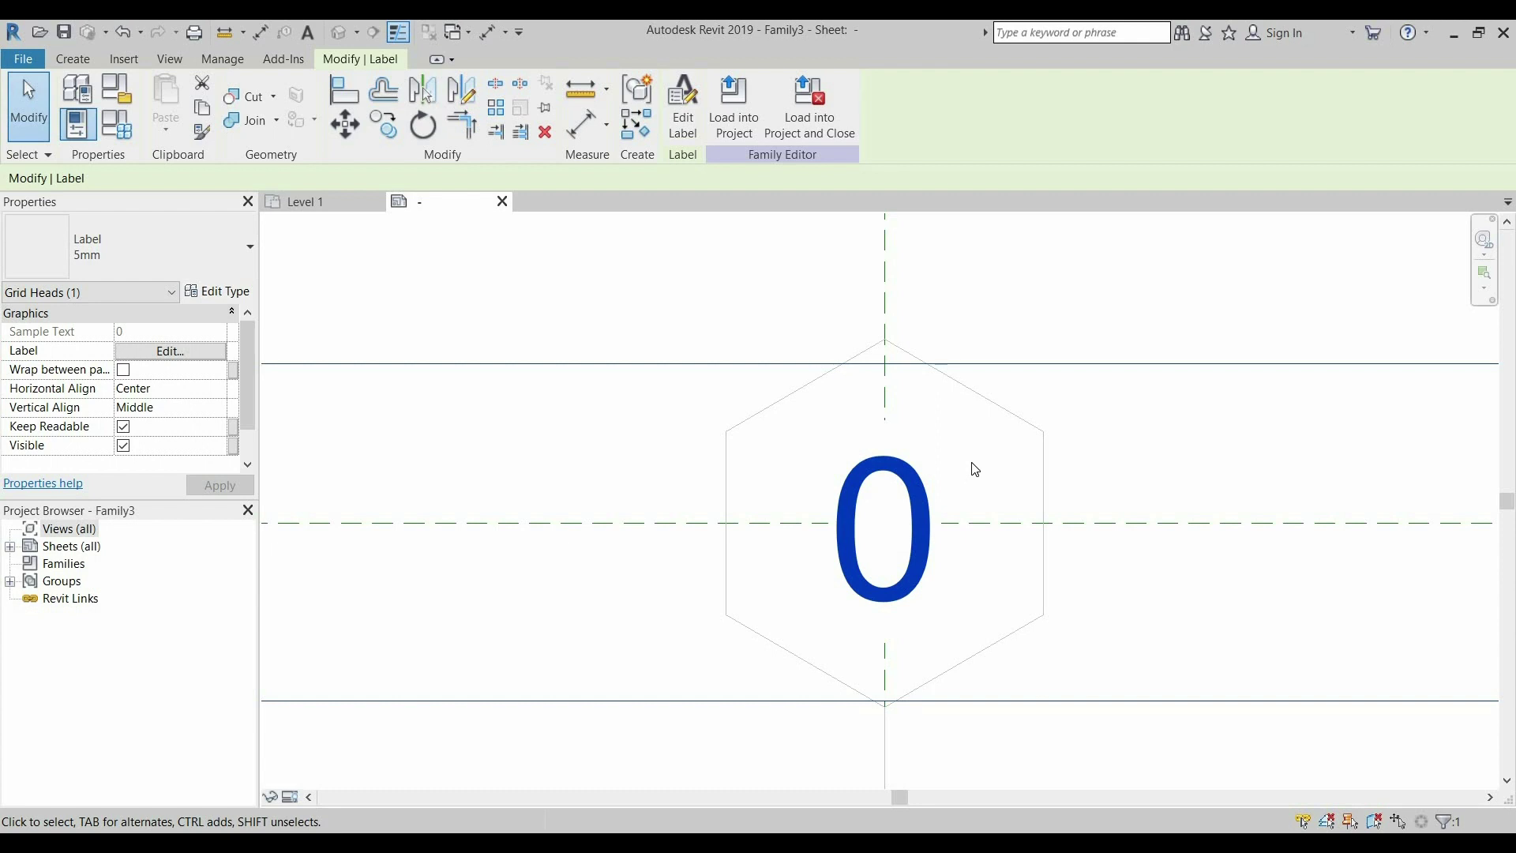
scroll(975, 469, down, 2)
scroll(975, 469, down, 2)
click(999, 426)
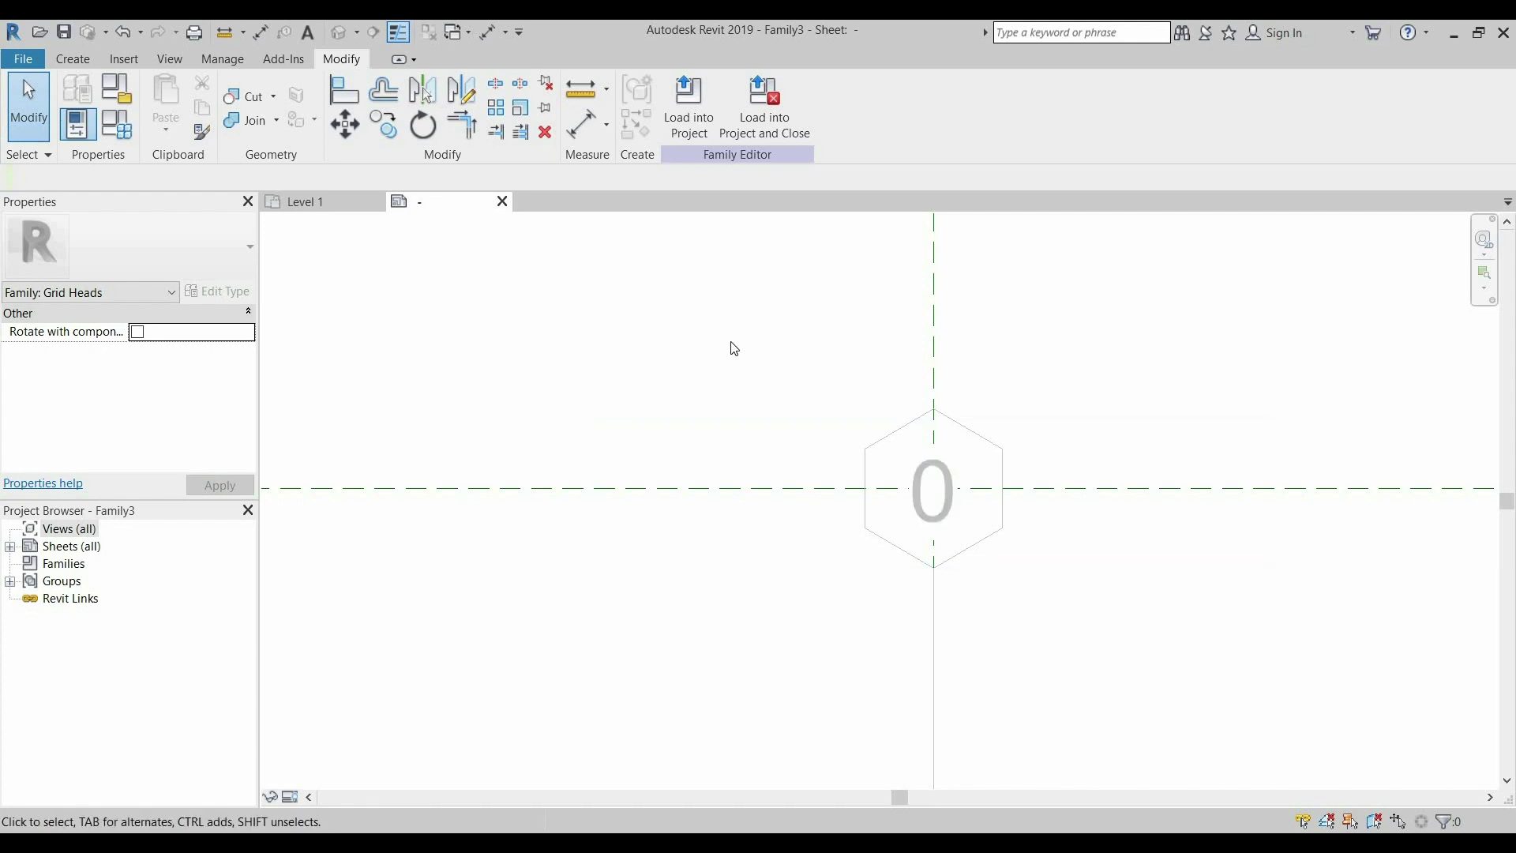
- Sketch a circumscribed hexagonal masking region centred on the plane intersection, matching the hexagon outline
click(124, 60)
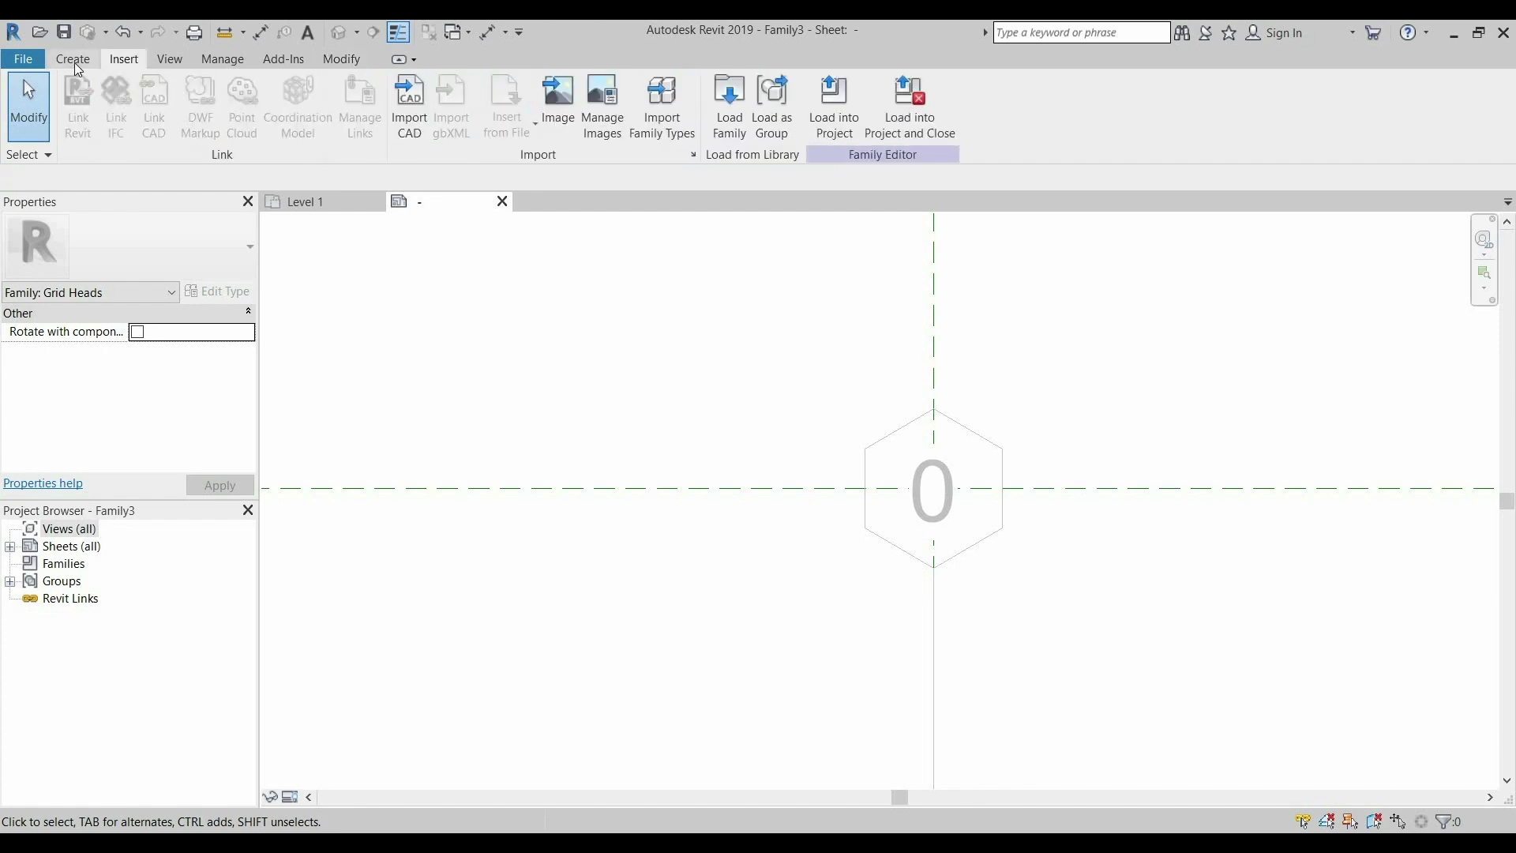
click(74, 61)
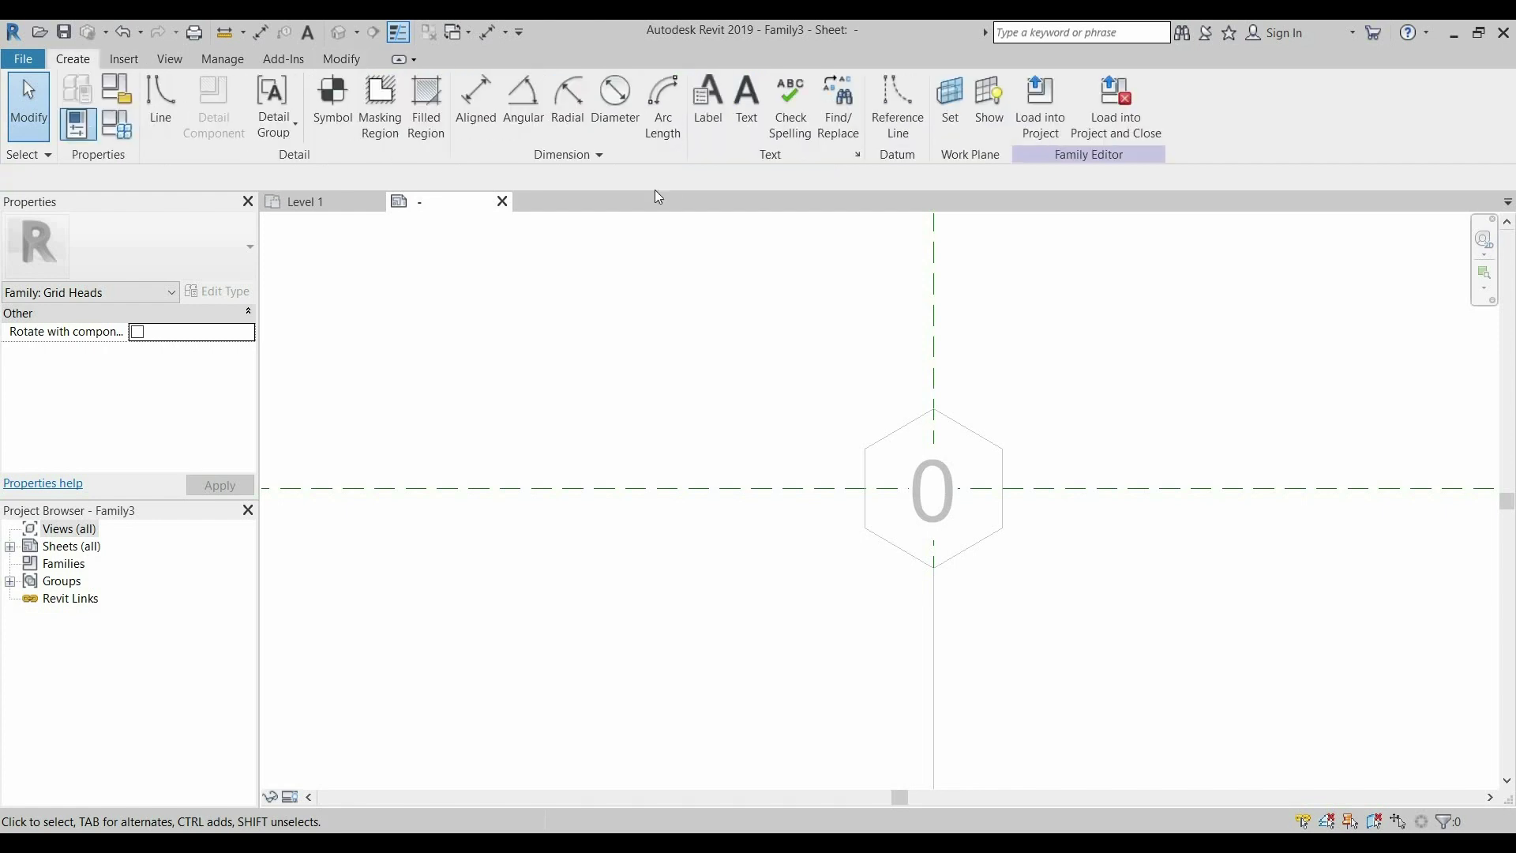
click(382, 124)
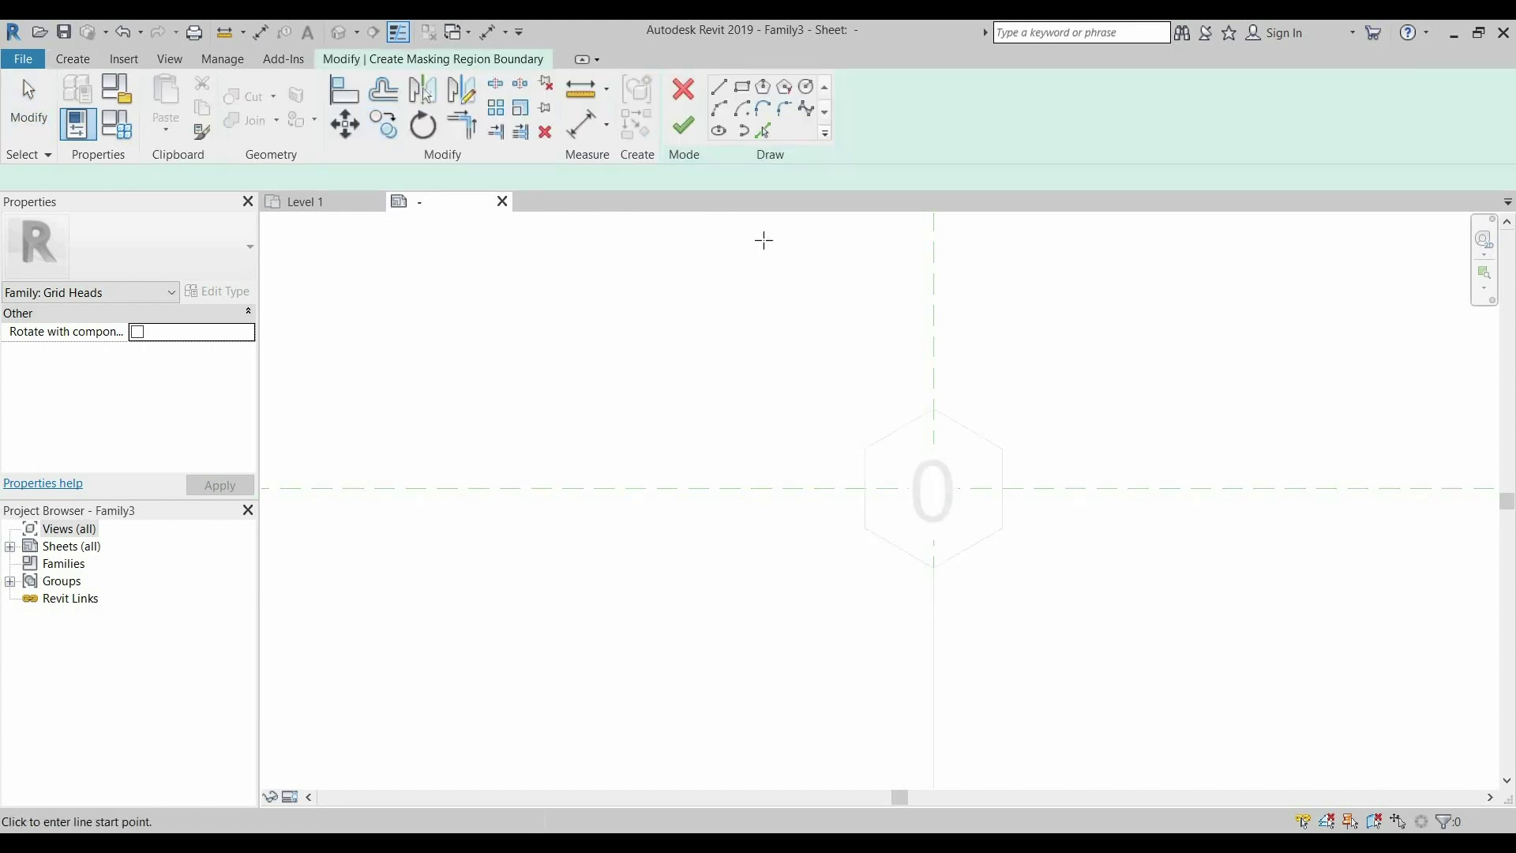
click(763, 86)
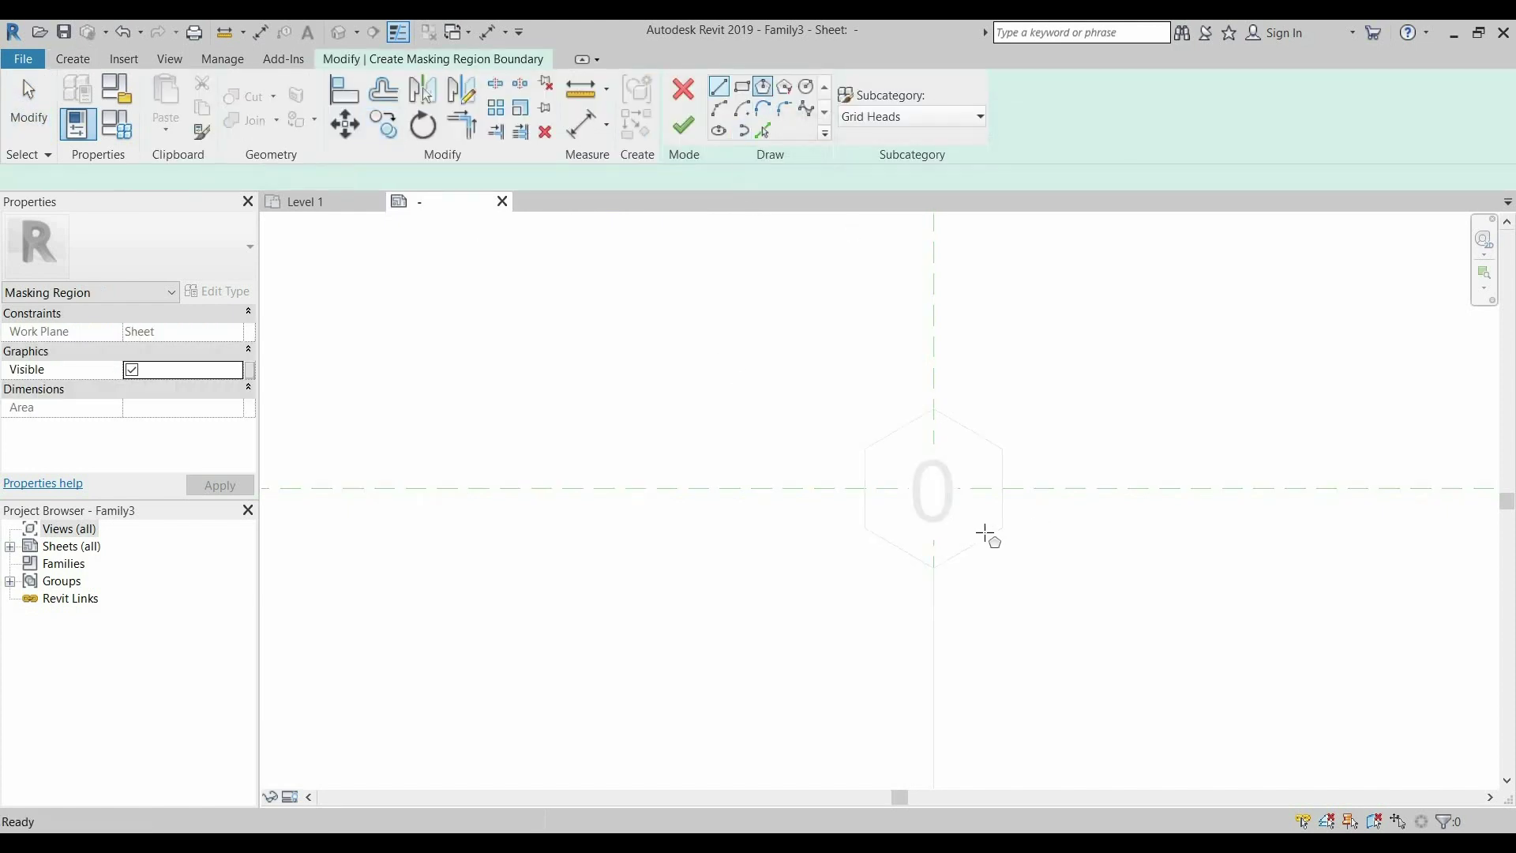
click(934, 489)
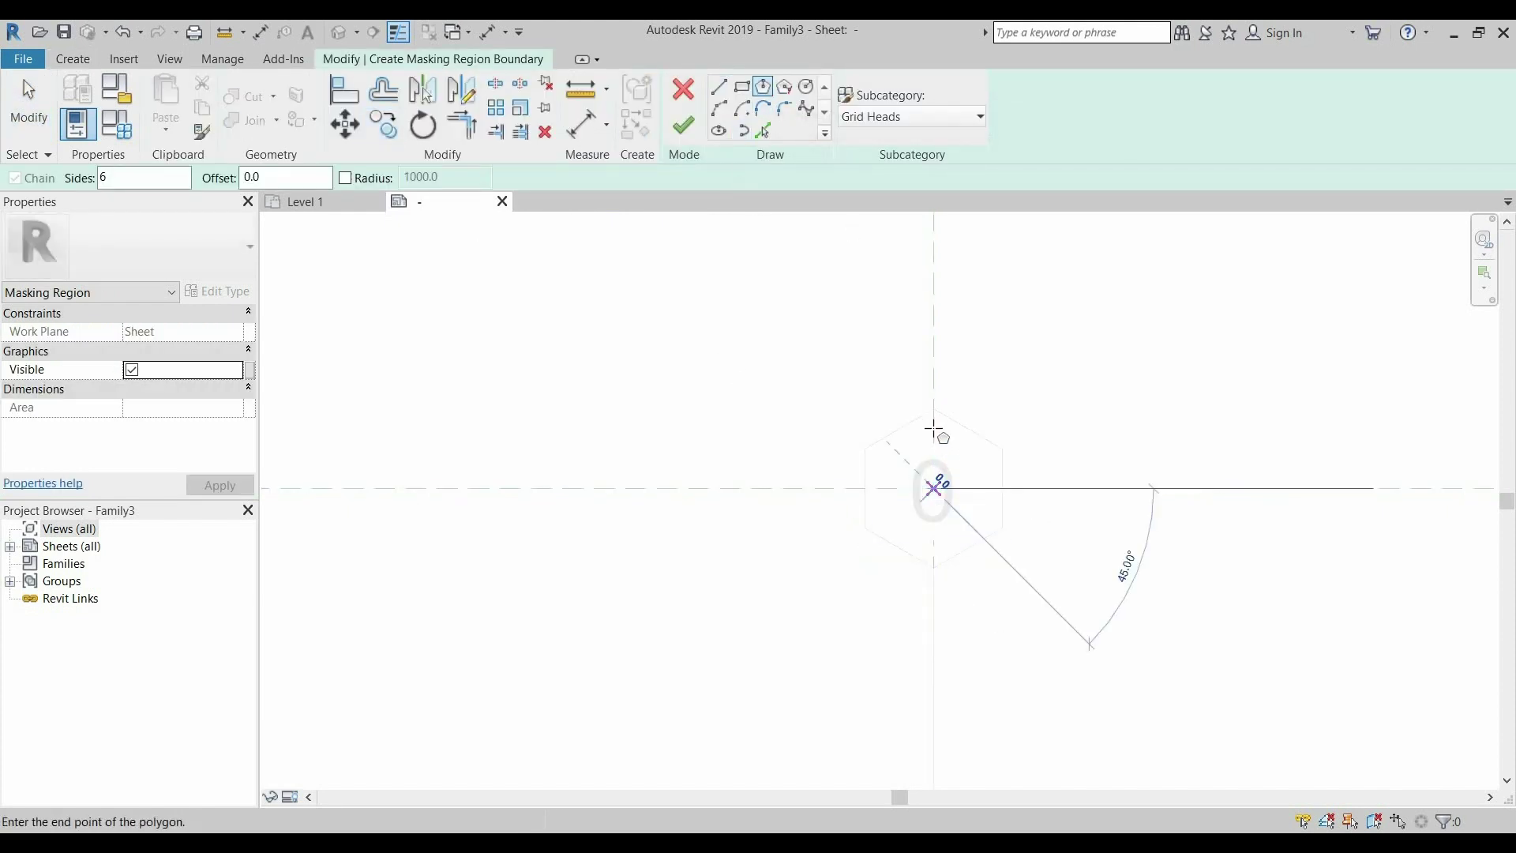
click(933, 409)
click(934, 409)
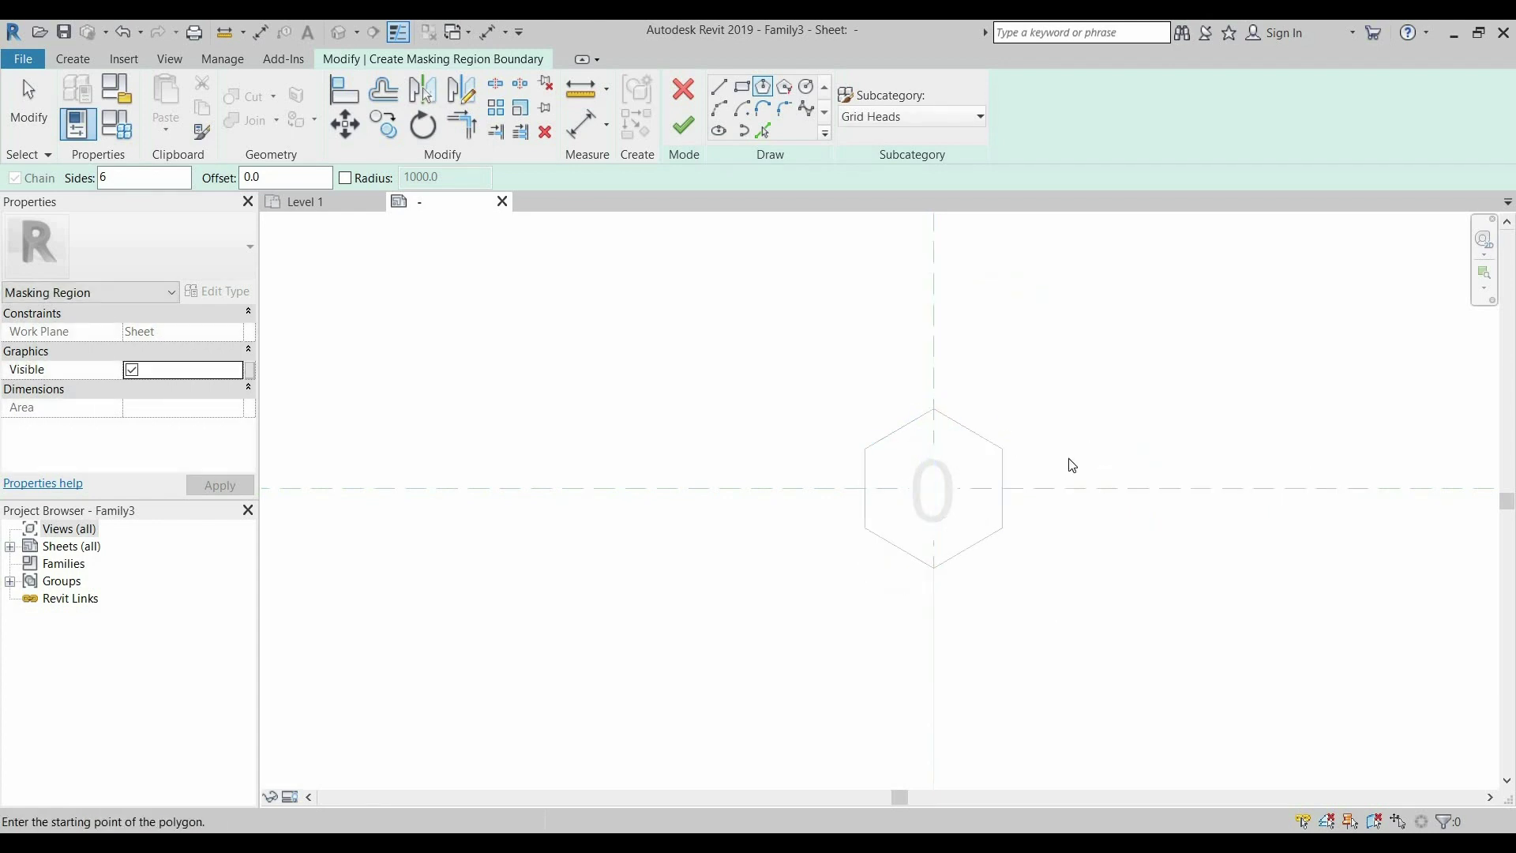
key(Escape)
key(Escape)
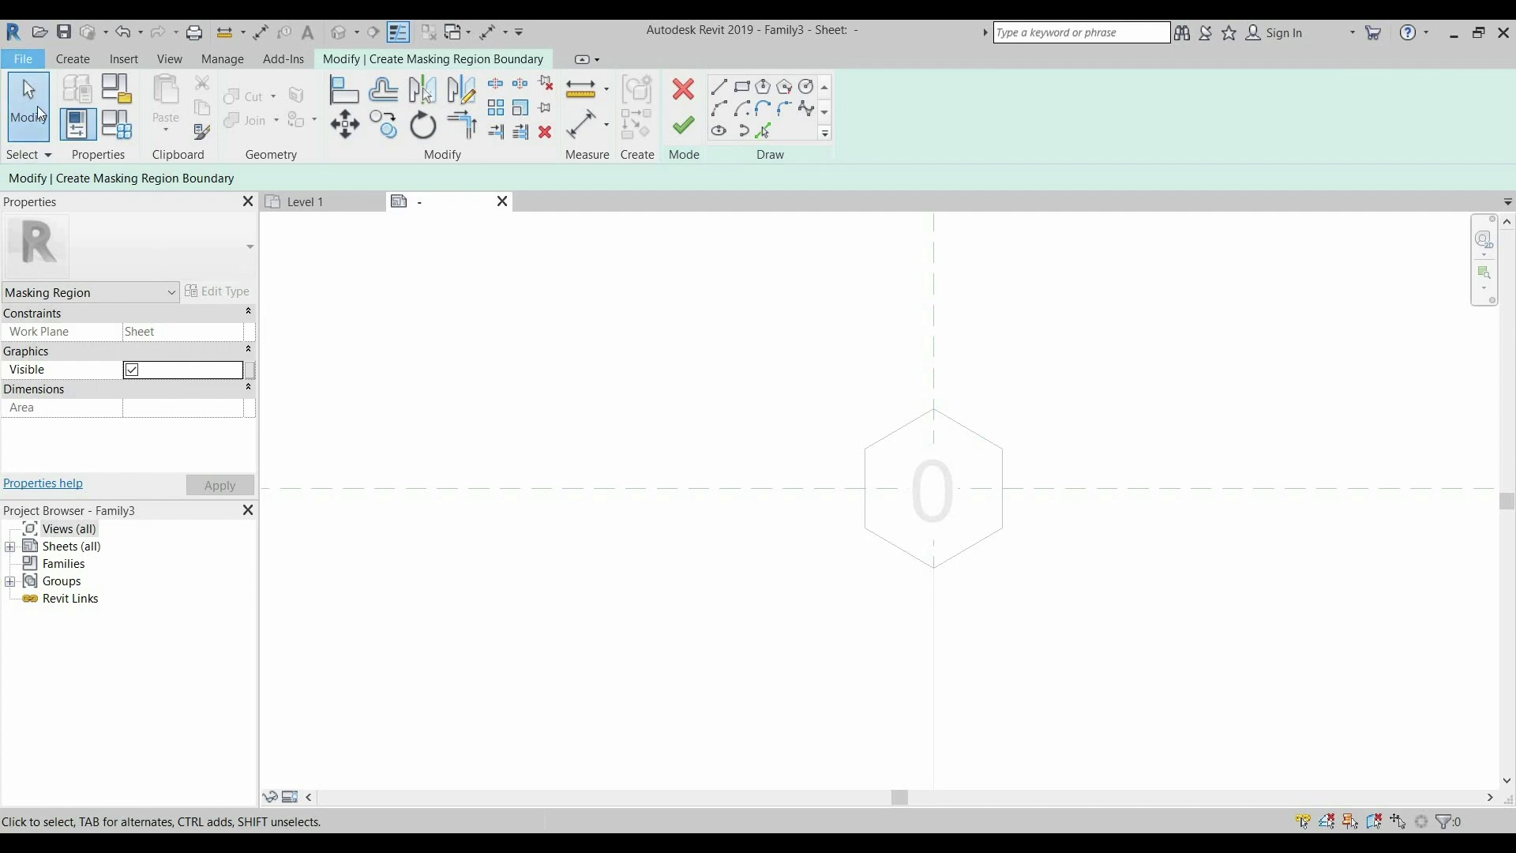
click(23, 58)
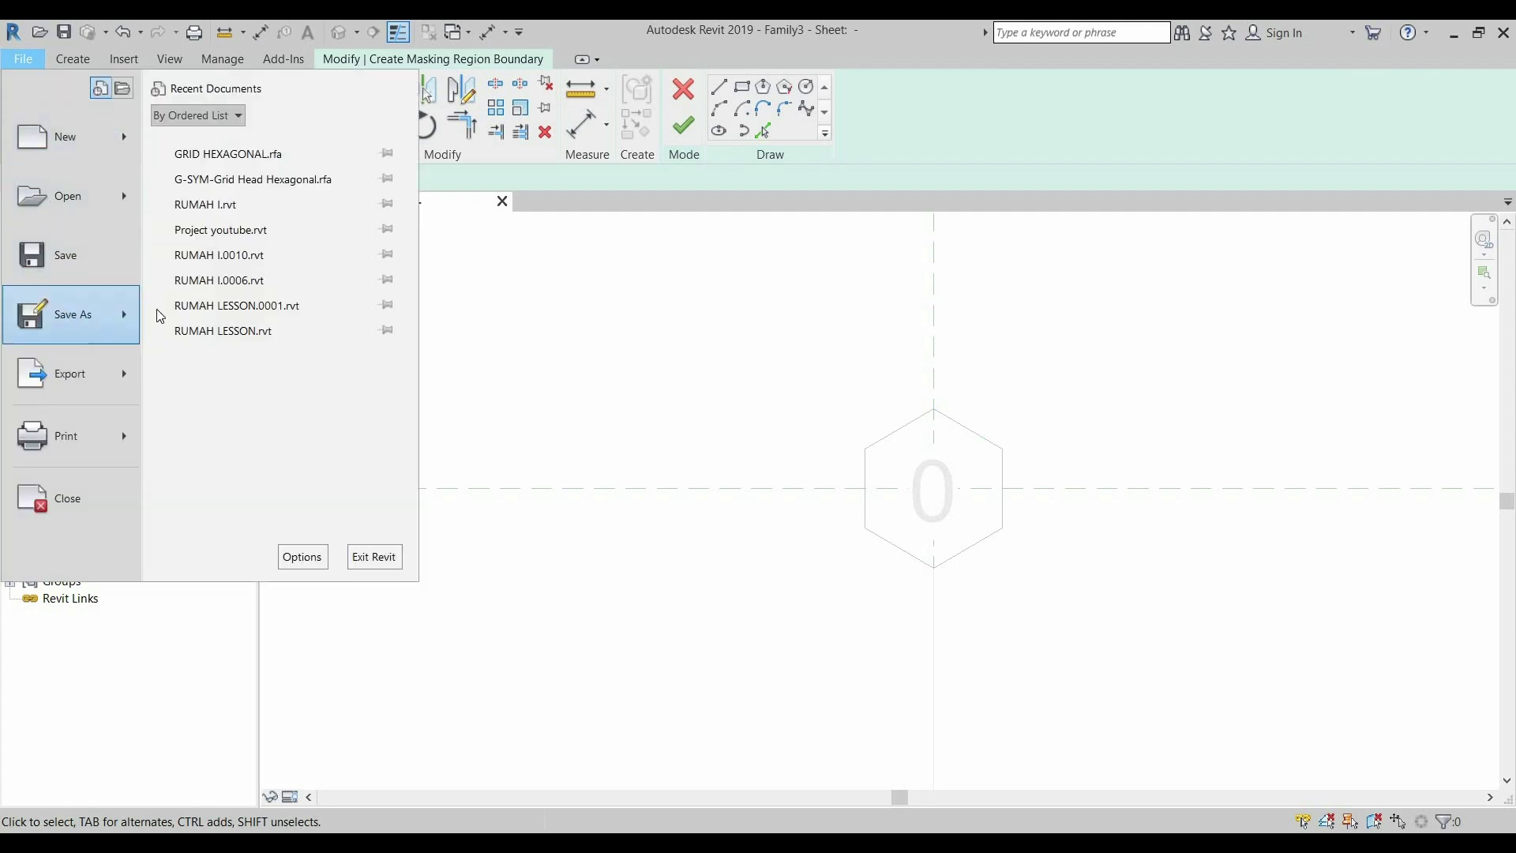
- Save the family as GRID HEXAGONAL.rfa, which raises the edit-mode warning
click(221, 234)
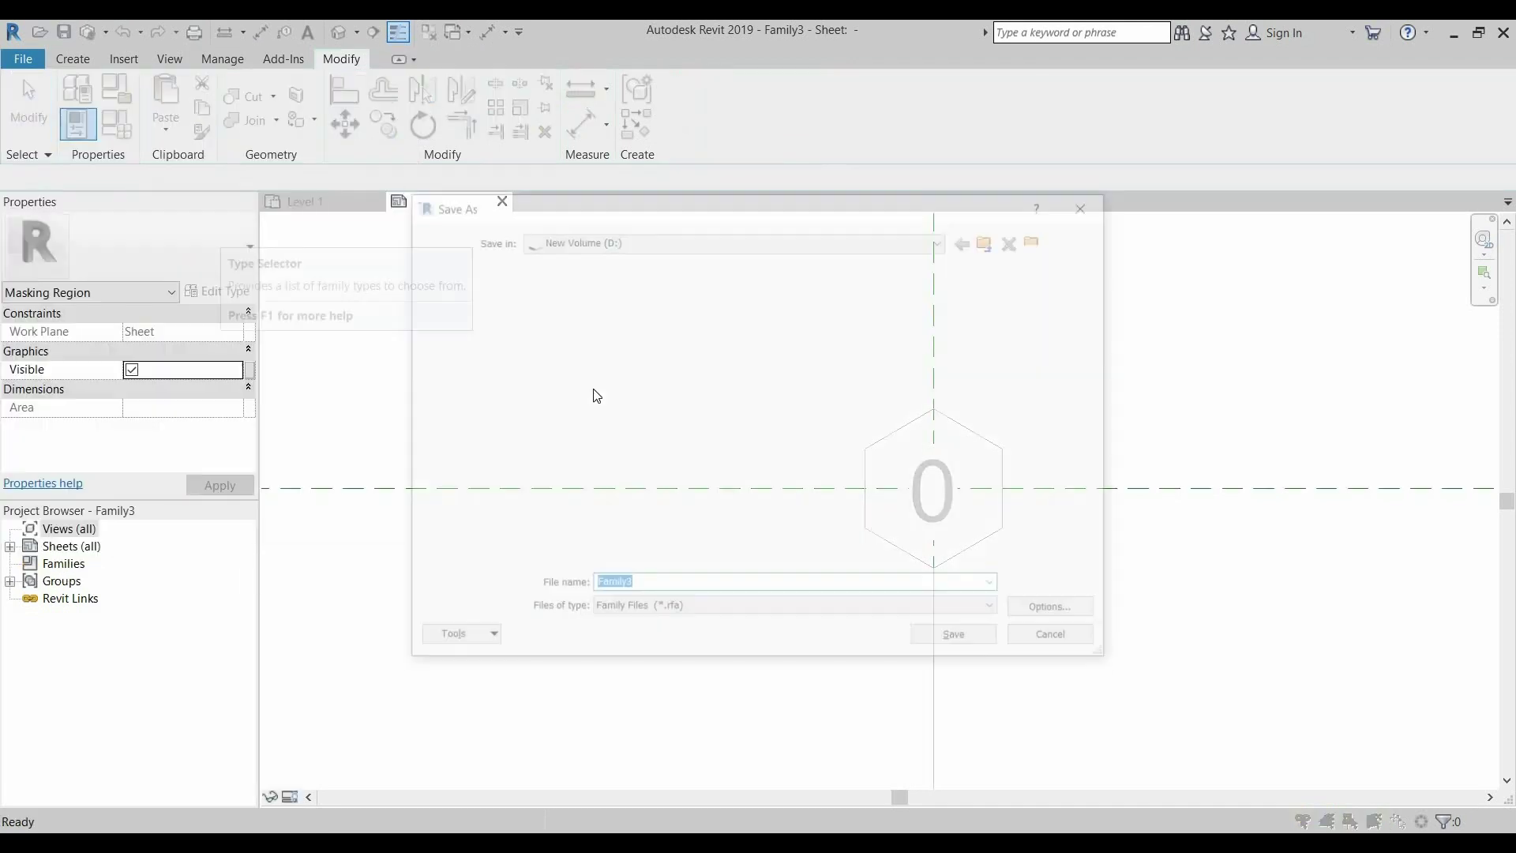
click(648, 590)
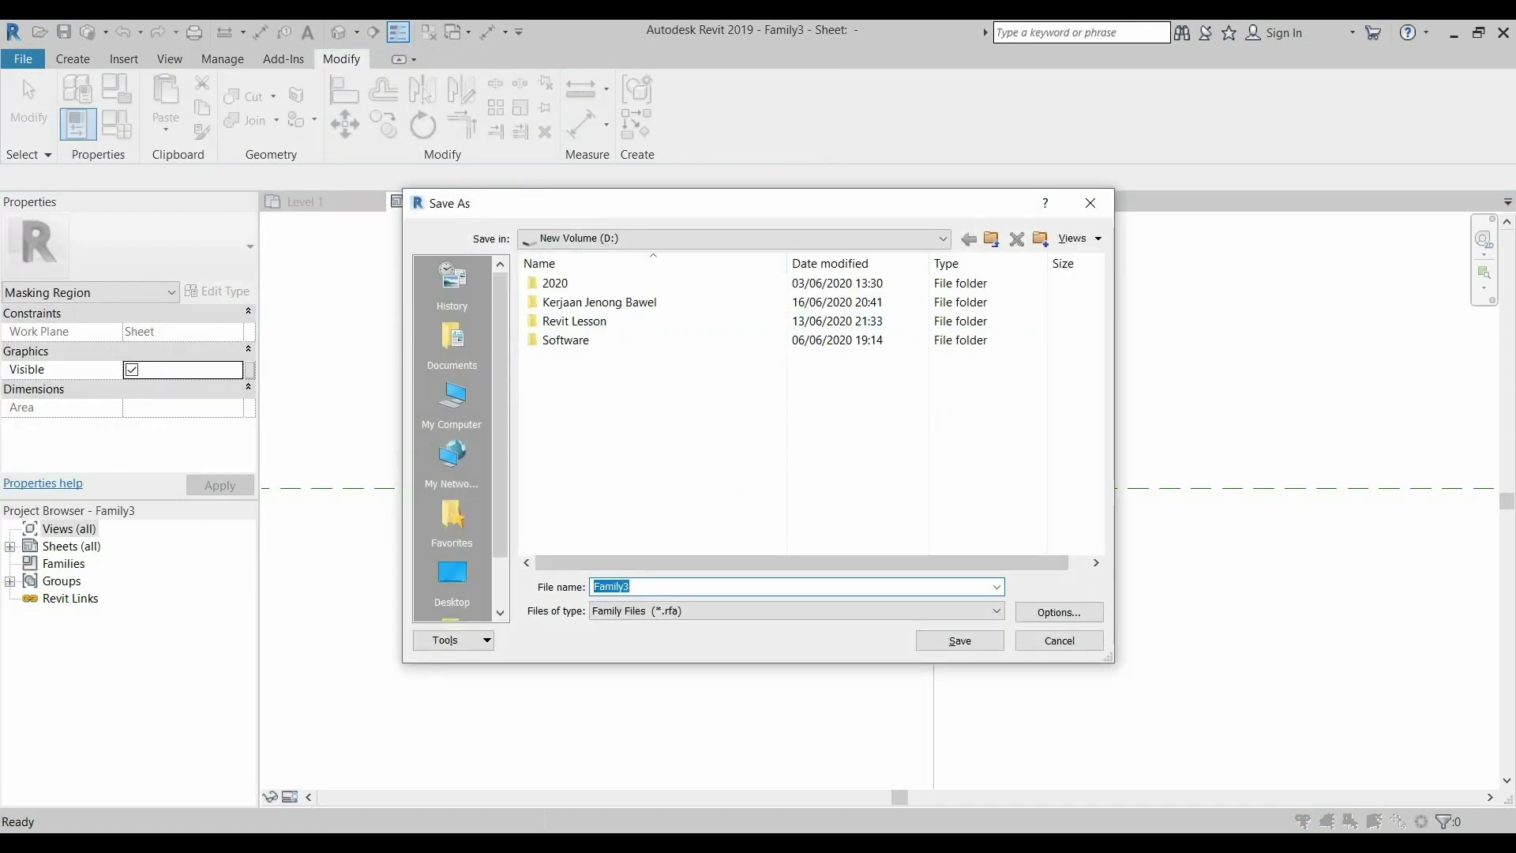
text(h)
text(GRID H)
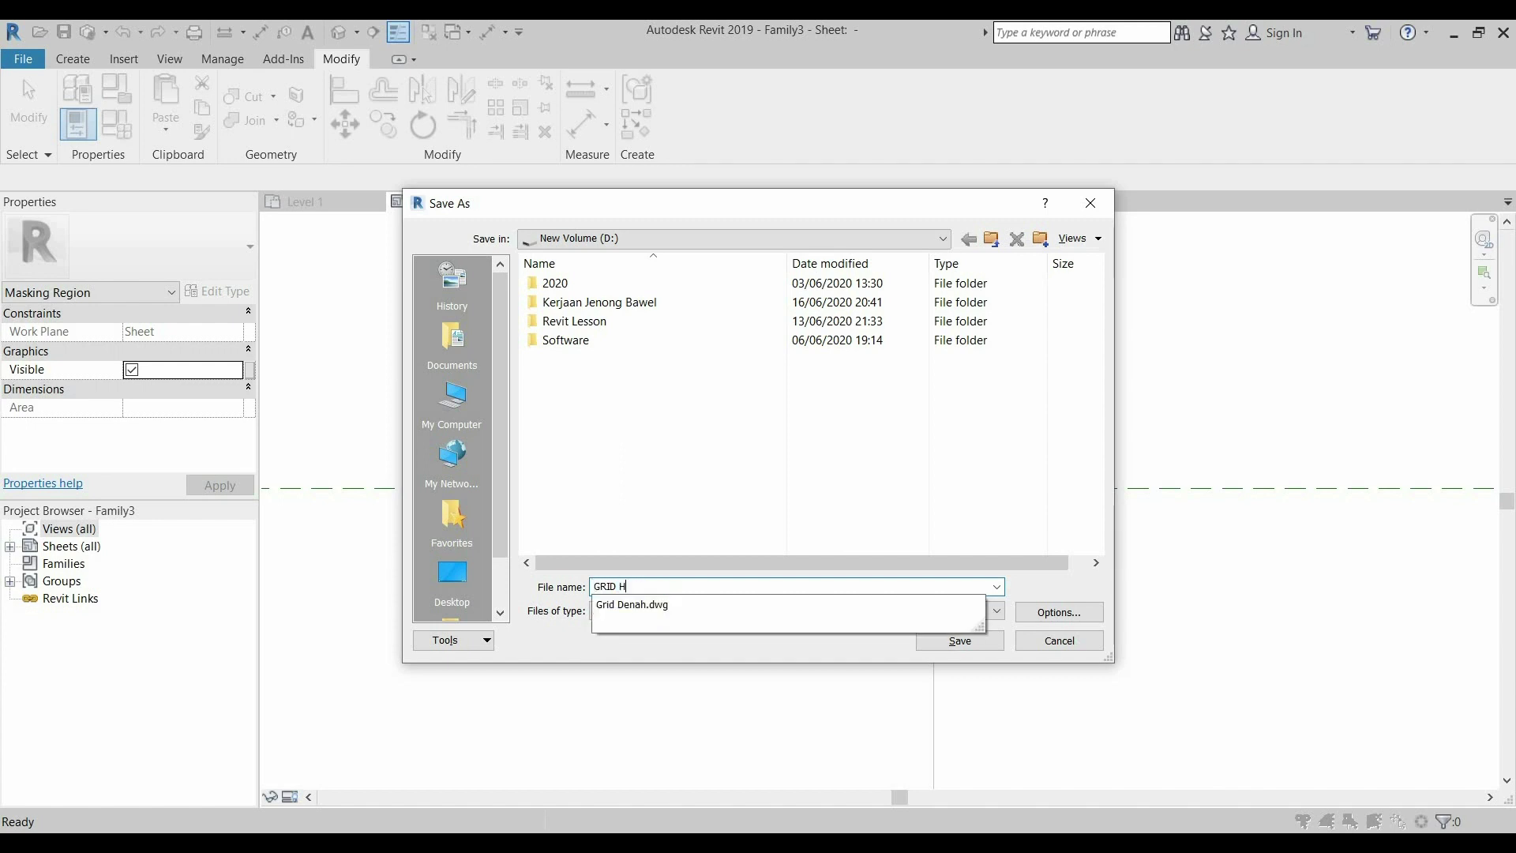
text(EXAG)
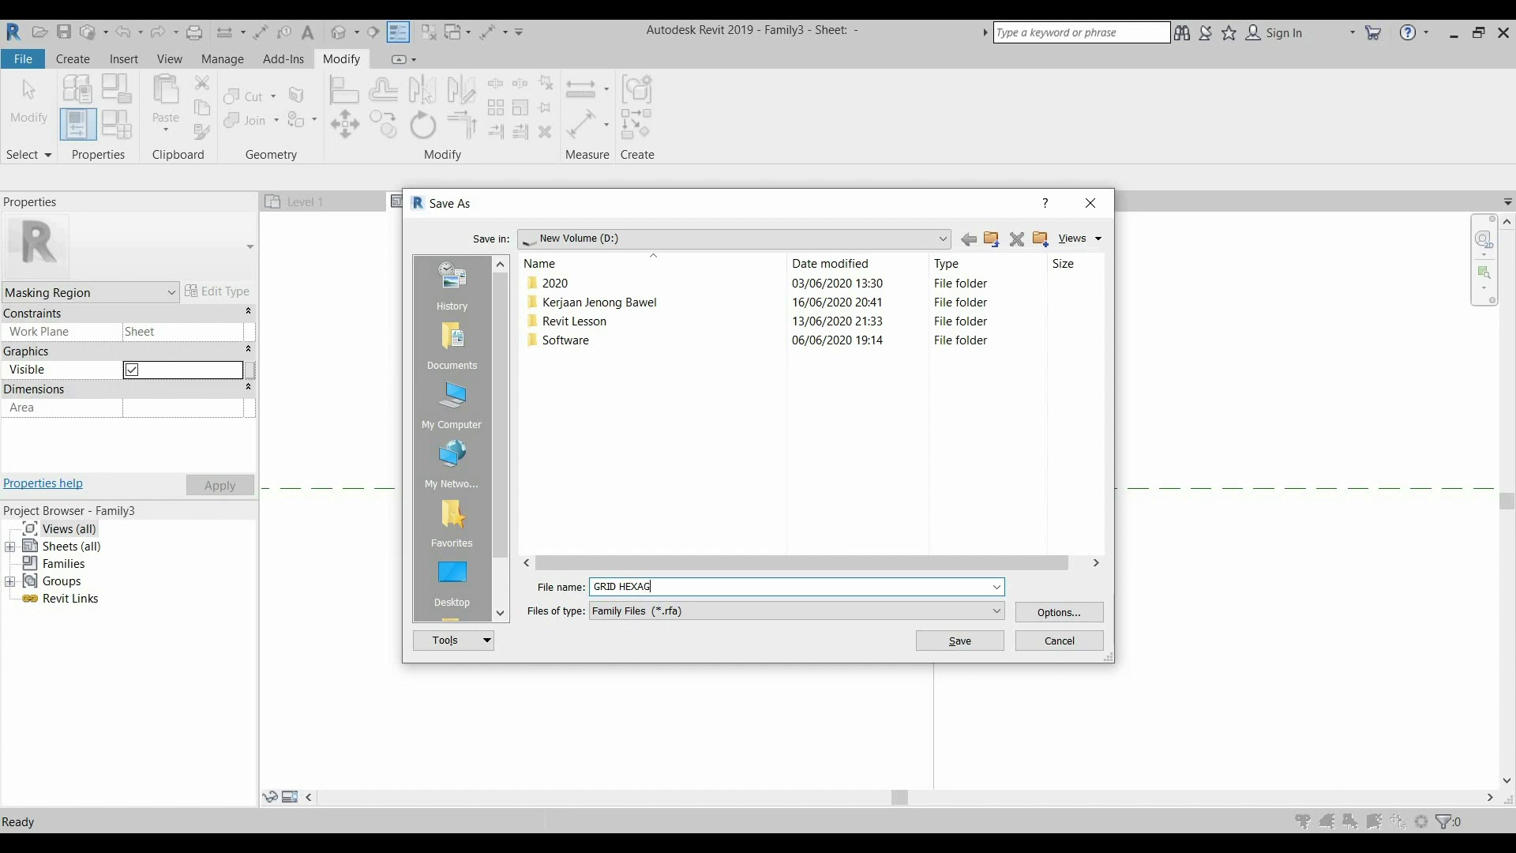
text(ONAL)
click(944, 641)
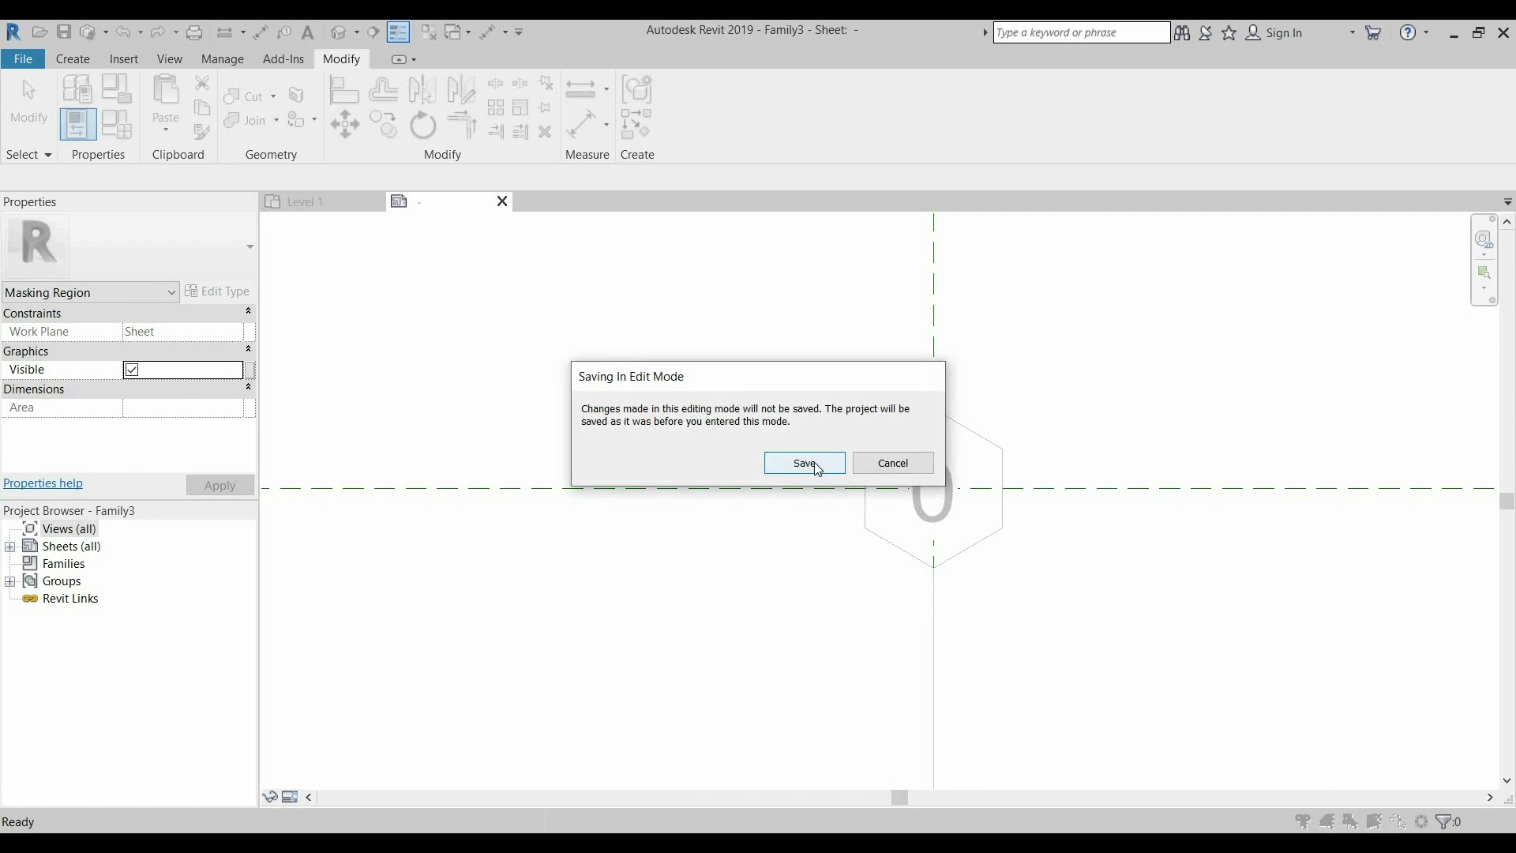
- Save despite the edit-mode warning and load GRID HEXAGONAL into Project3
click(818, 465)
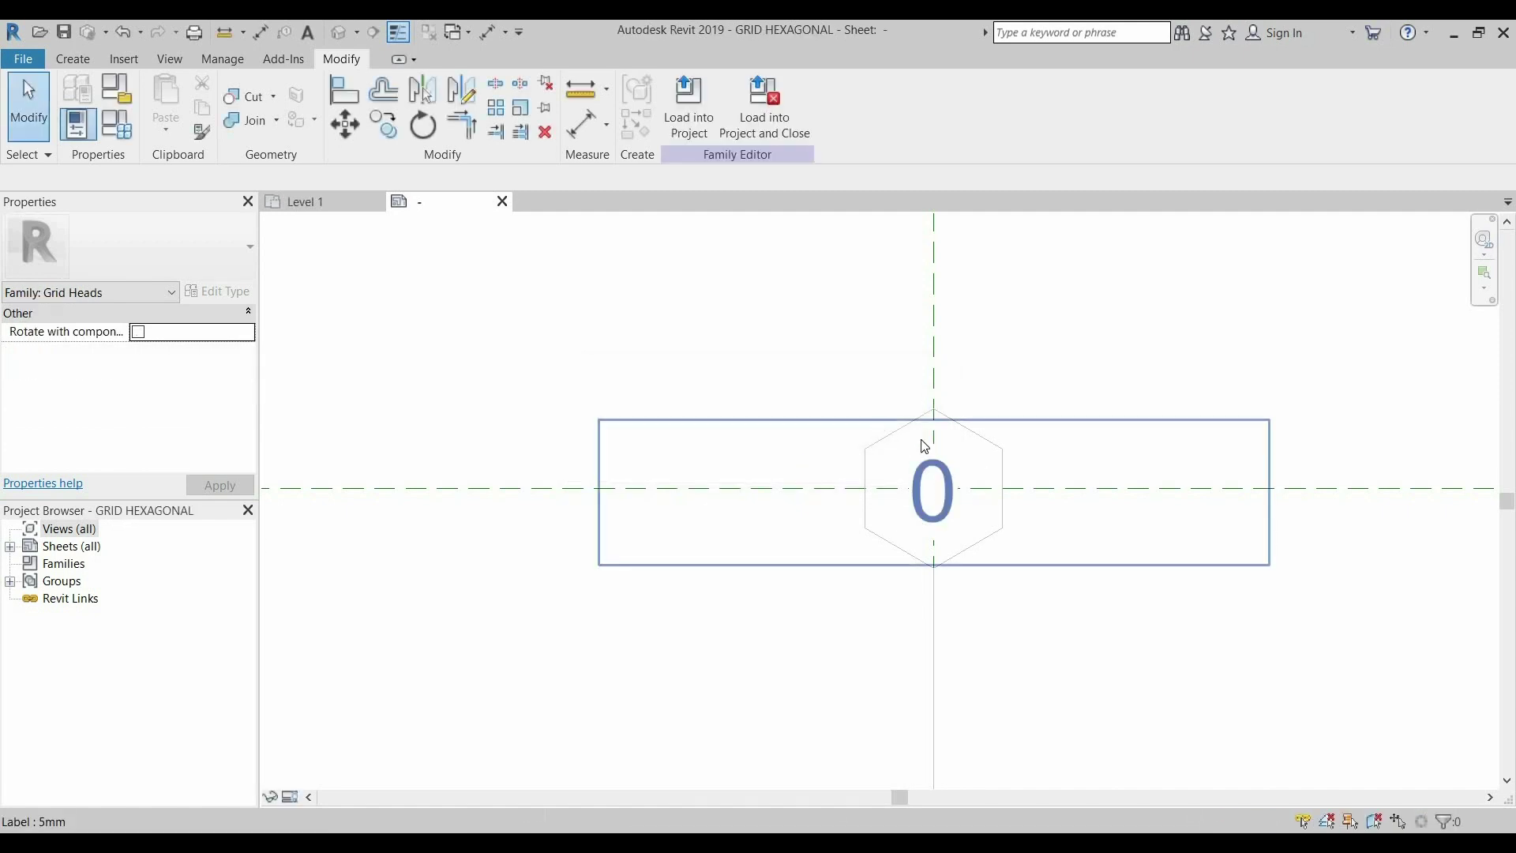
click(338, 201)
click(780, 453)
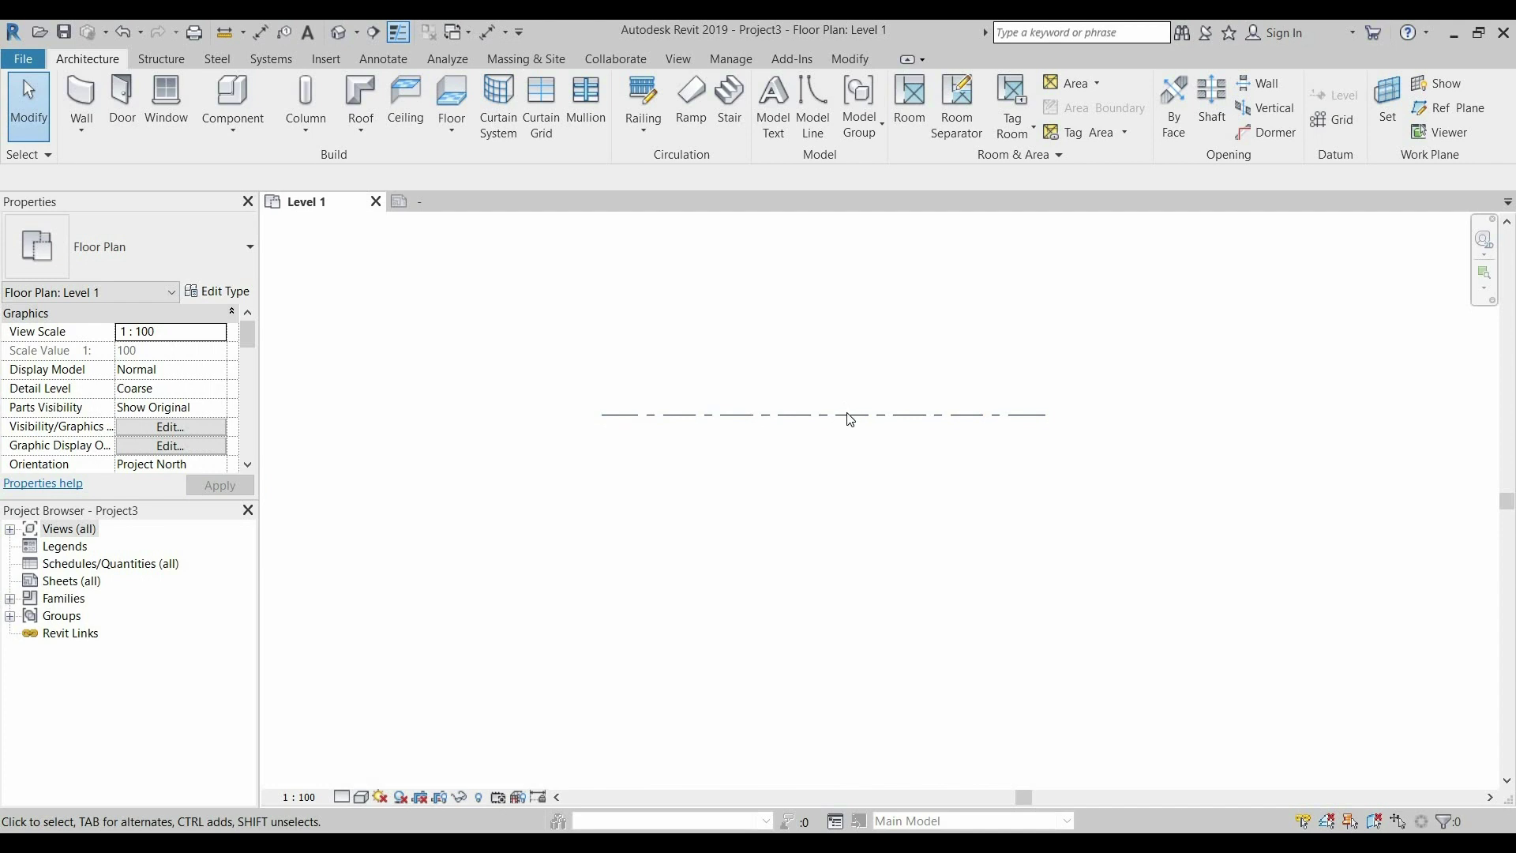
click(435, 208)
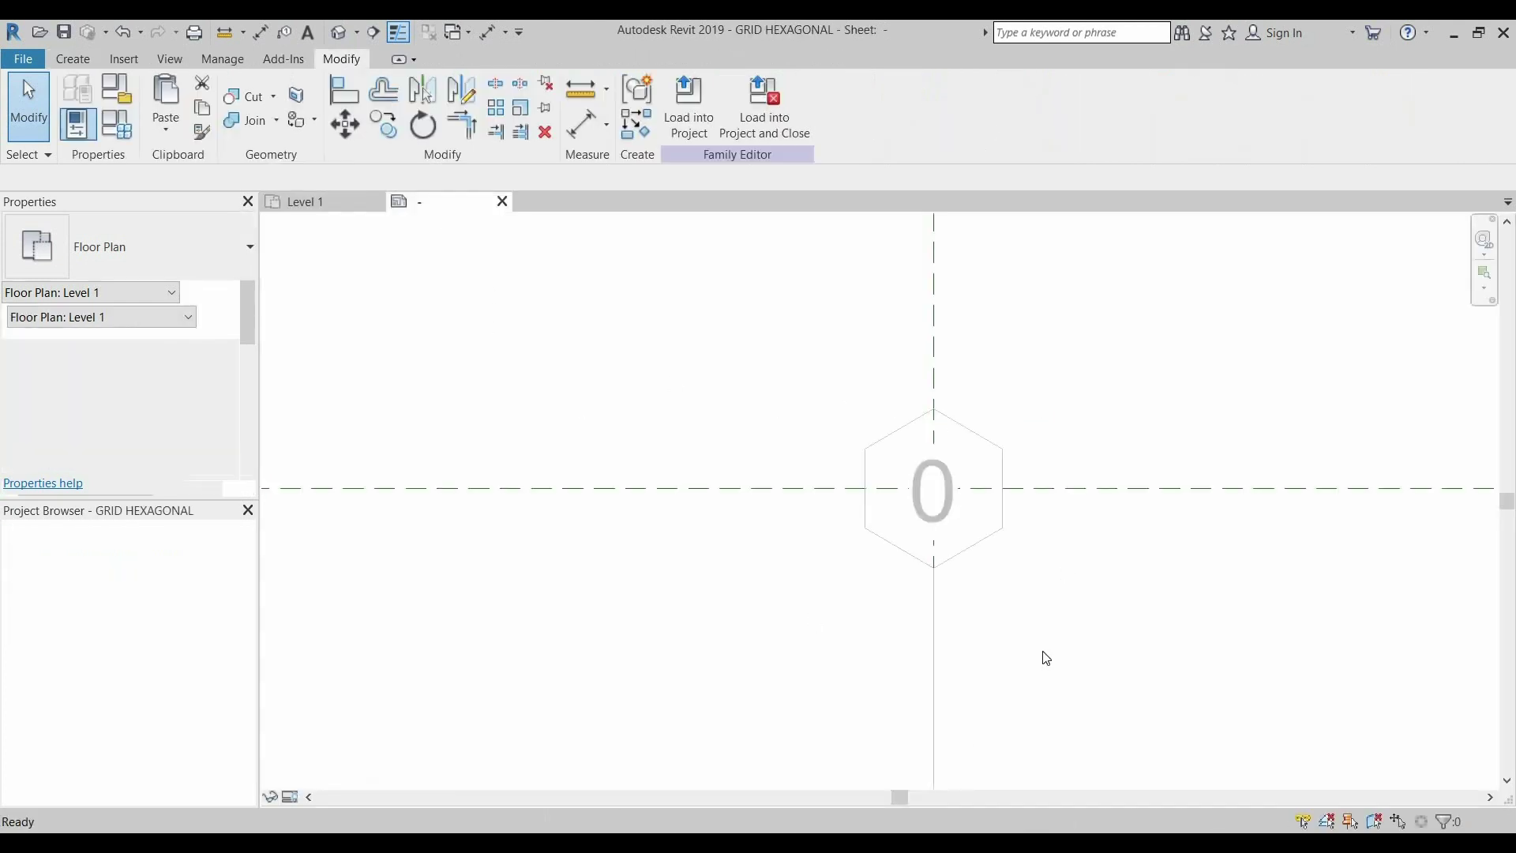
click(689, 119)
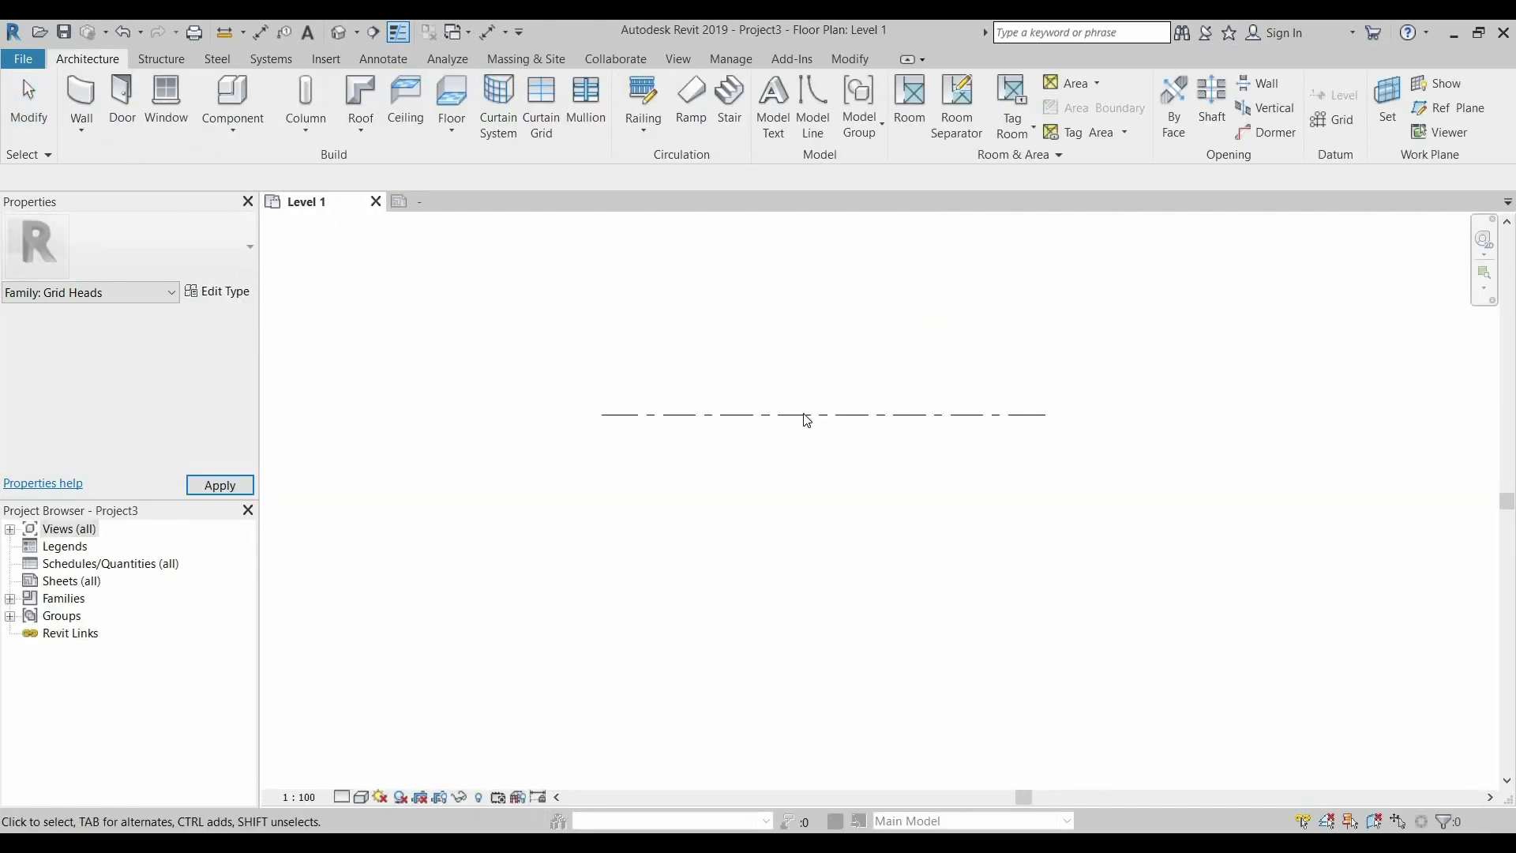
- Change grid E's type Symbol to GRID HEXAGONAL, then deselect the grid
click(806, 417)
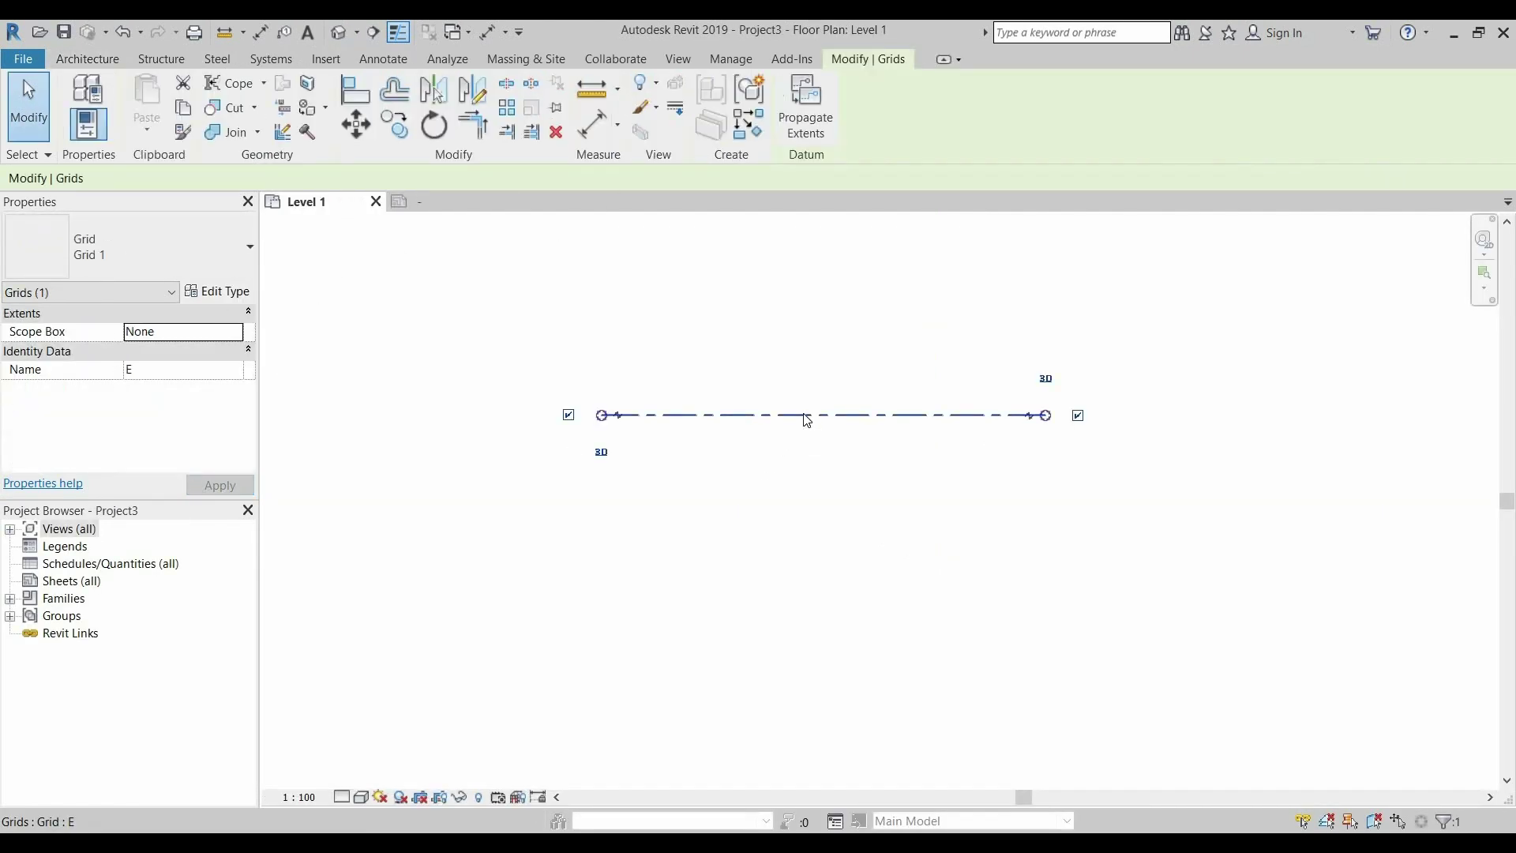
click(221, 291)
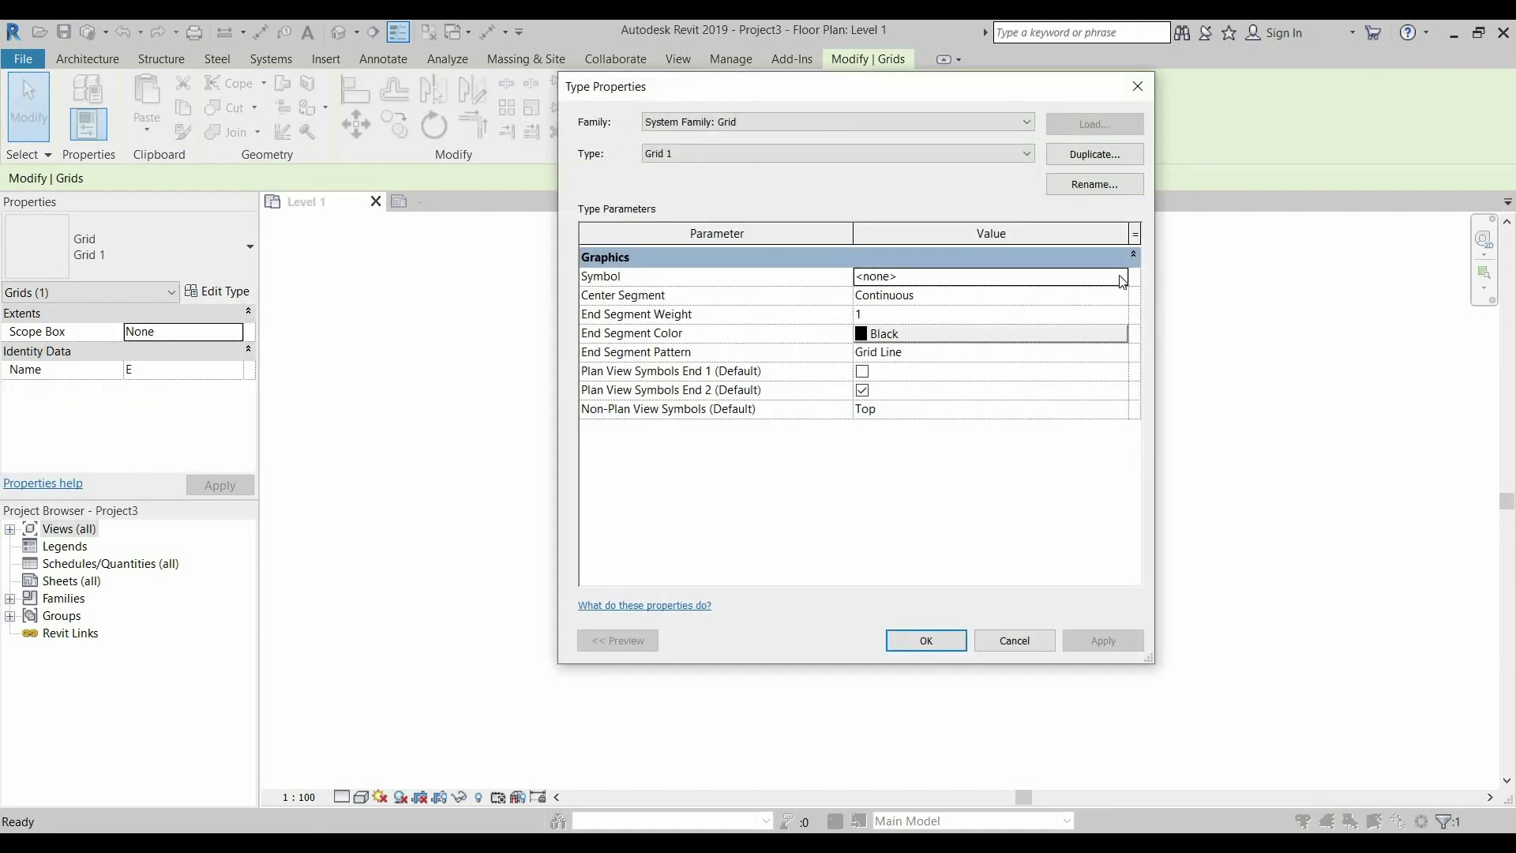
click(1122, 278)
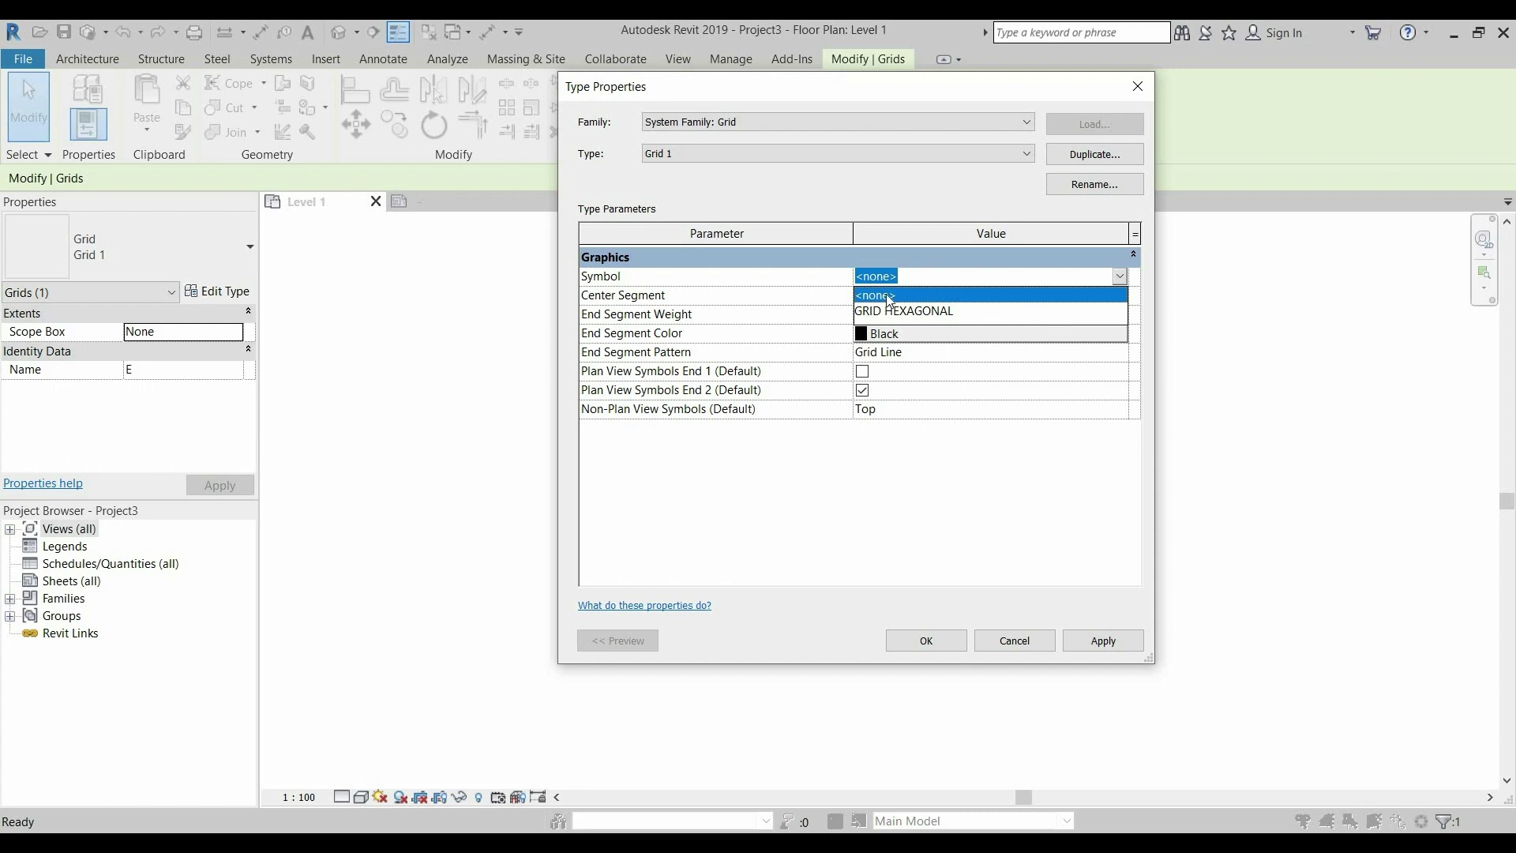
click(930, 313)
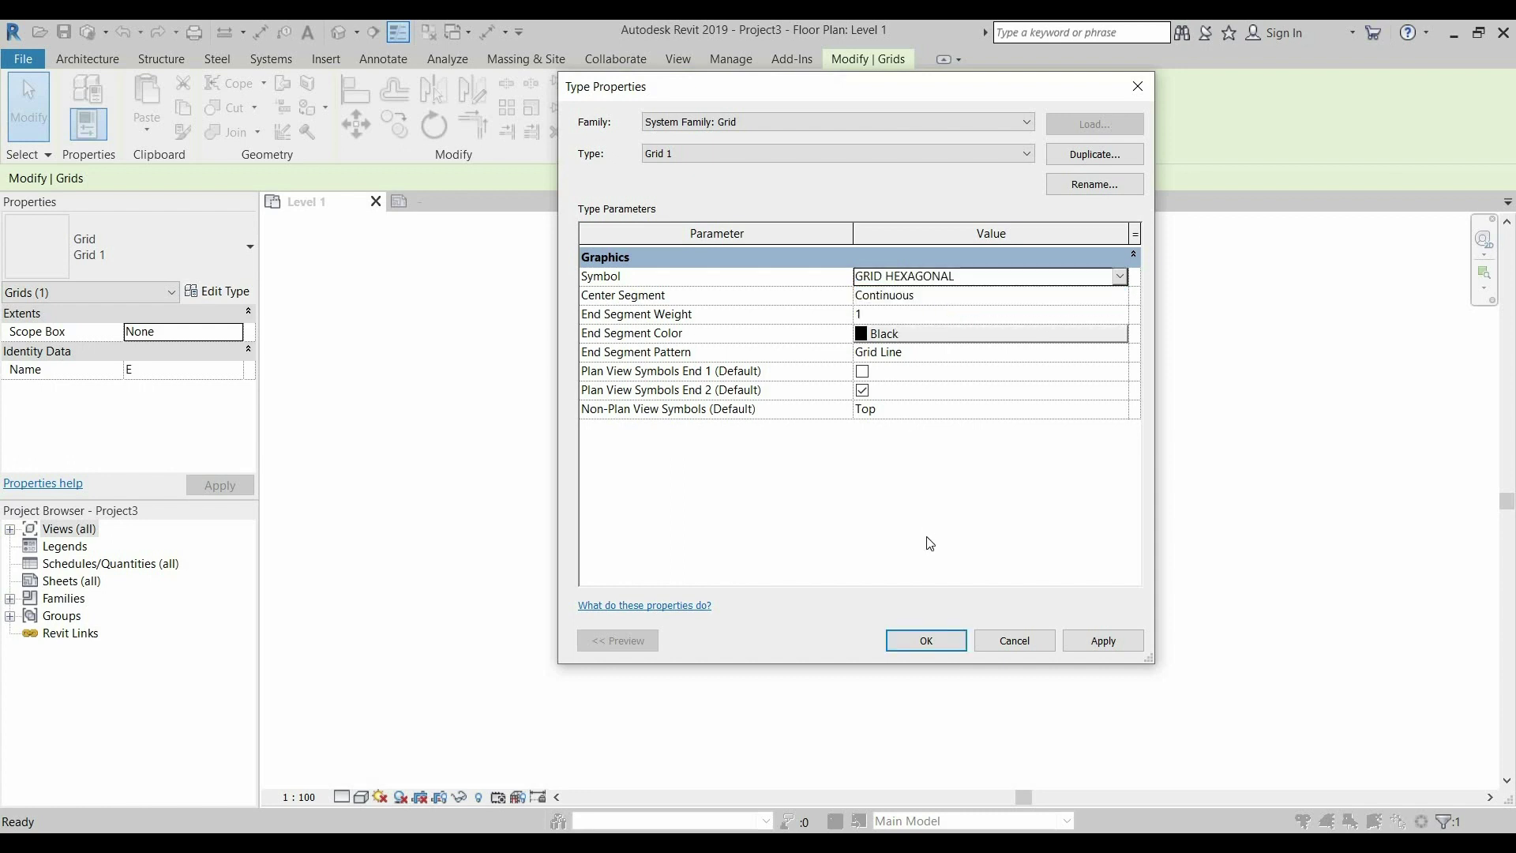
click(932, 646)
key(Escape)
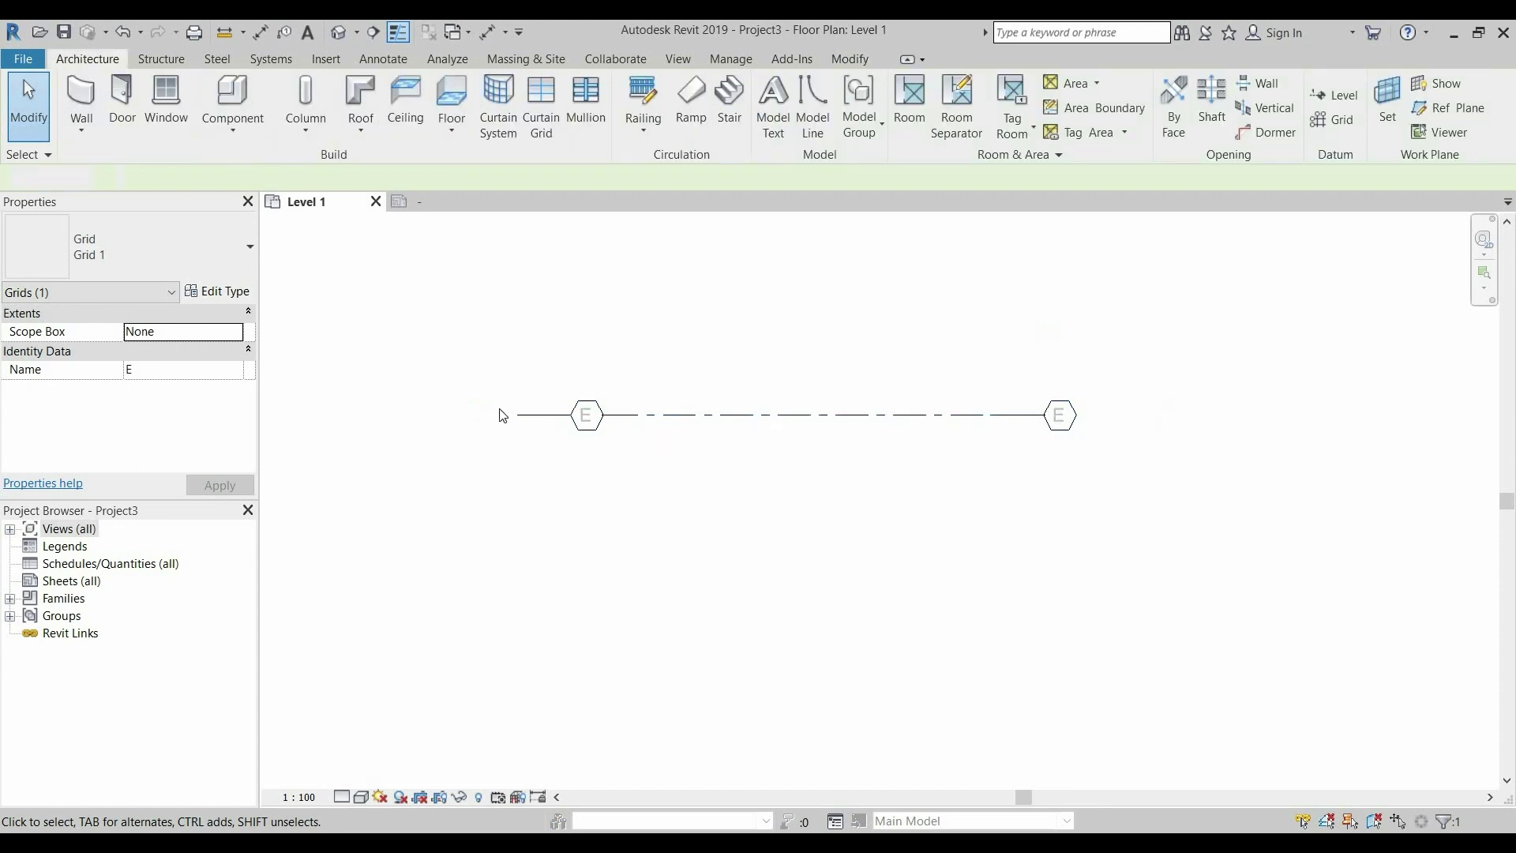
scroll(502, 415, up, 3)
- Delete the 20.5 line below the hexagon in GRID HEXAGONAL and reload it, overwriting the existing version
click(507, 410)
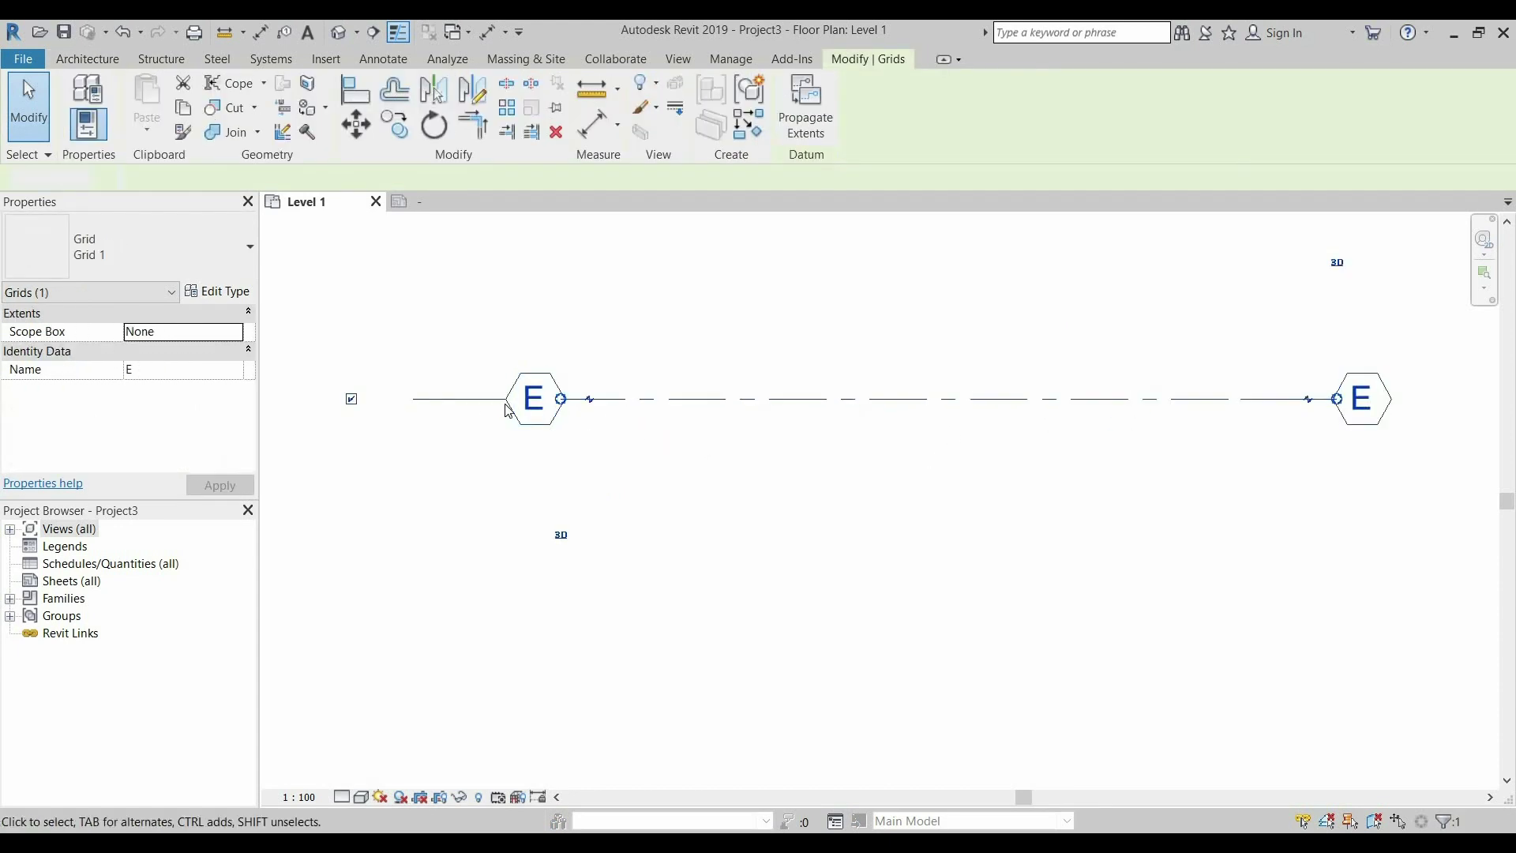
key(Escape)
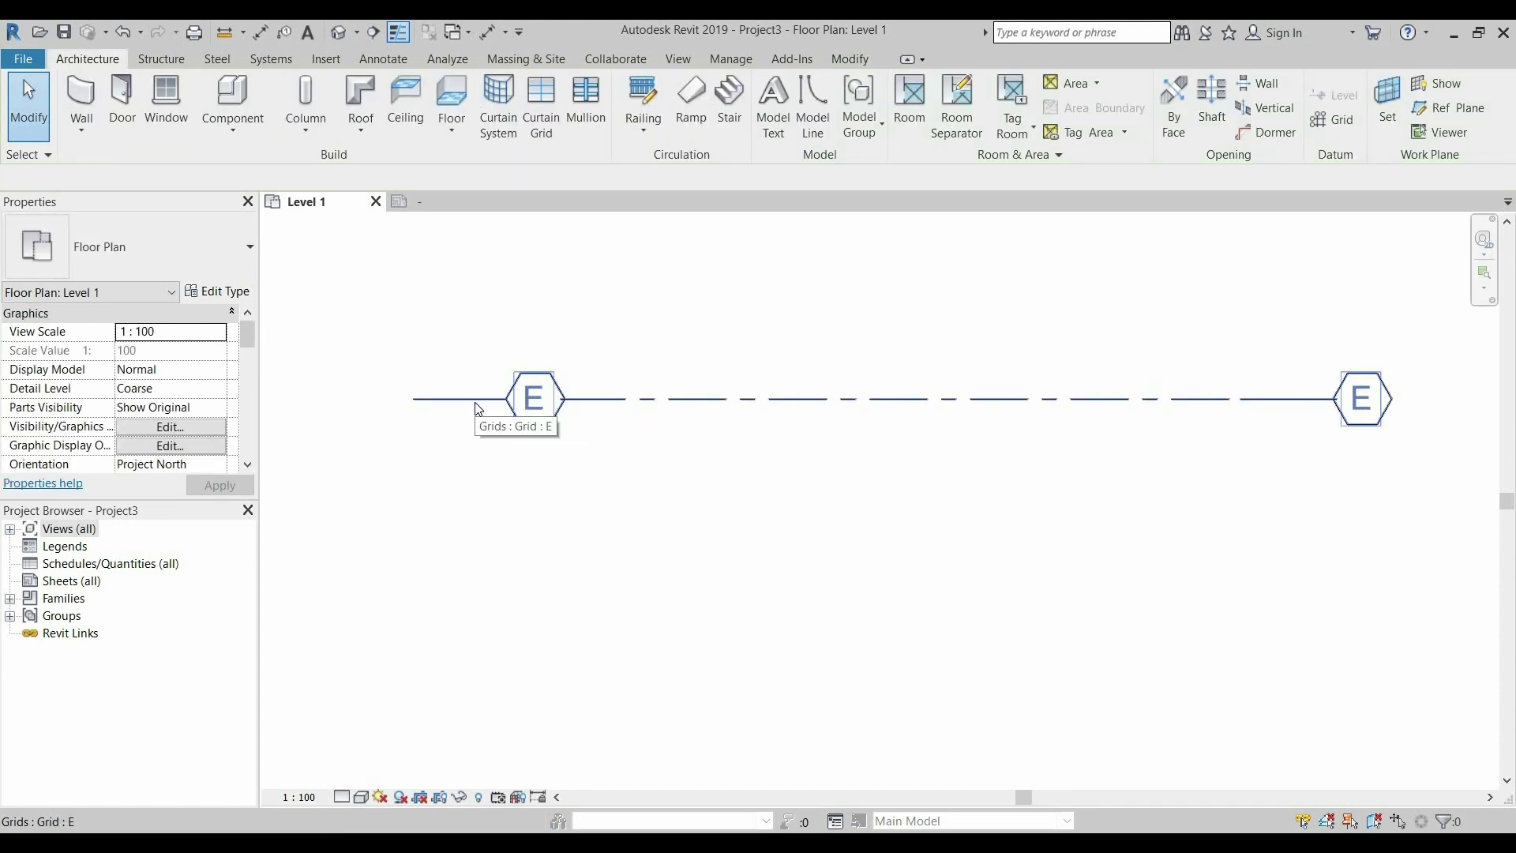
click(478, 408)
key(Escape)
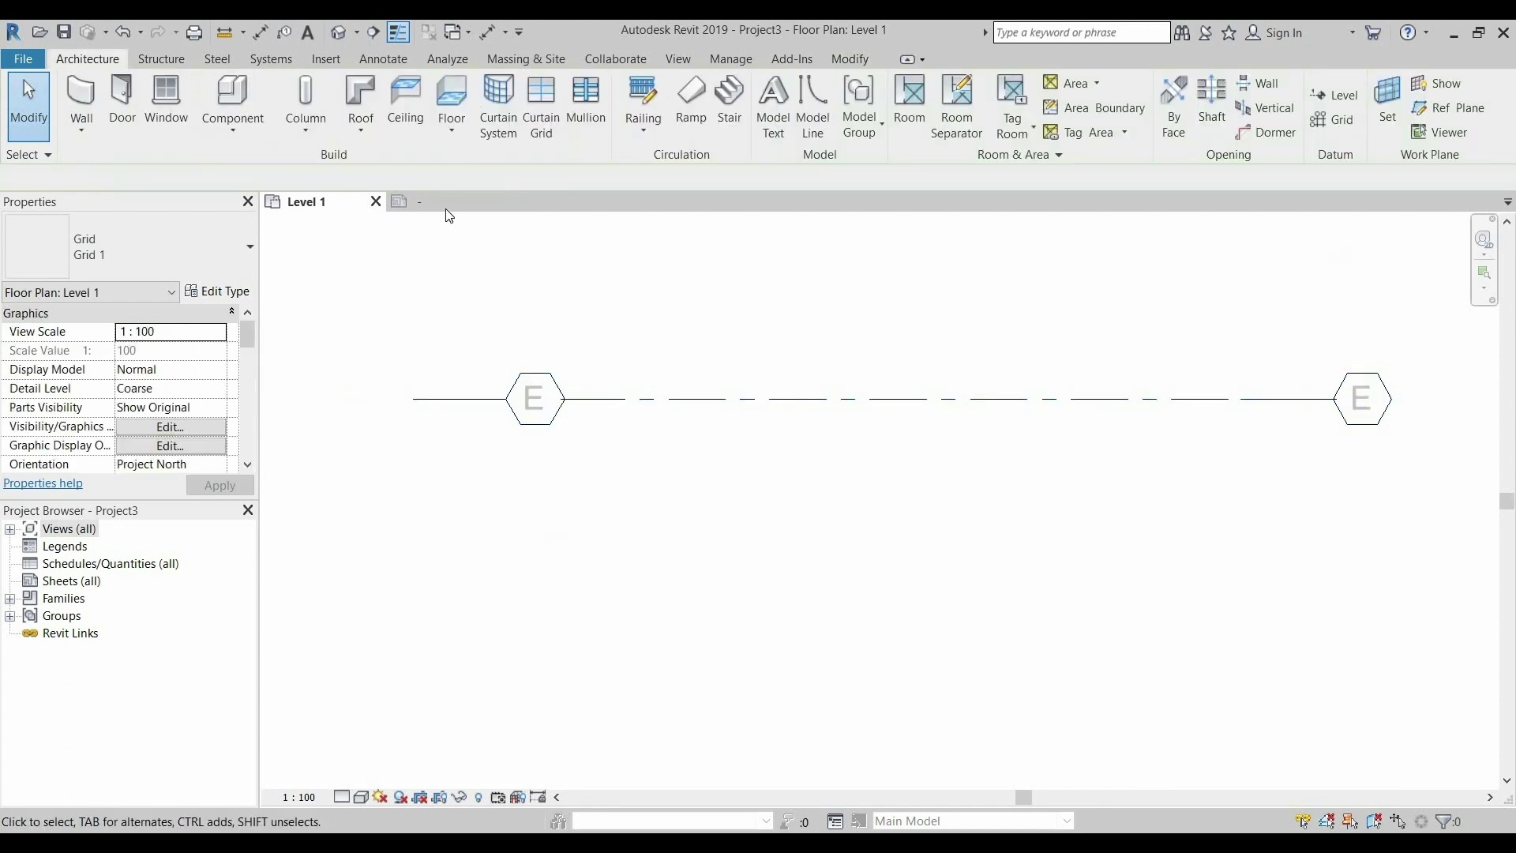
click(415, 201)
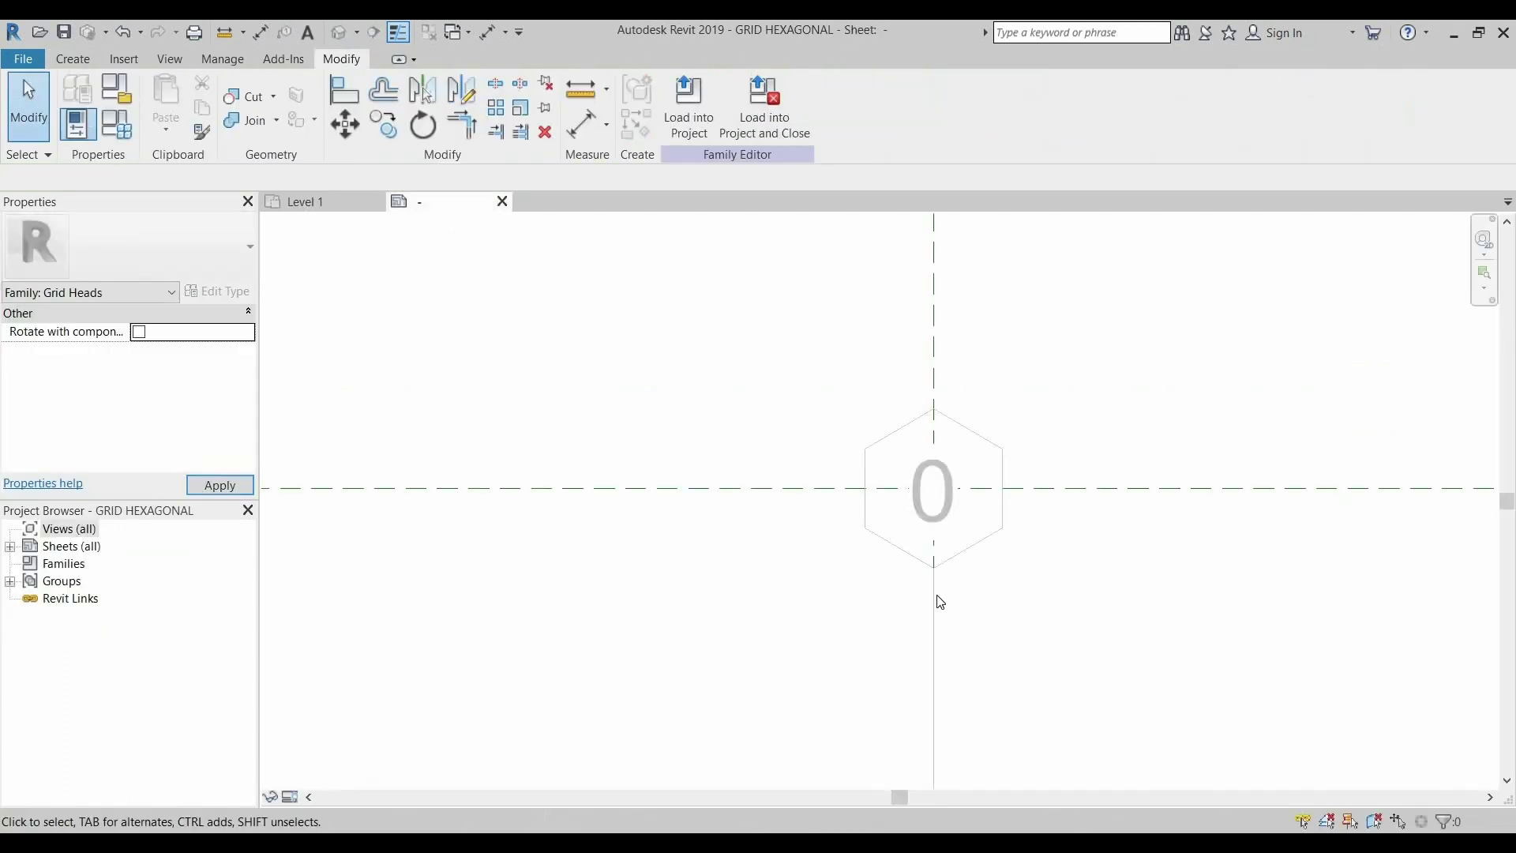
click(934, 601)
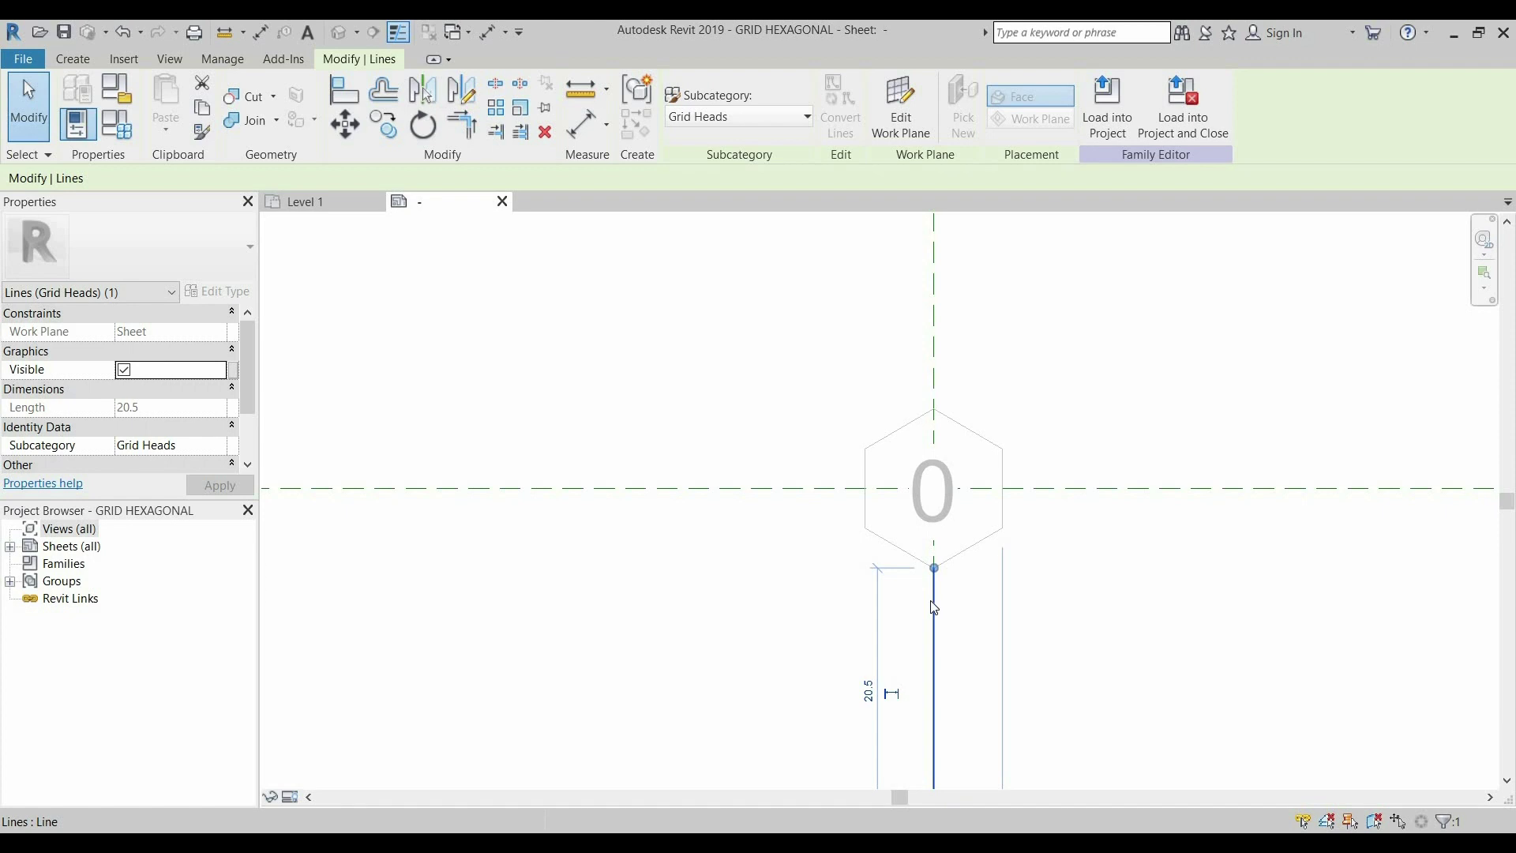
key(Delete)
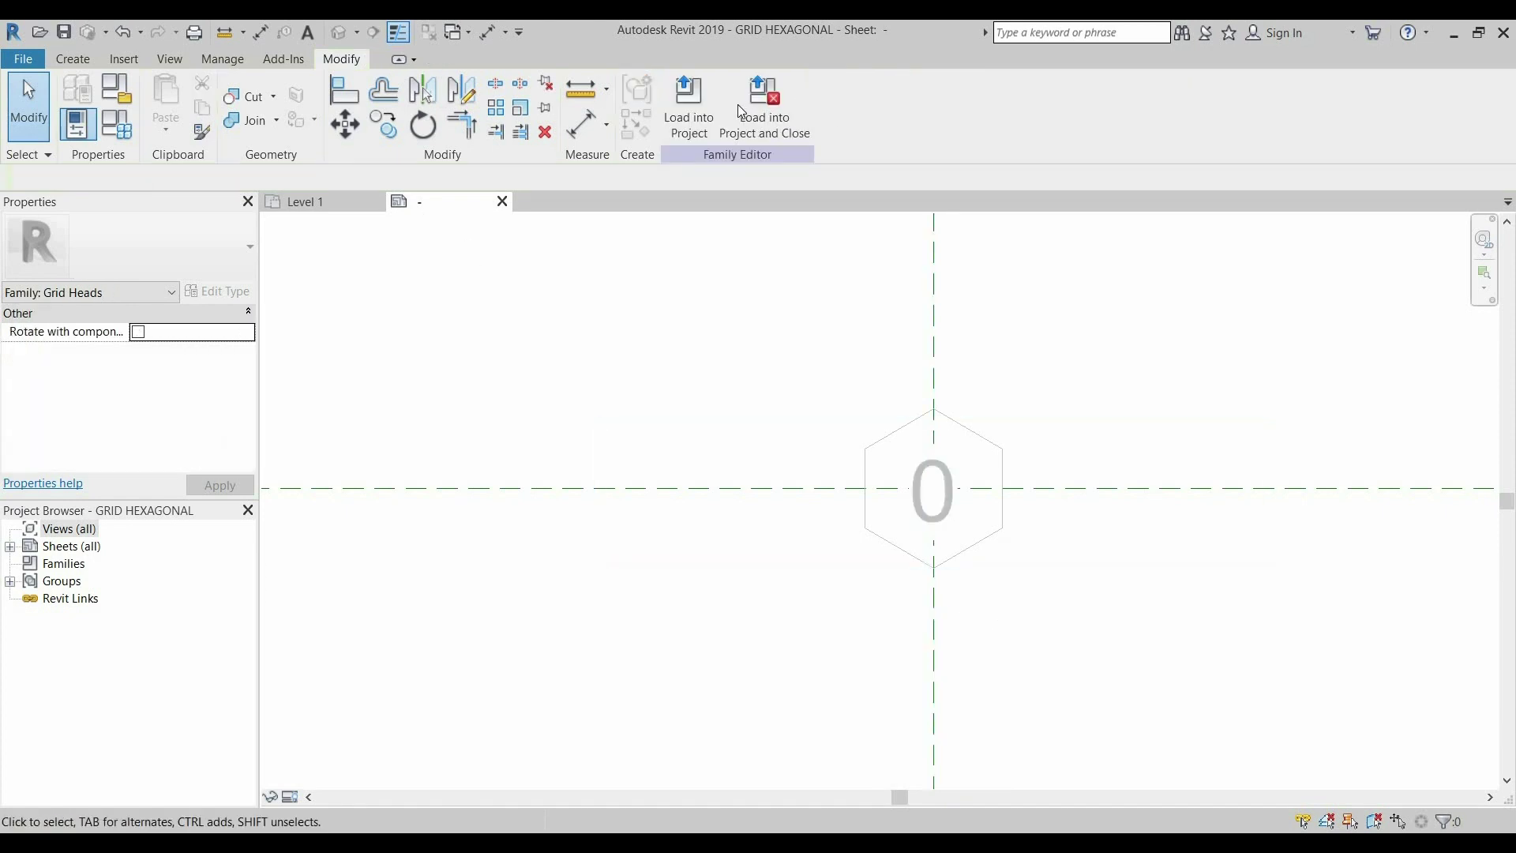
click(705, 105)
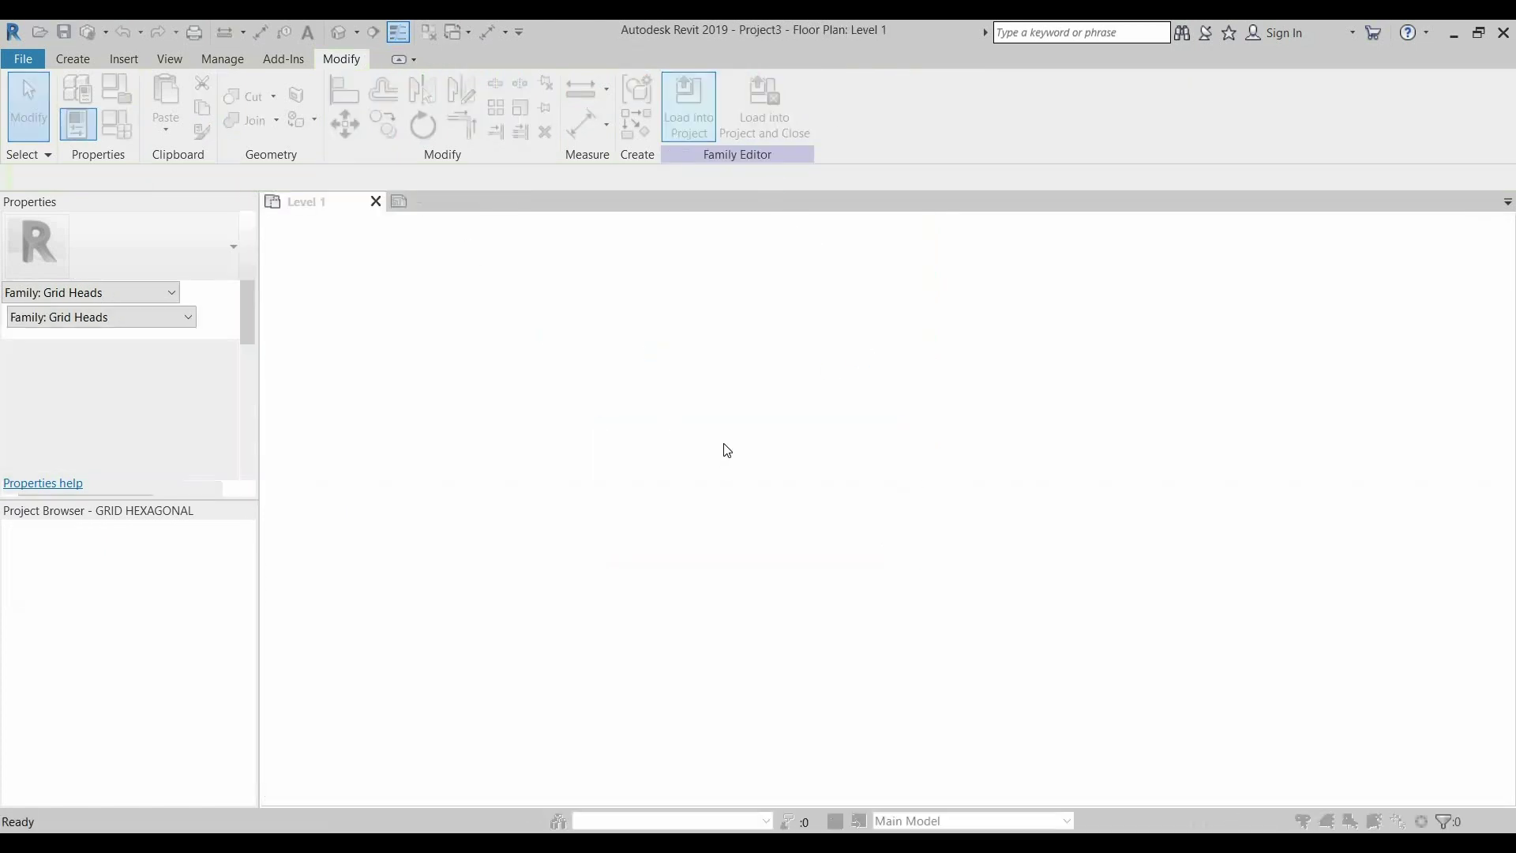
click(806, 461)
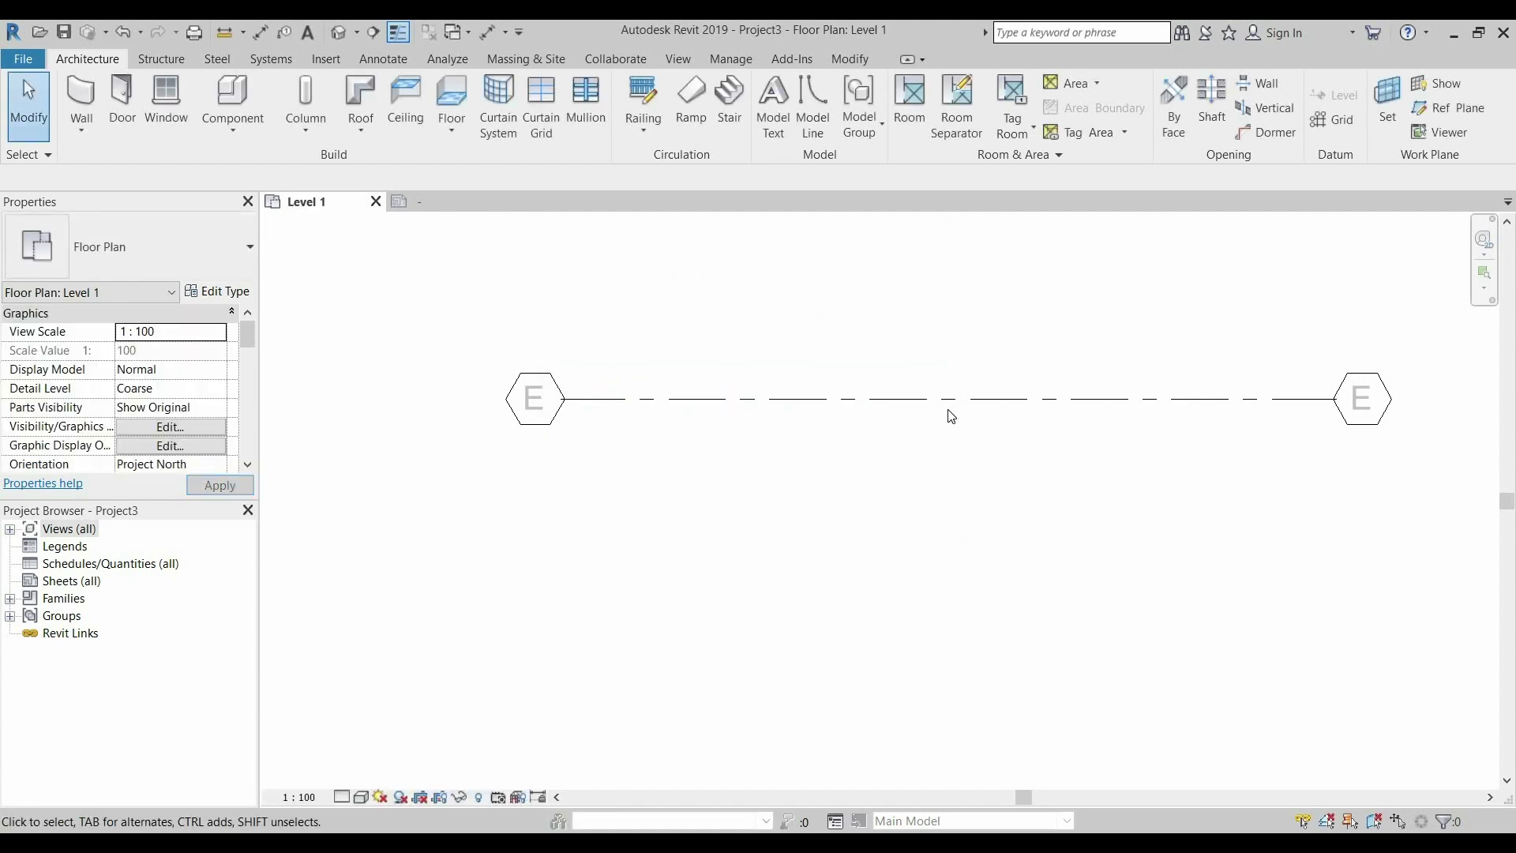
- Rename grid E to A and copy it 3500 upward to create grid B
scroll(952, 416, down, 1)
scroll(951, 416, down, 3)
click(979, 408)
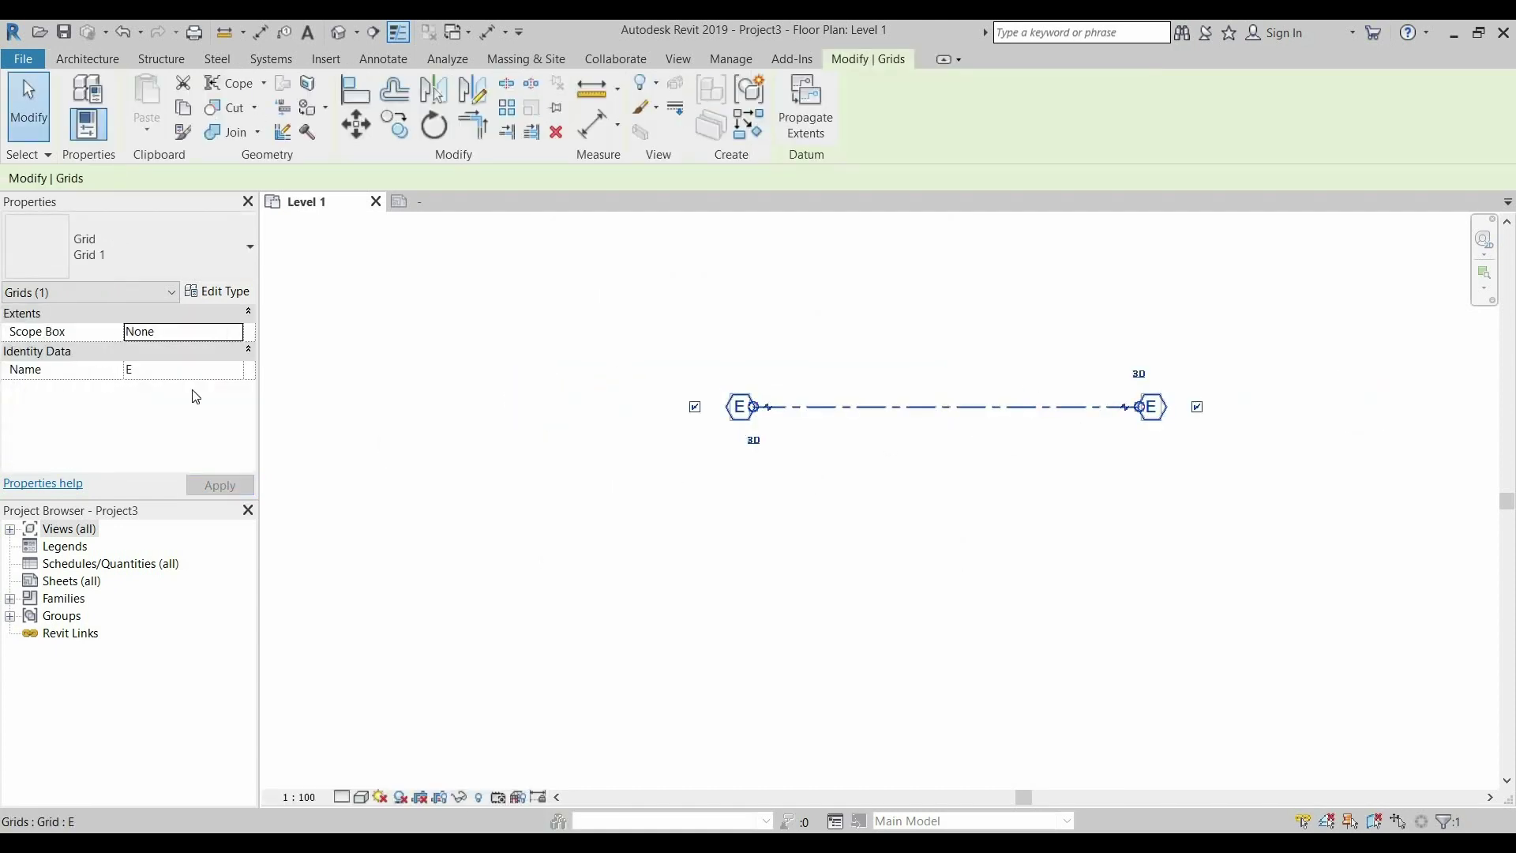
click(163, 369)
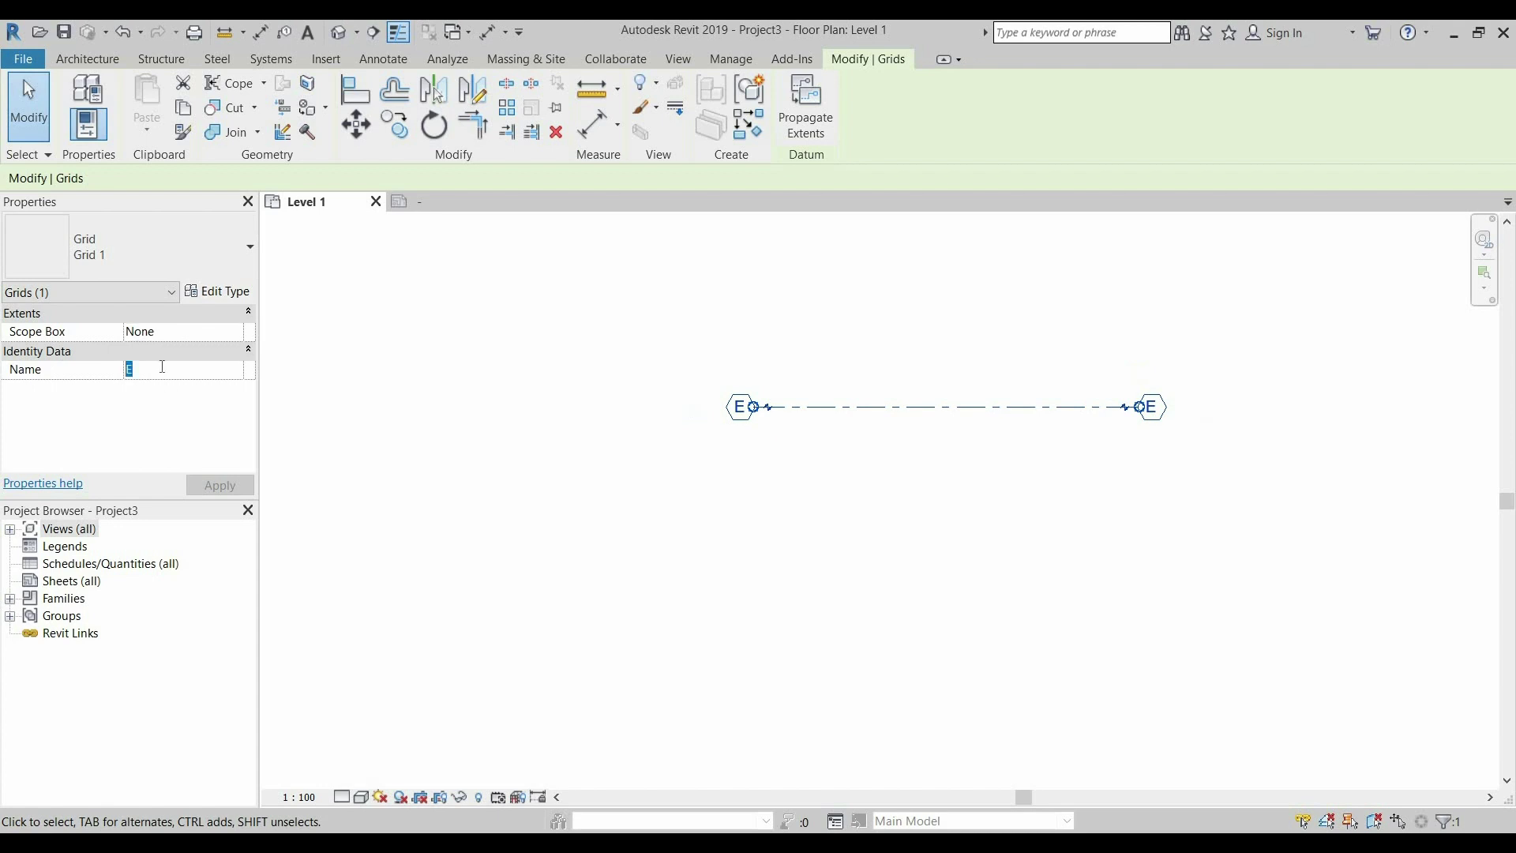
text(A)
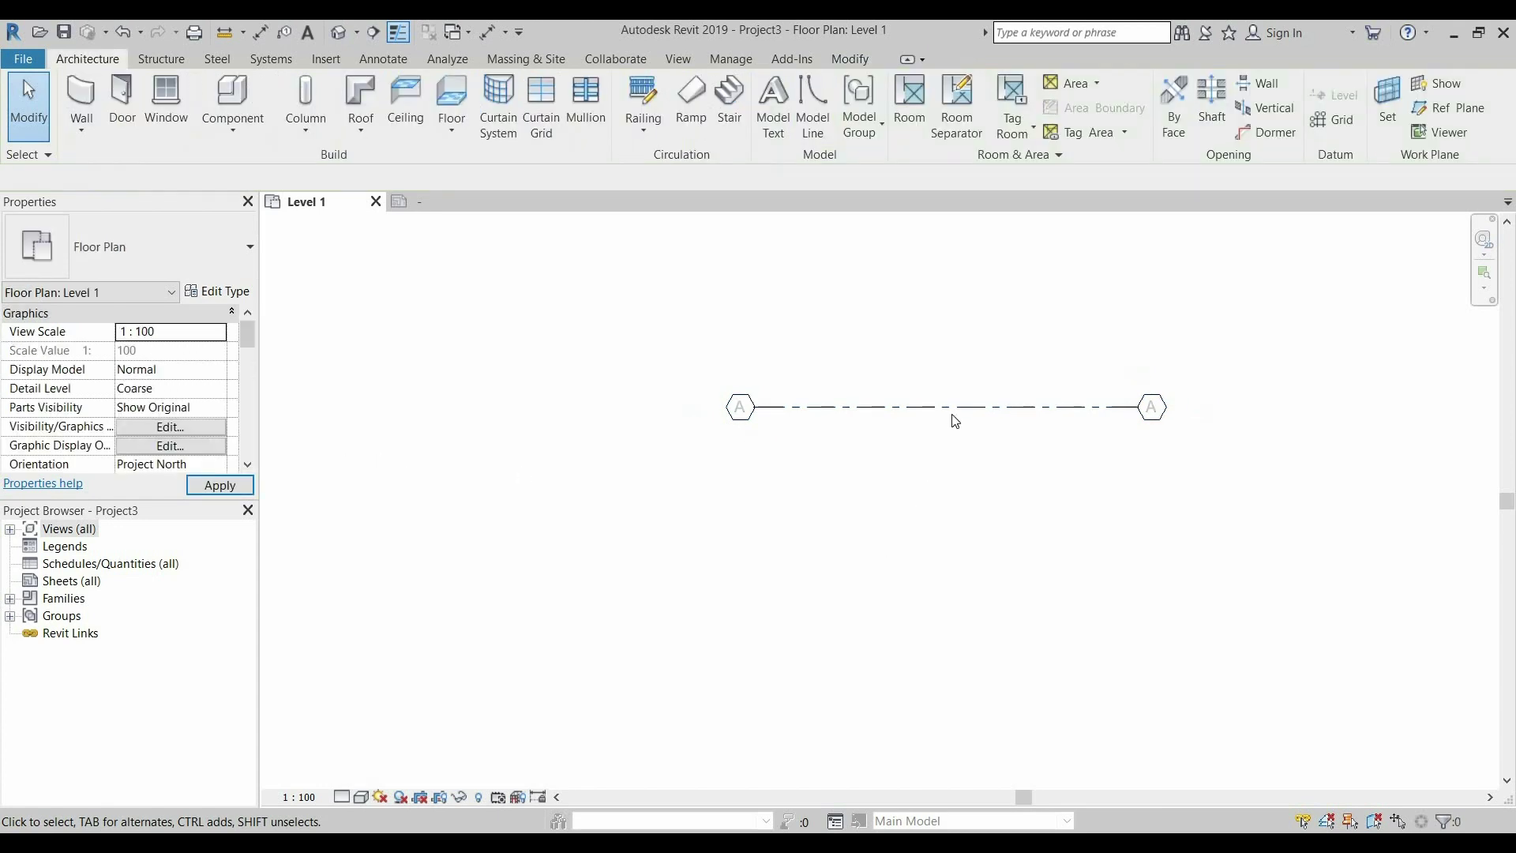
text(c)
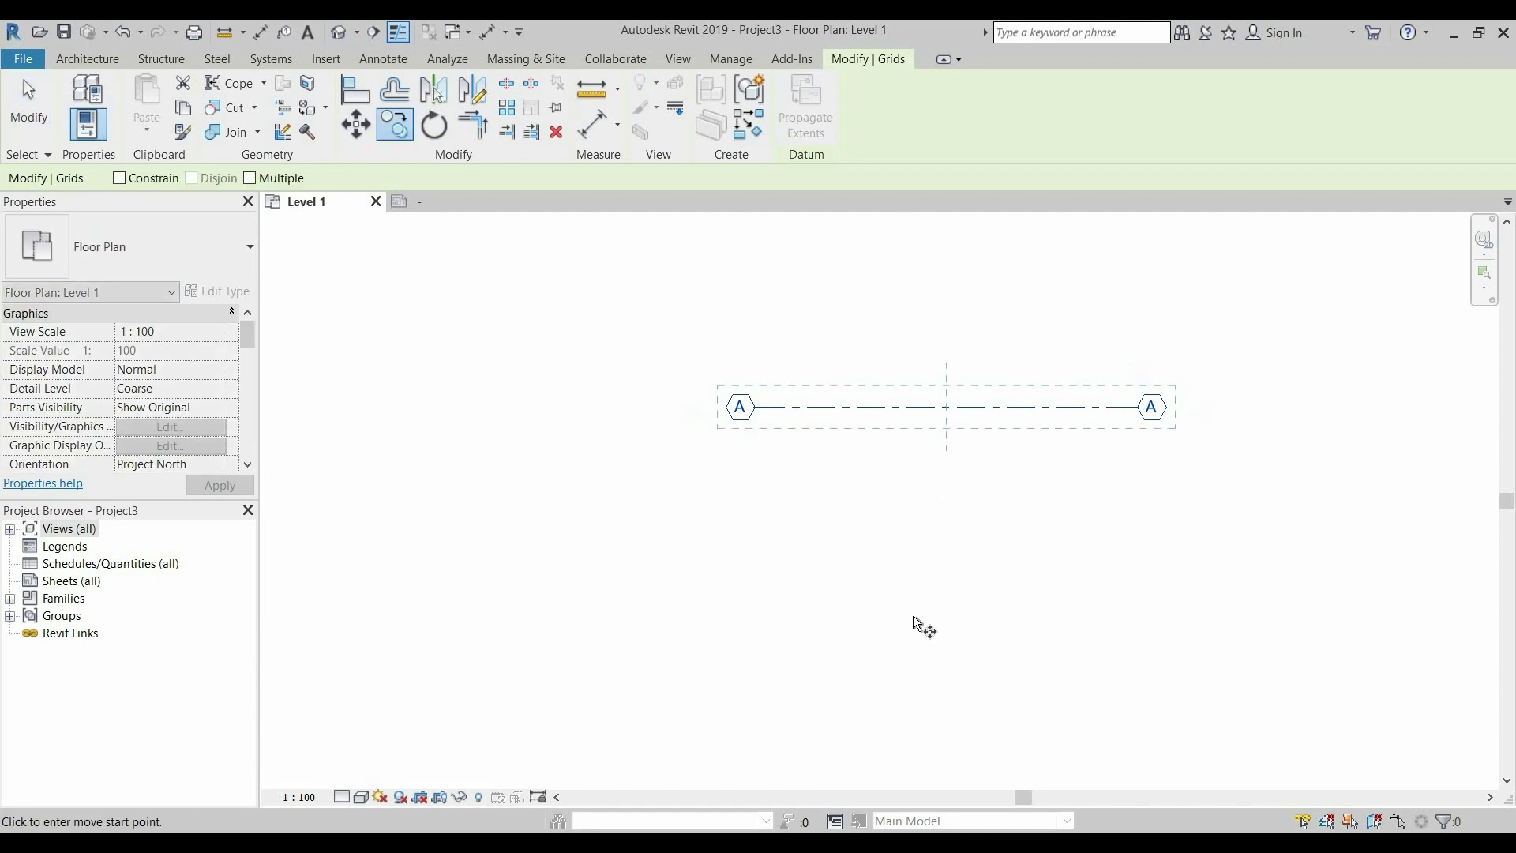
click(913, 614)
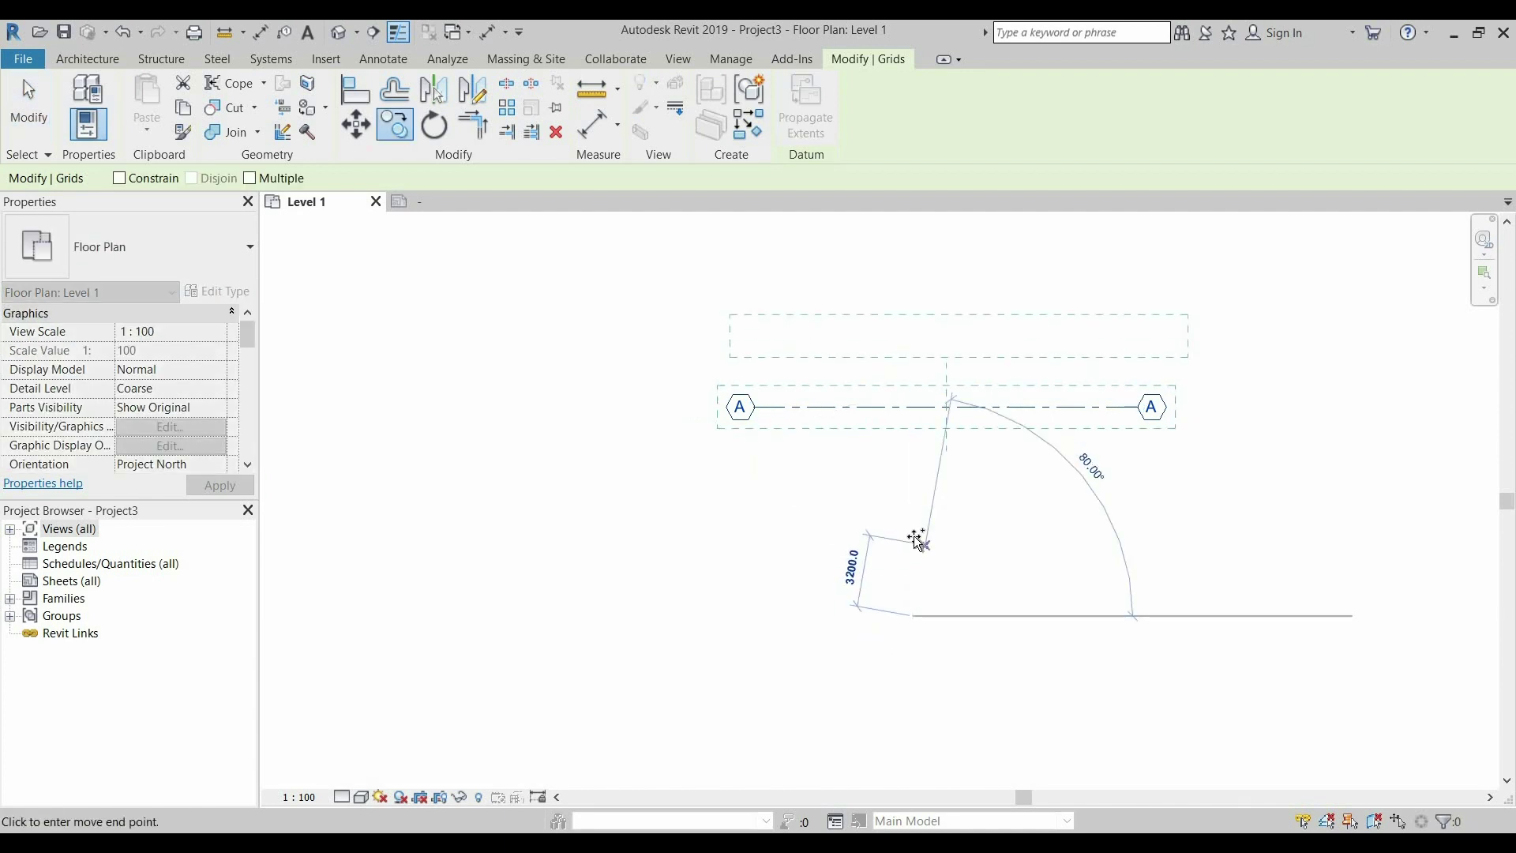
click(914, 537)
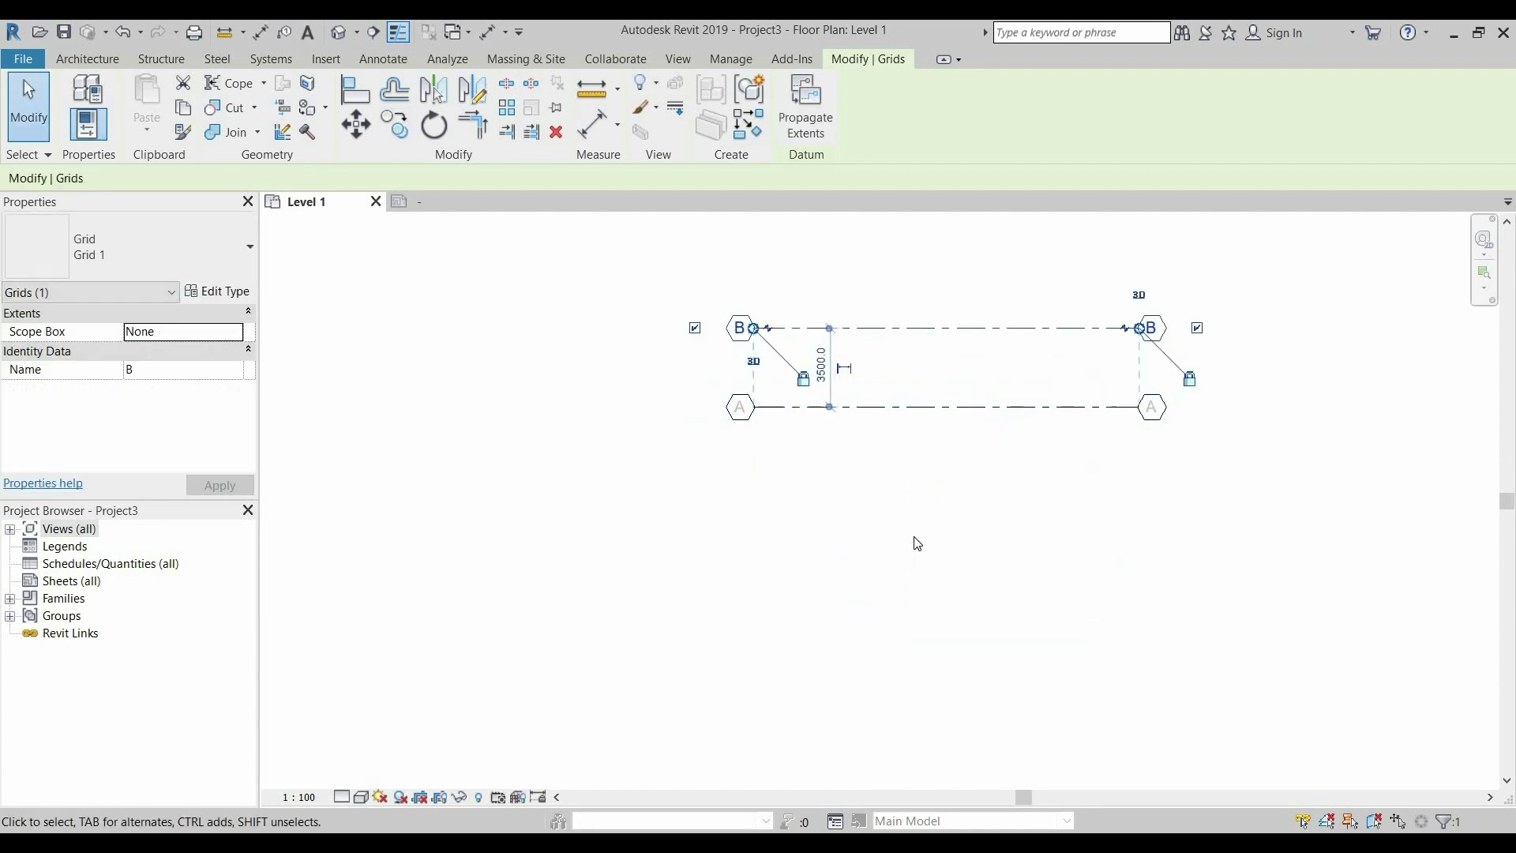
- Copy with Multiple checked to add grids C and D stacked above grid B
key(c)
key(c)
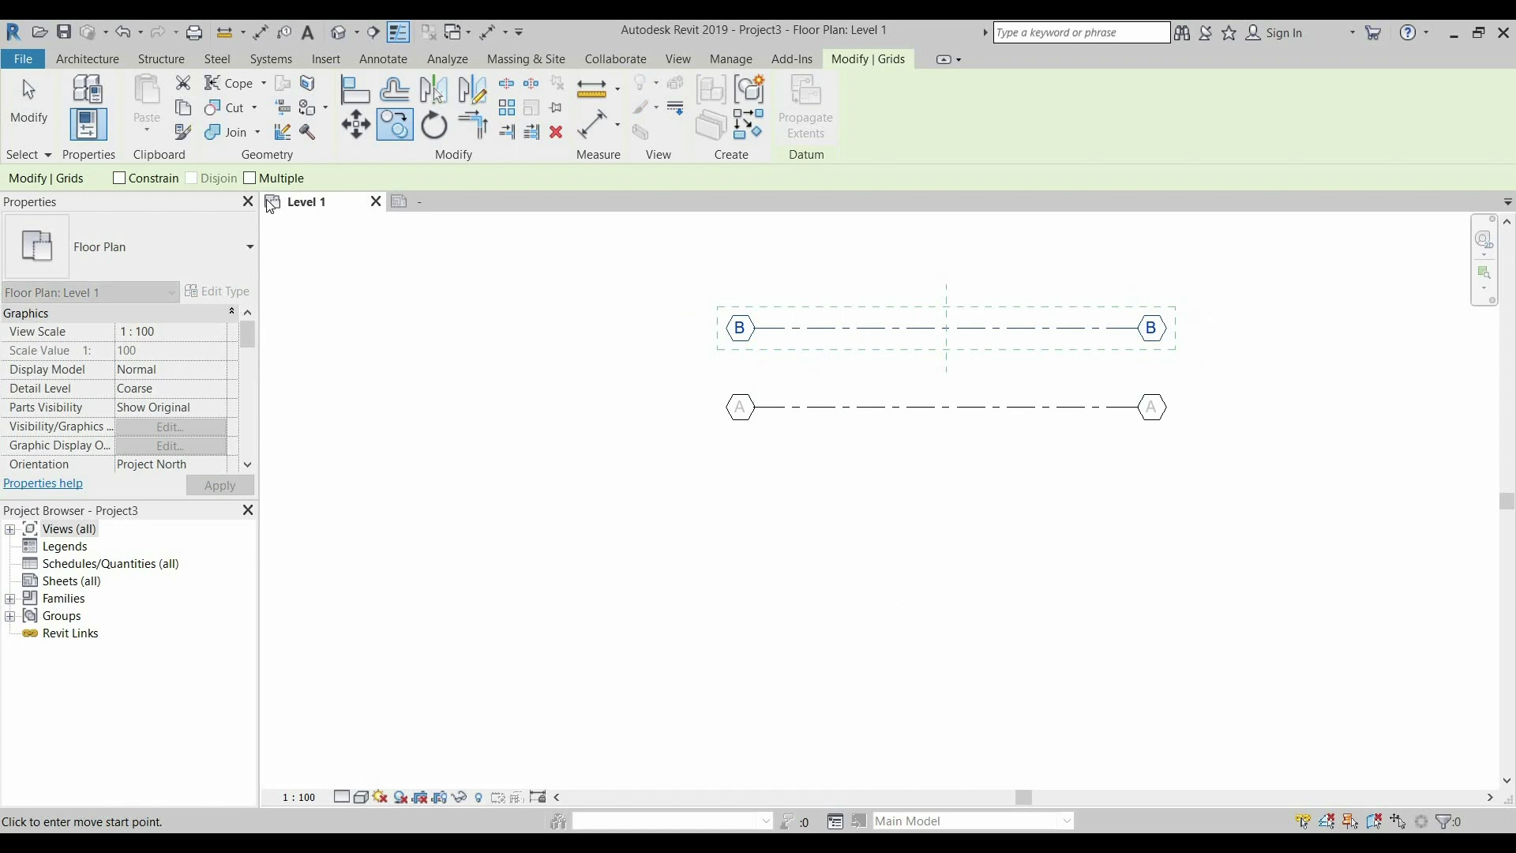
click(250, 177)
click(851, 582)
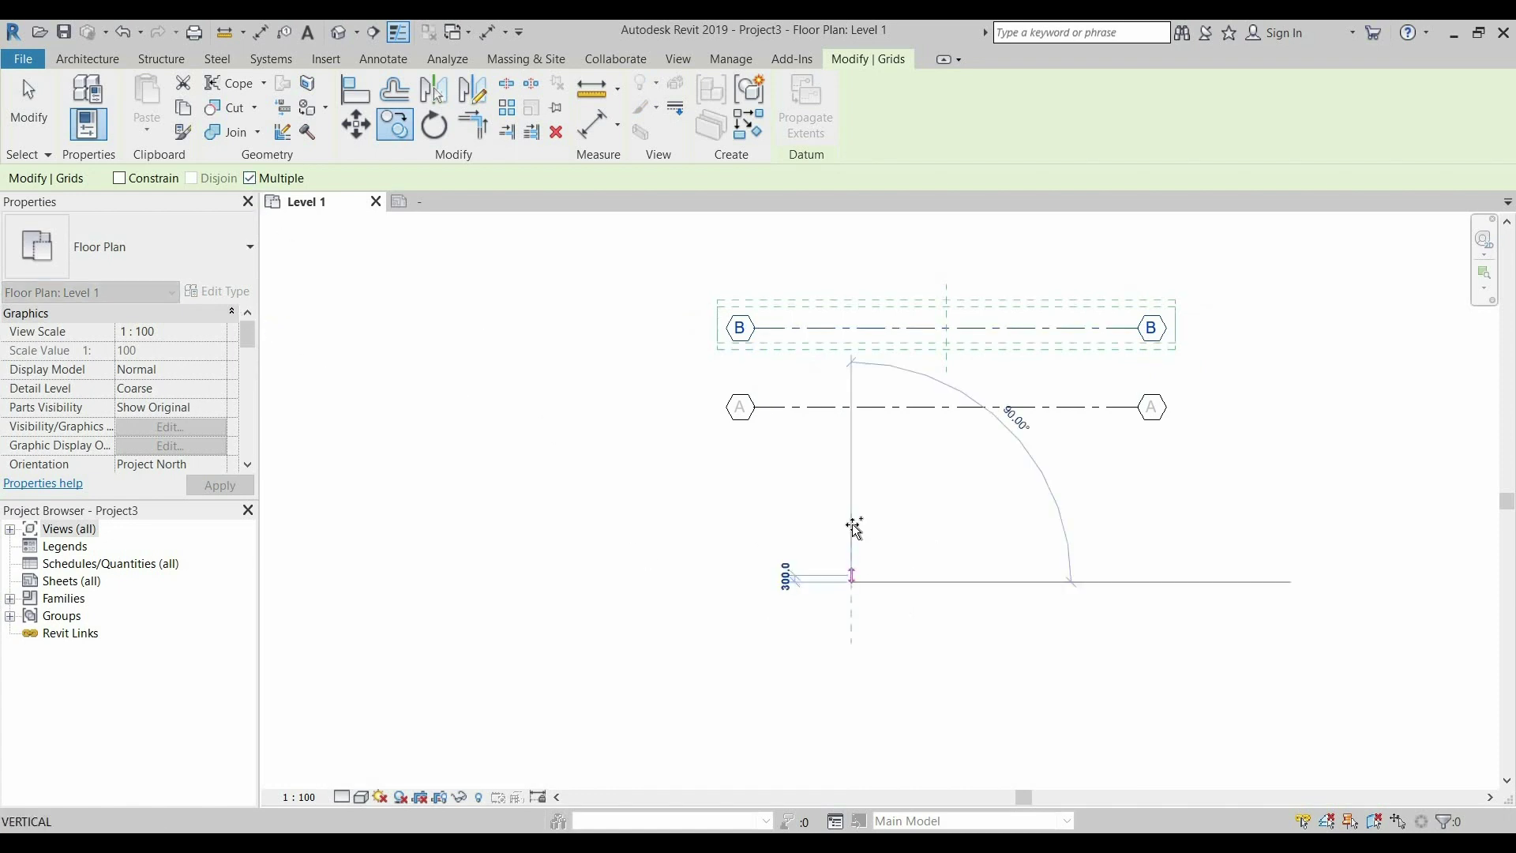
click(852, 514)
scroll(853, 509, down, 1)
scroll(844, 490, down, 1)
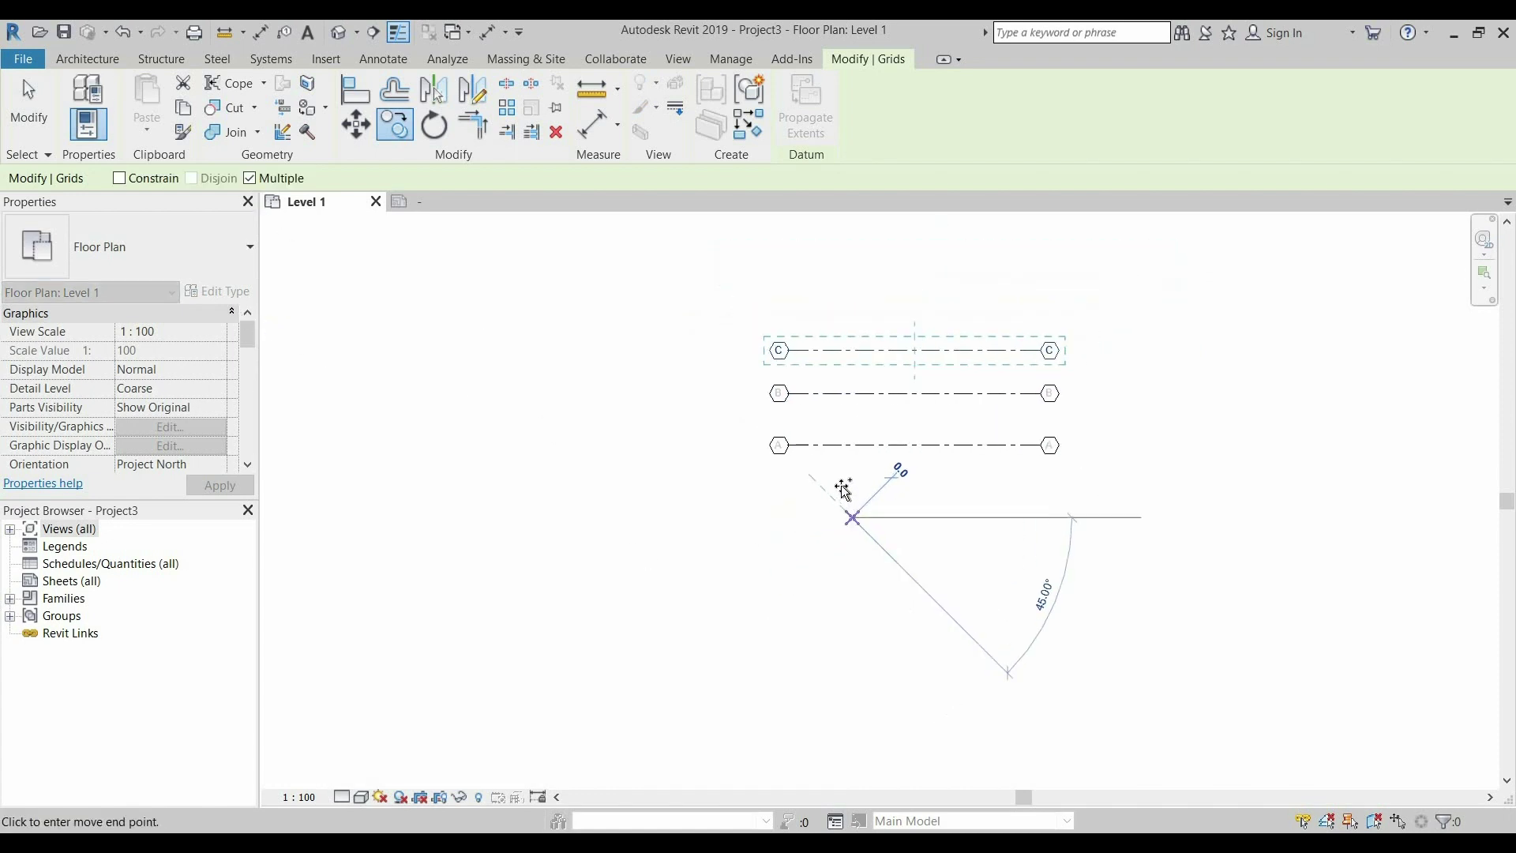
click(850, 474)
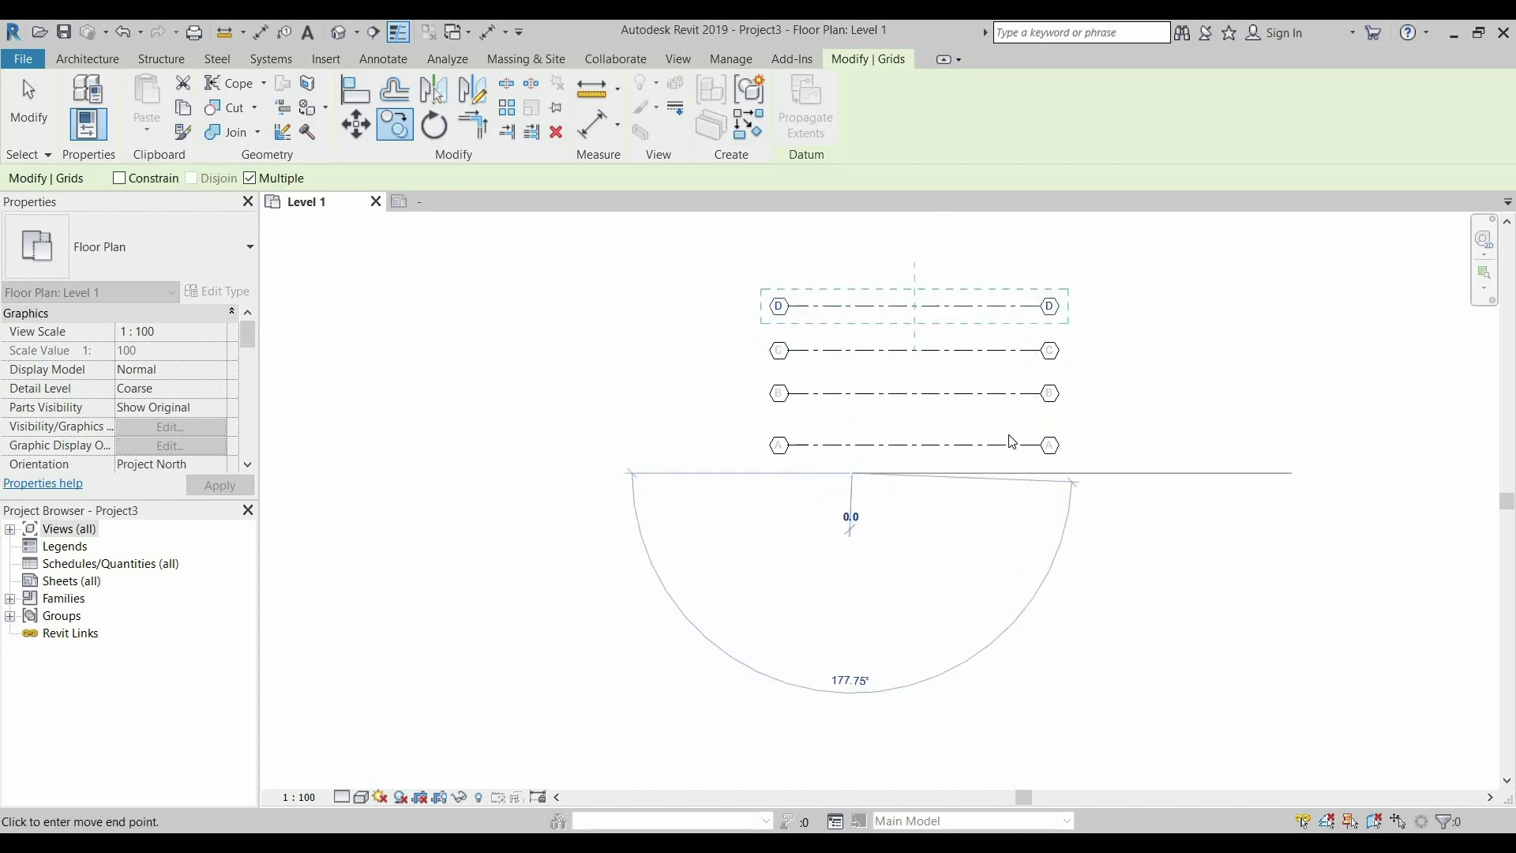
key(Escape)
key(Escape)
scroll(976, 331, up, 2)
key(d)
key(l)
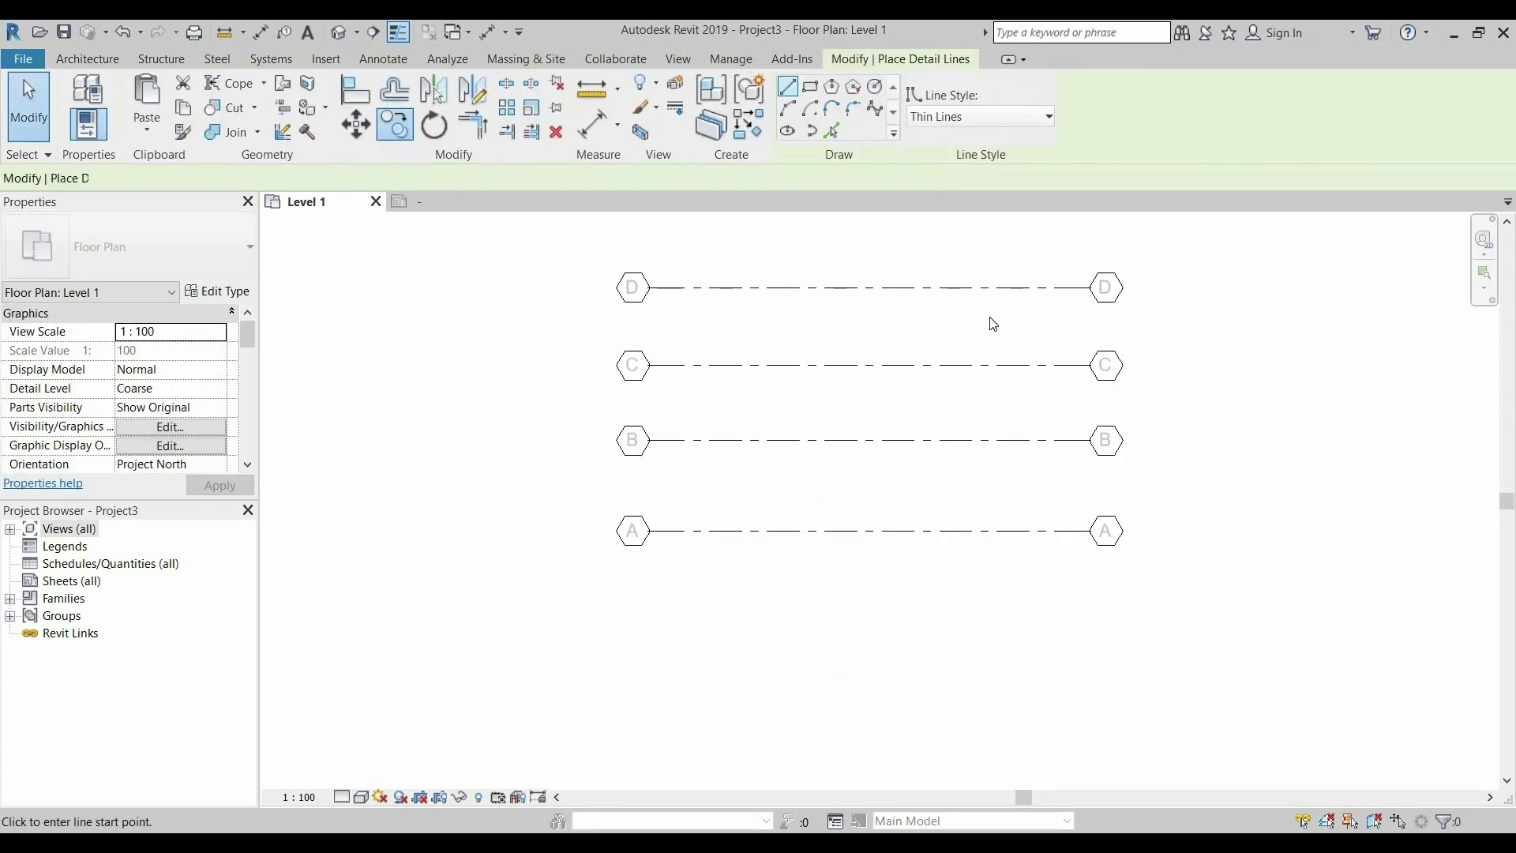
key(Escape)
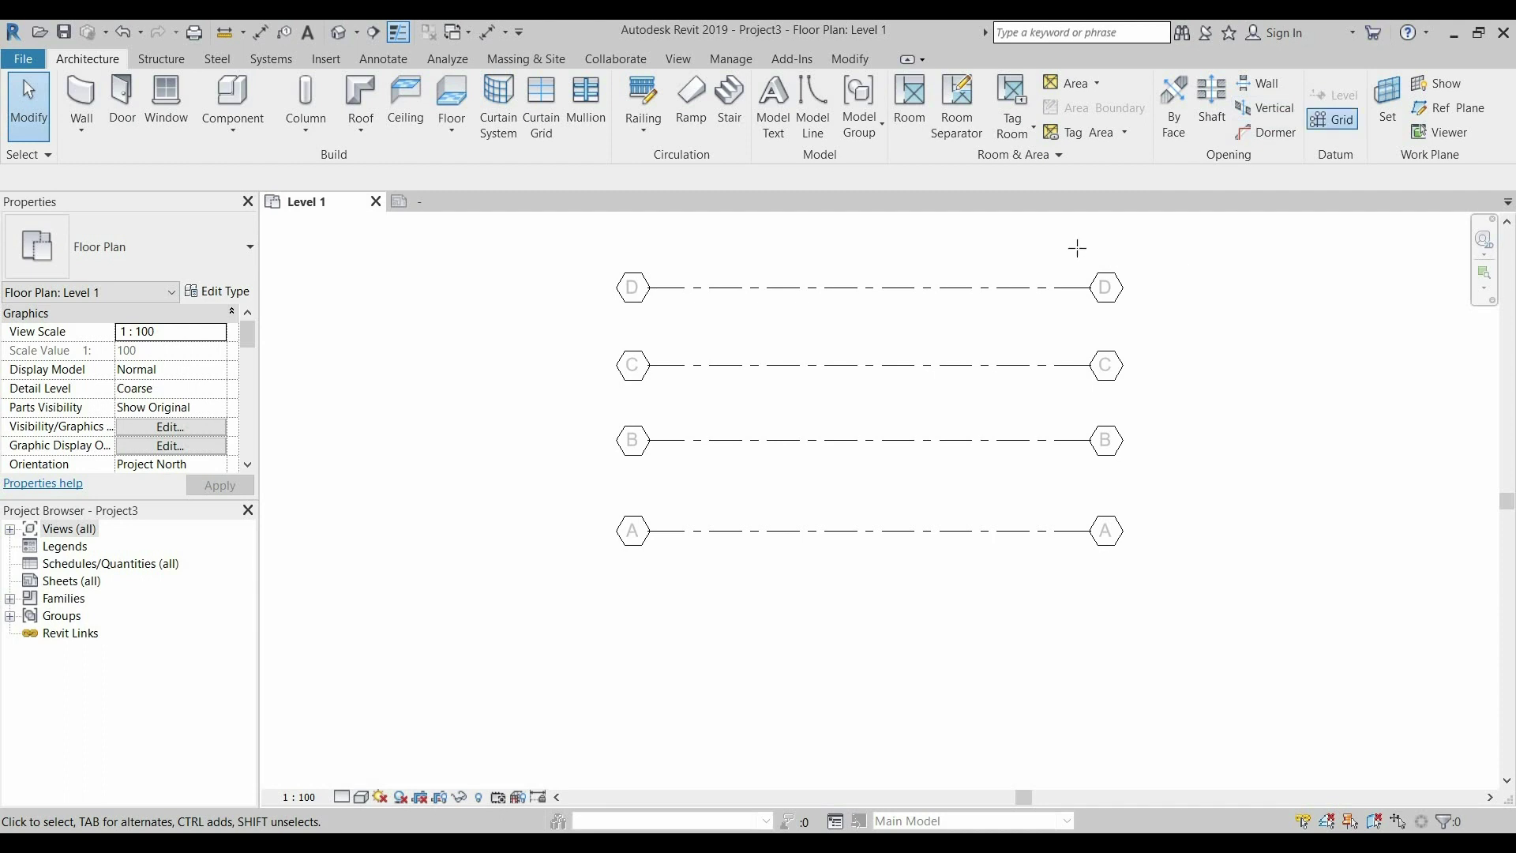
- Draw a vertical grid across grids A–D and rename it 1
key(g)
key(r)
click(704, 232)
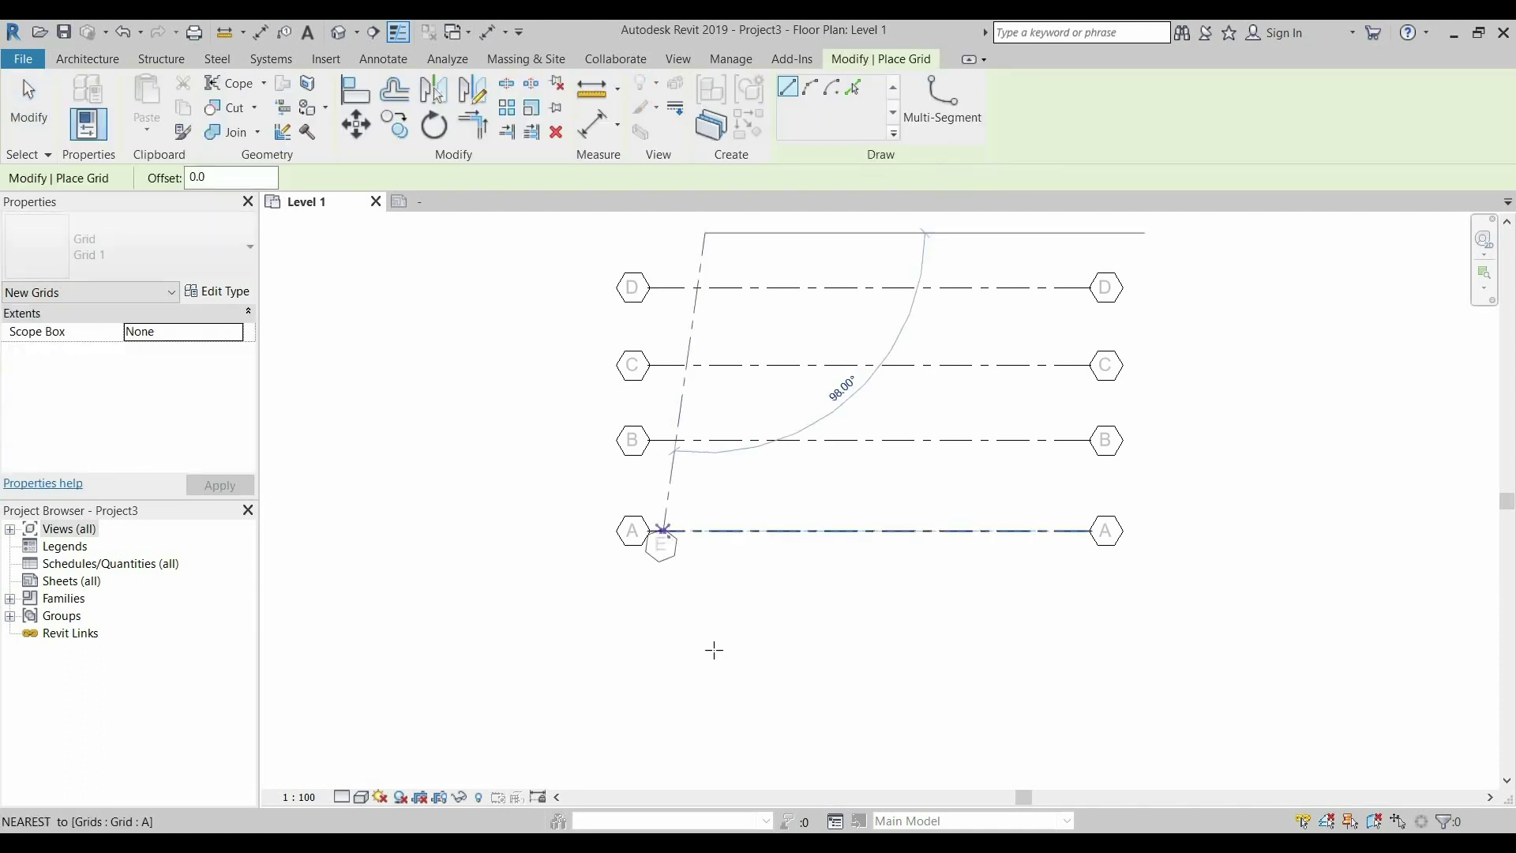
click(706, 617)
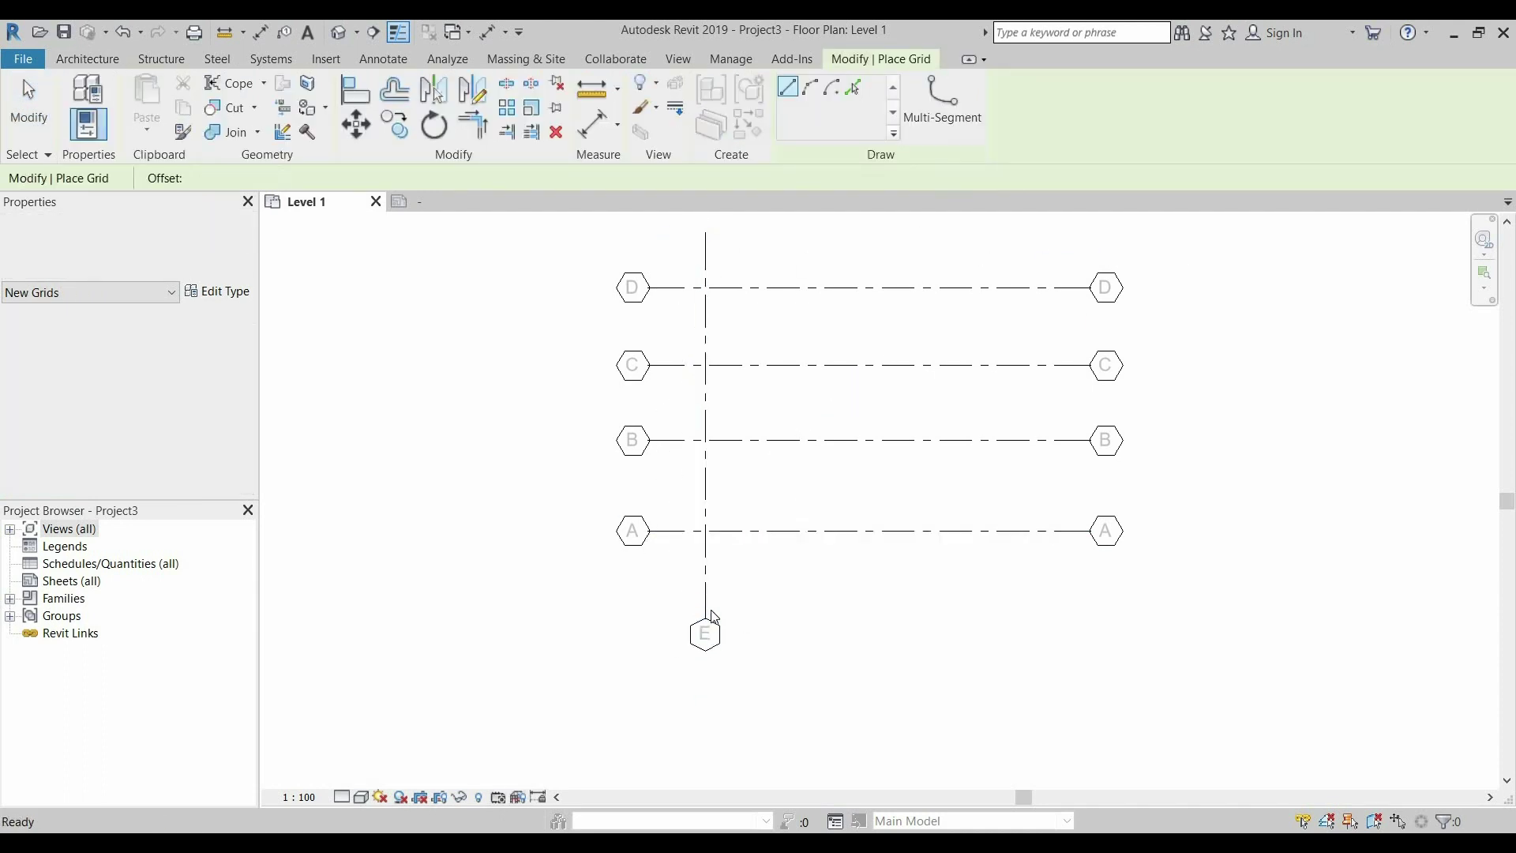
key(Escape)
key(Escape)
click(705, 625)
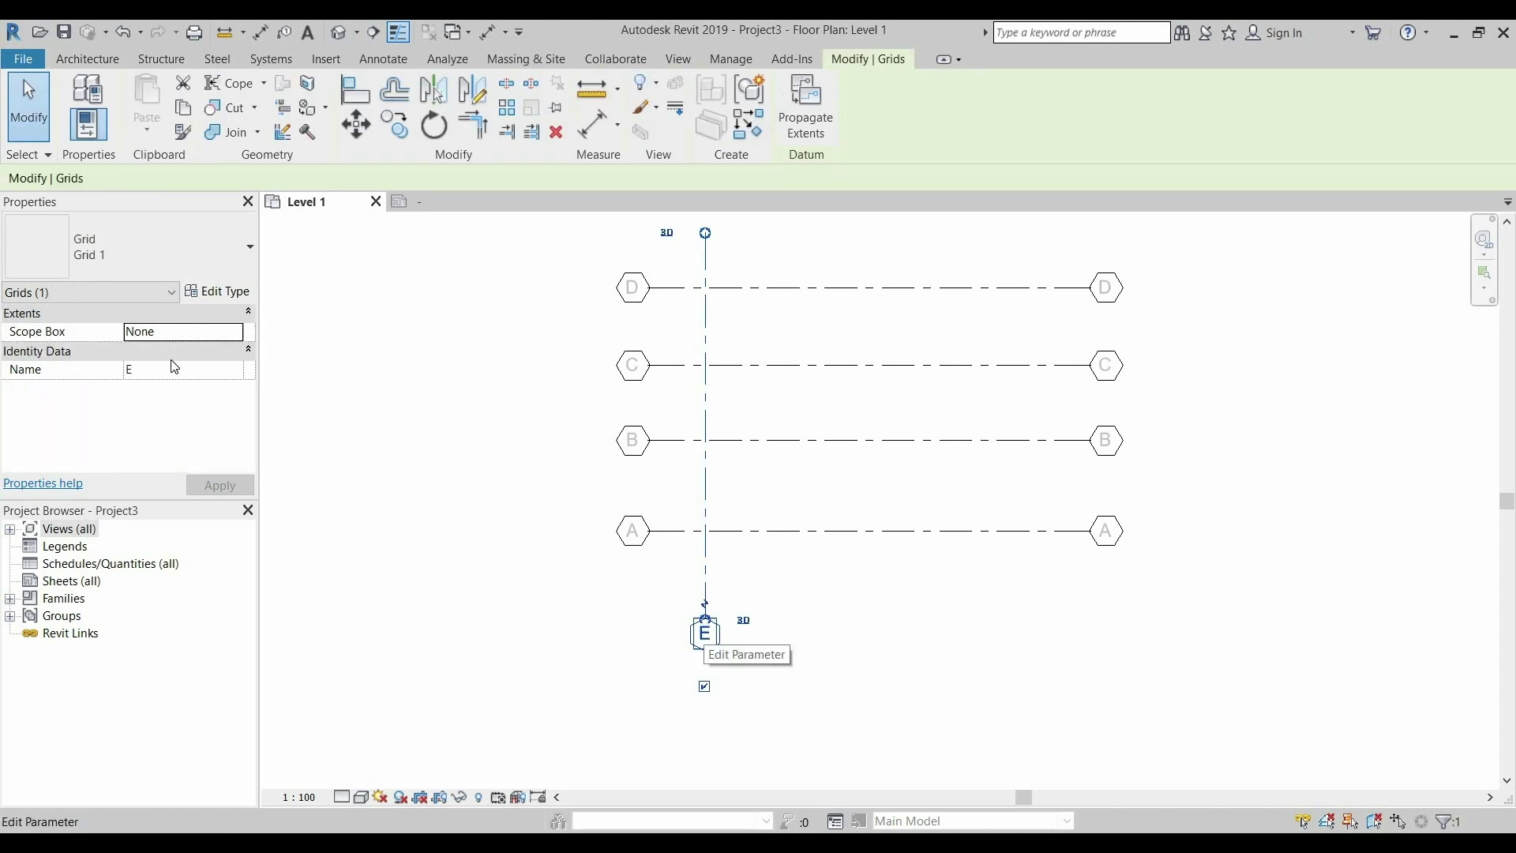
click(174, 369)
text(1)
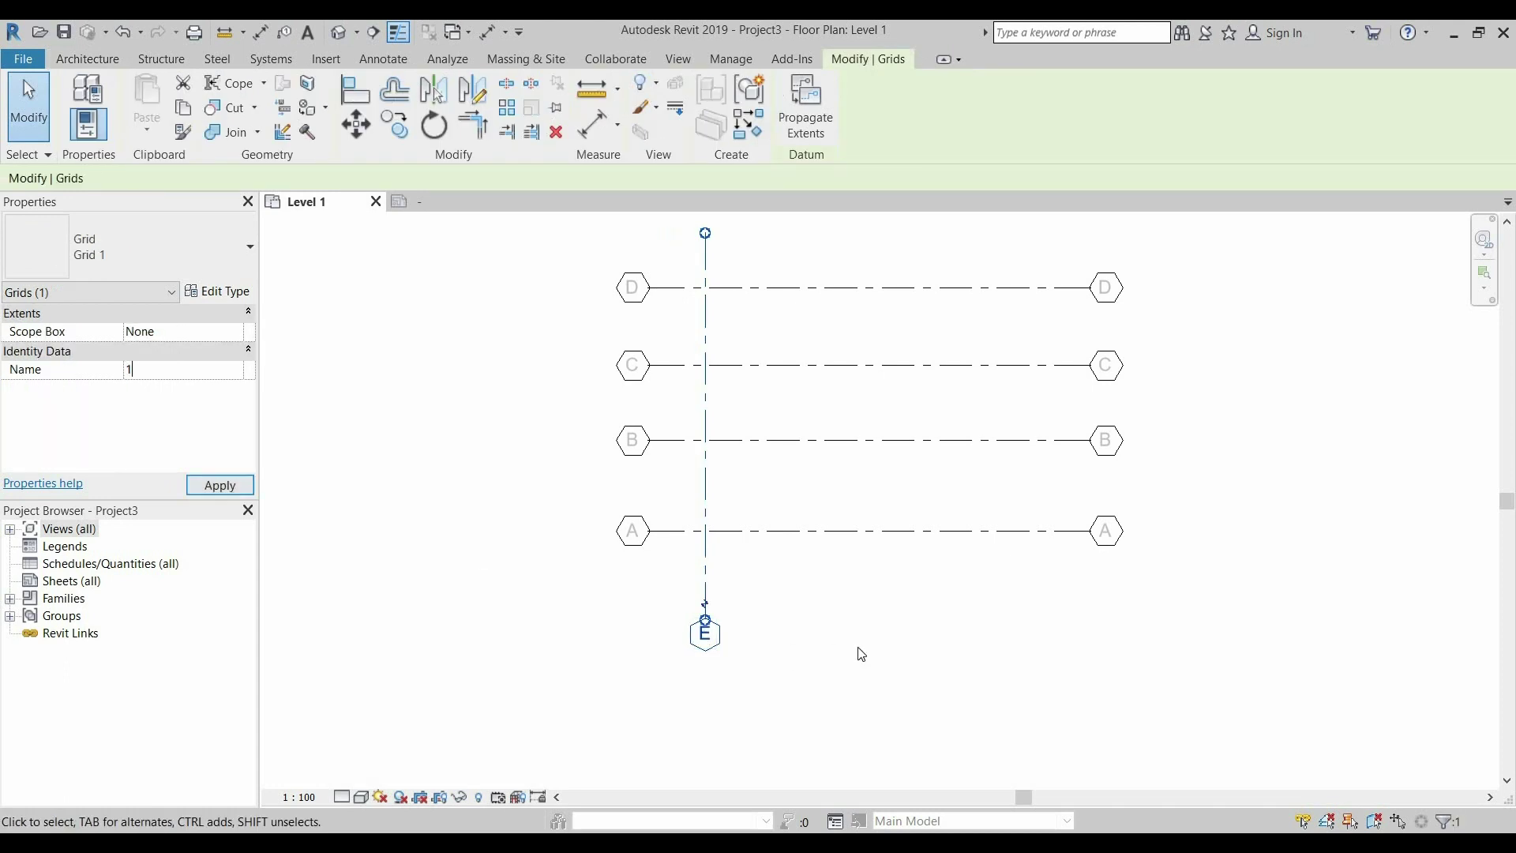
key(Return)
key(Escape)
- Copy grid 1 repeatedly to the right to create grids 2, 3, 4 and 5
click(704, 576)
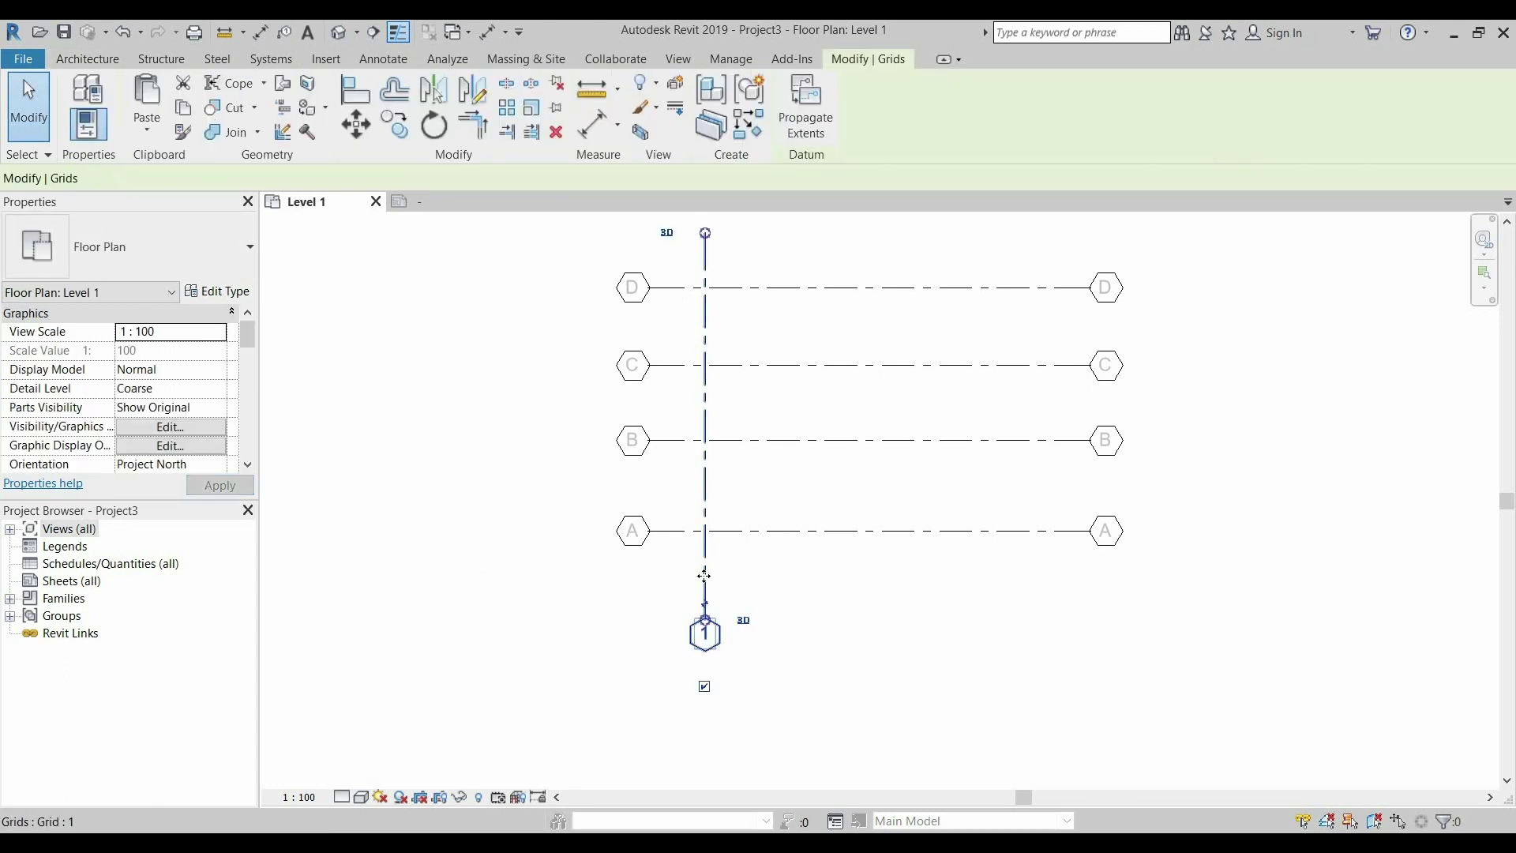
key(c)
key(o)
click(787, 589)
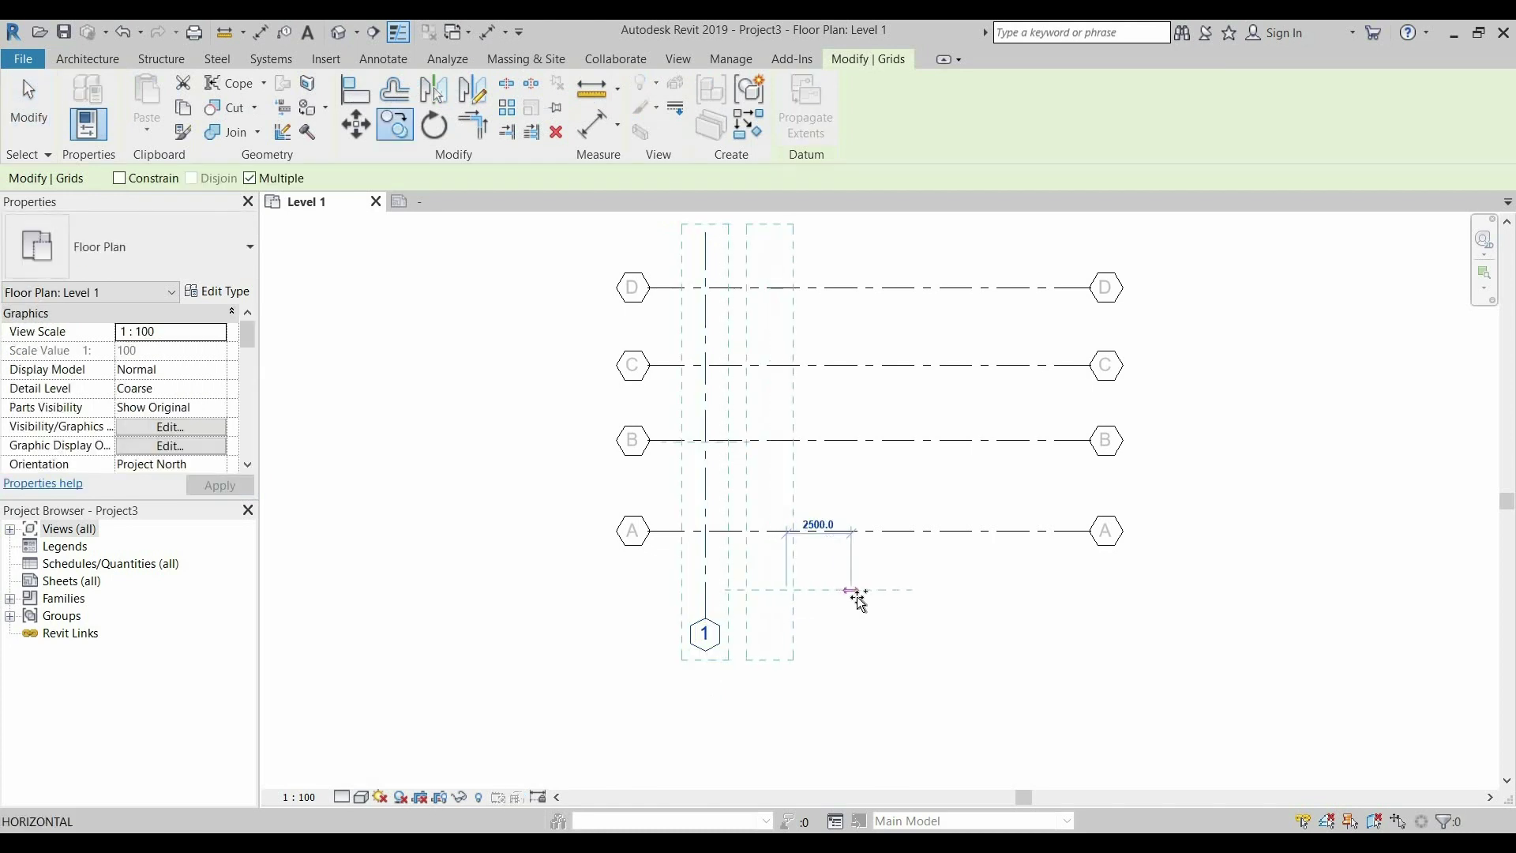
click(858, 590)
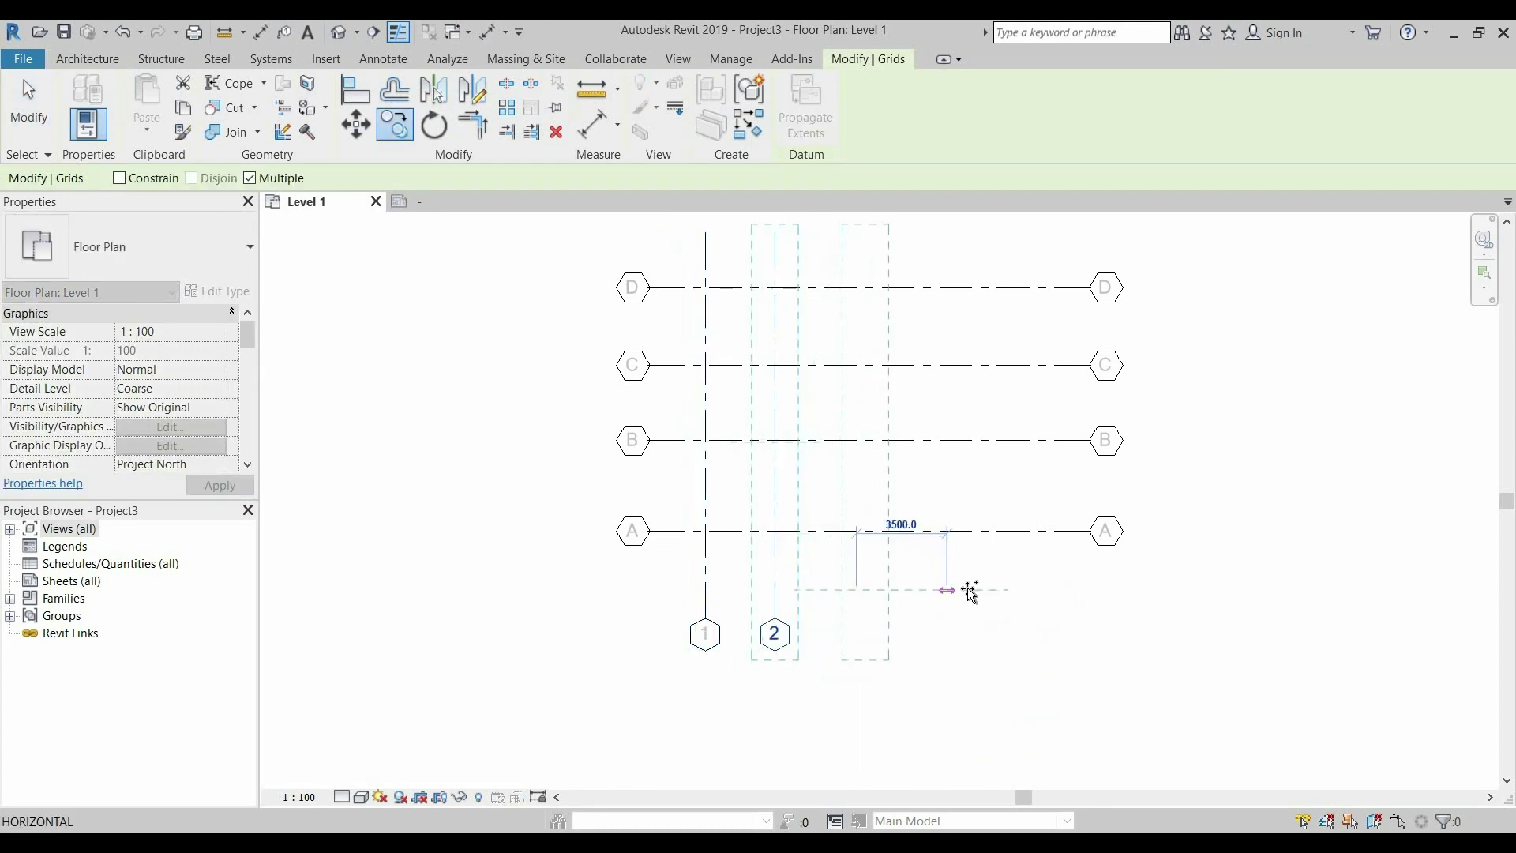
click(971, 592)
click(1026, 586)
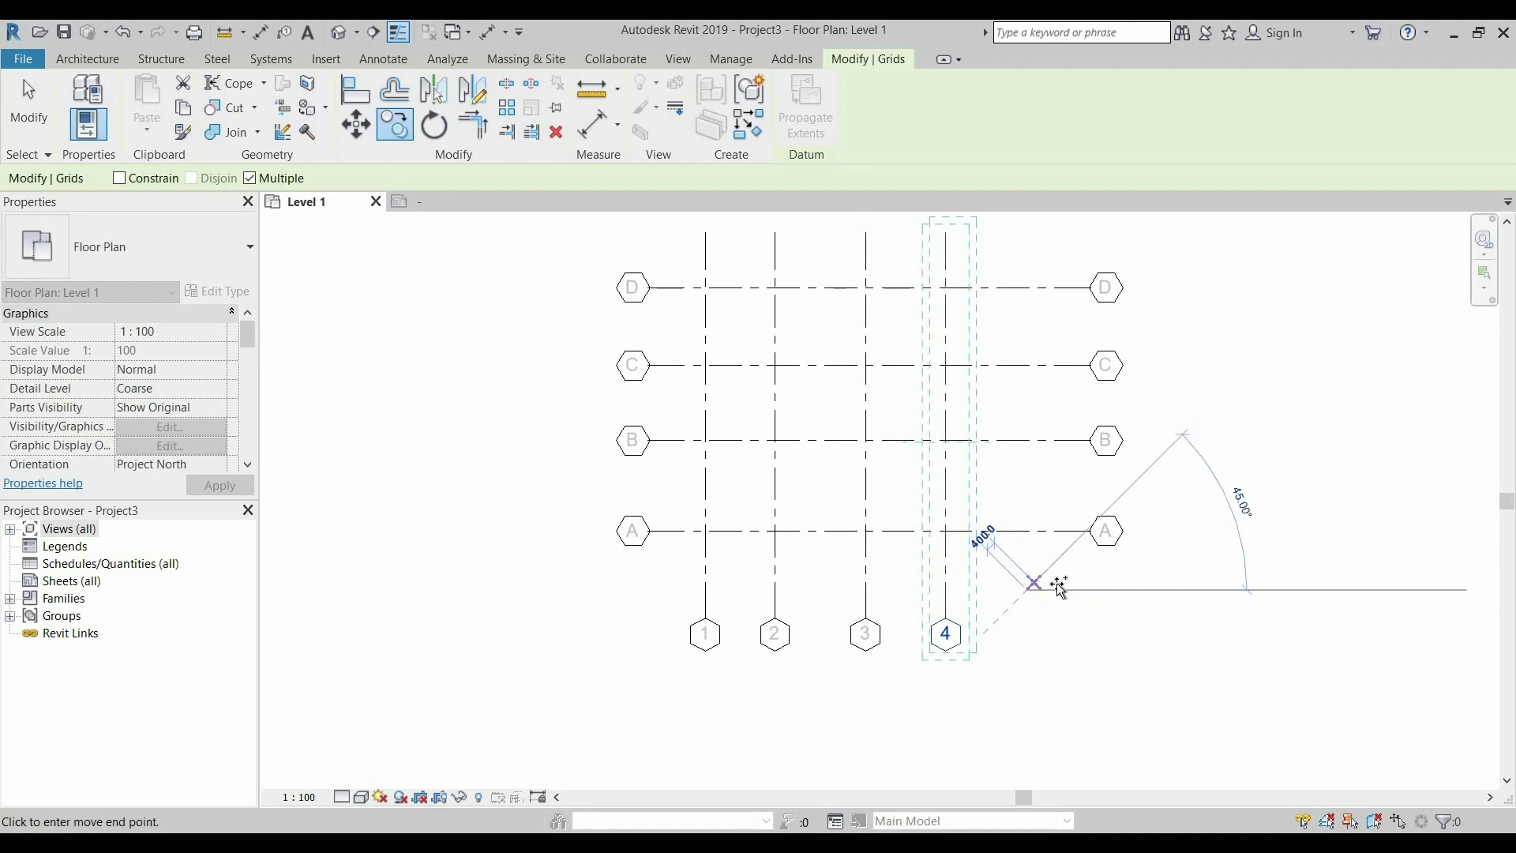
click(1106, 591)
key(Escape)
key(Escape)
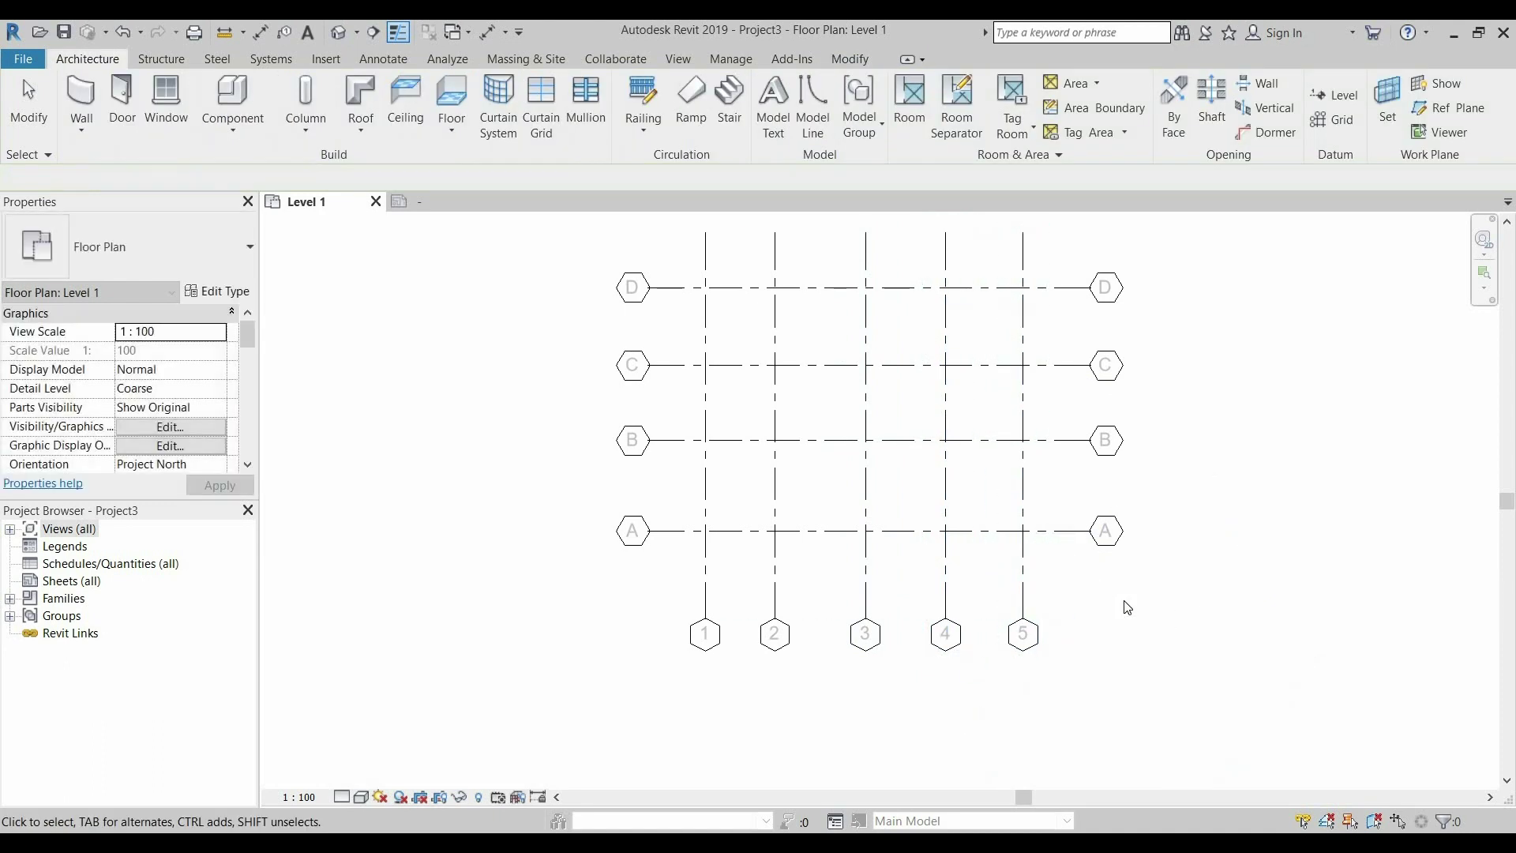